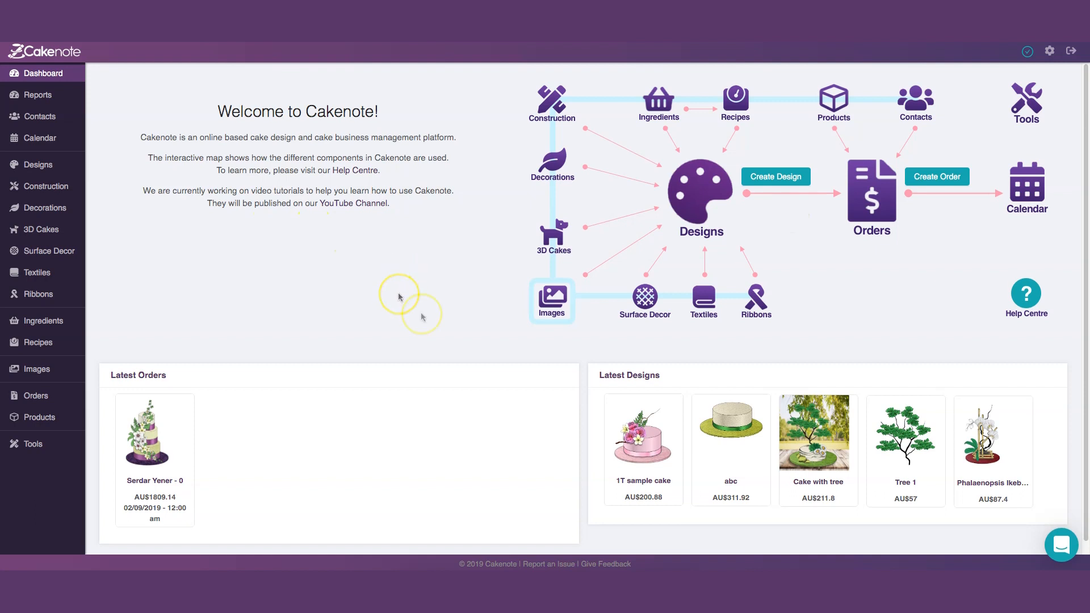
Create a new design, add Round Board (9-400) from the construction library, and position it in the canvas's lower middle.
click(783, 178)
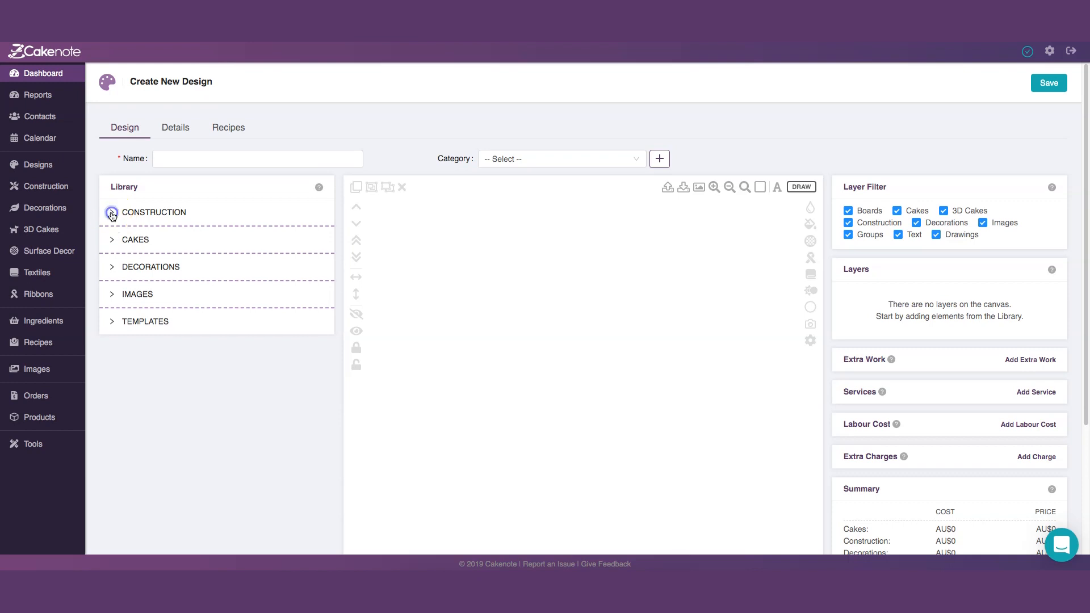
click(112, 214)
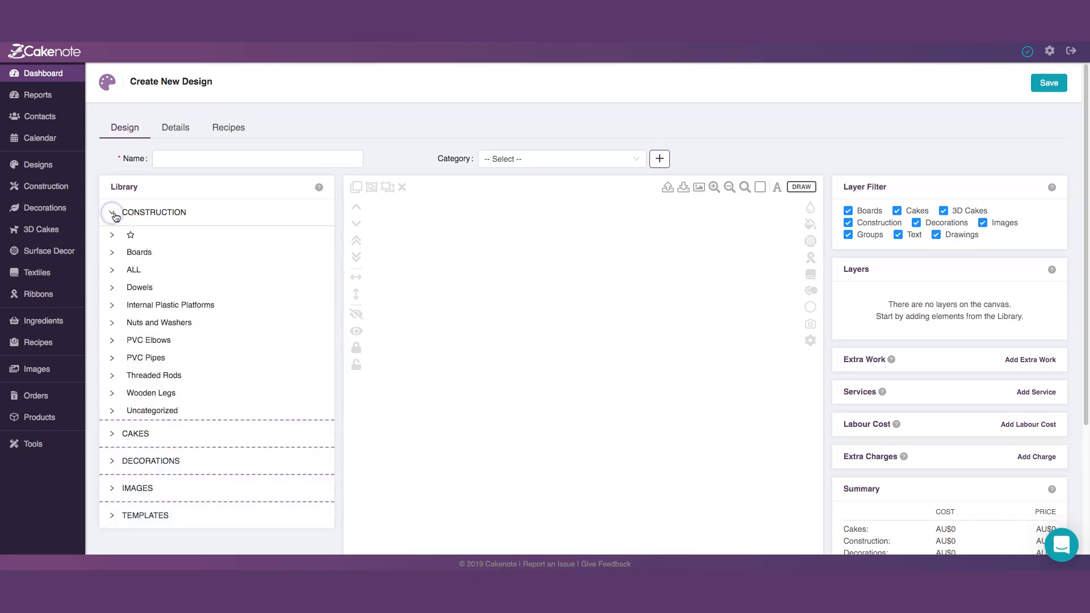
click(112, 255)
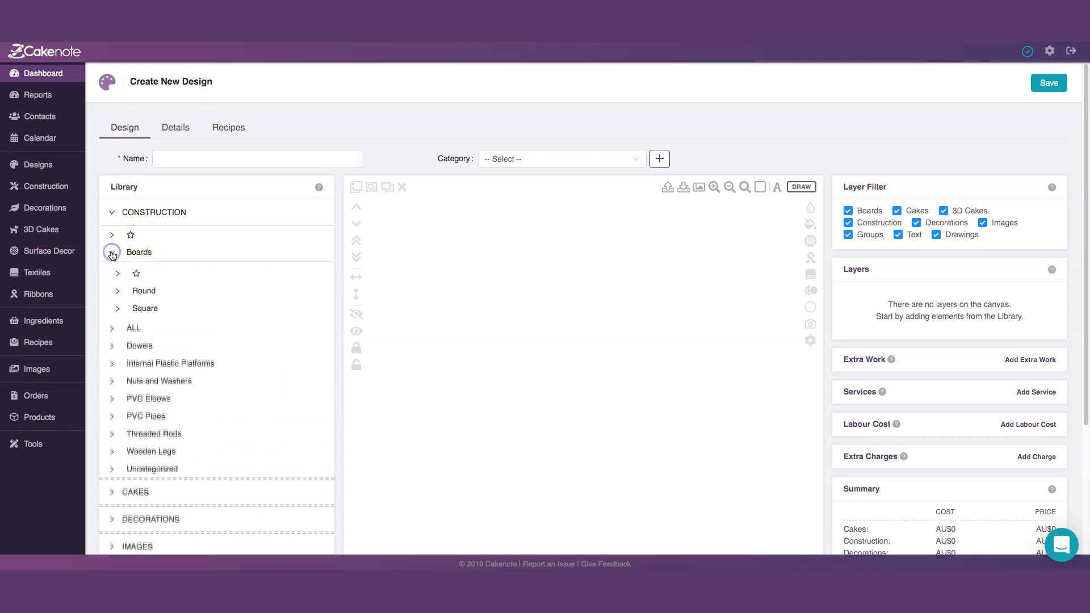
click(118, 292)
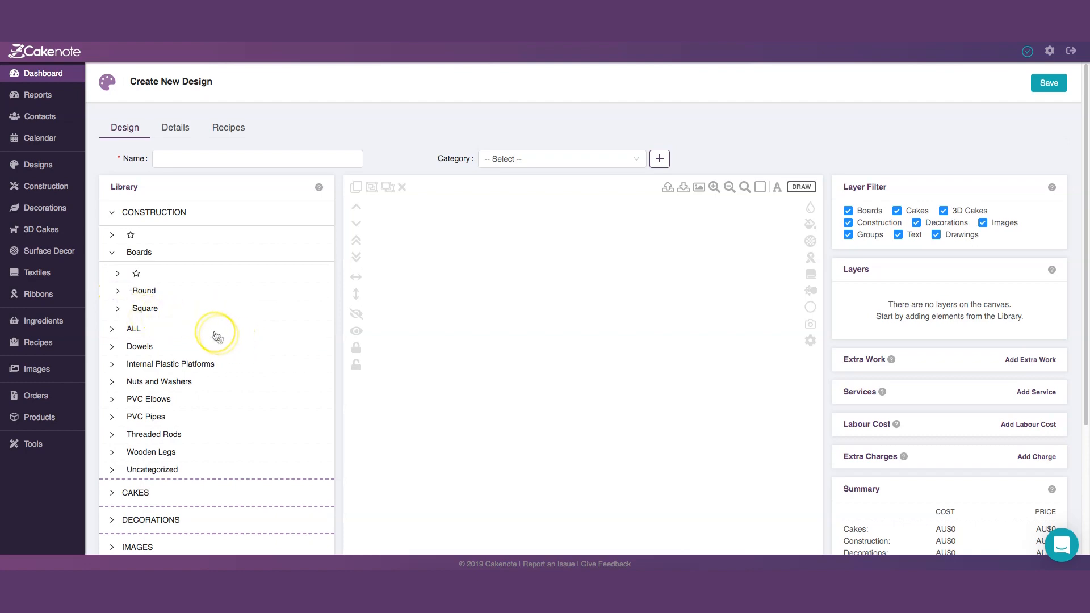
scroll(240, 375, down, 1)
scroll(241, 376, down, 10)
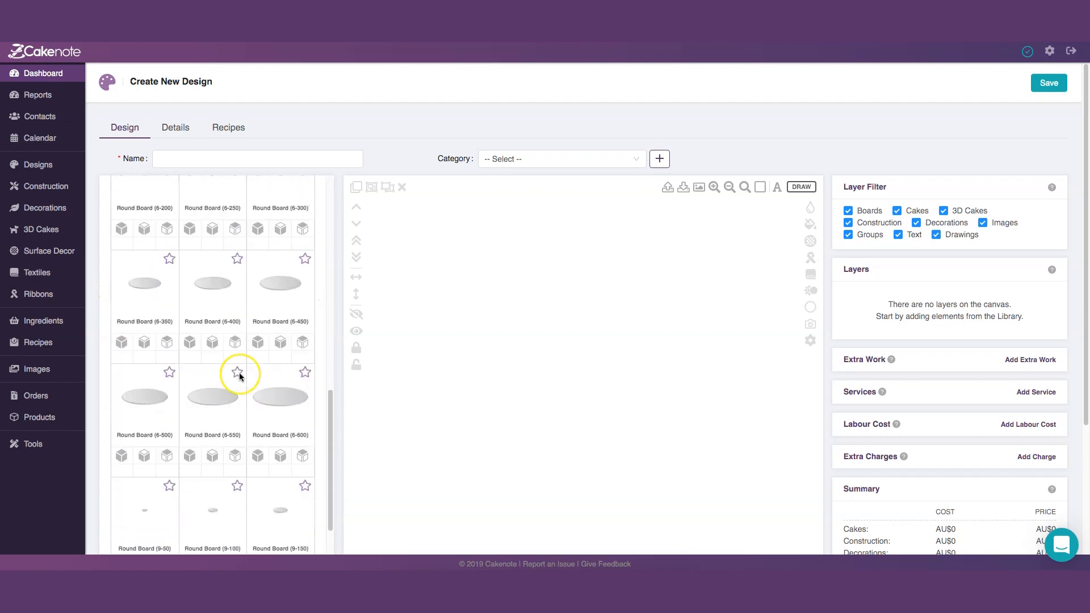
scroll(240, 377, up, 4)
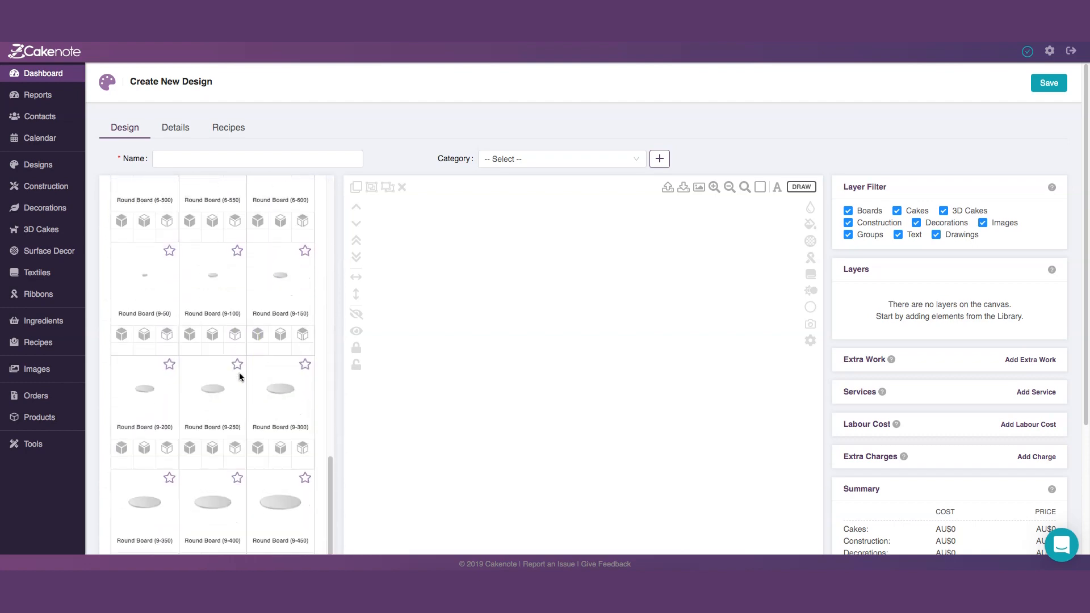
scroll(239, 418, down, 1)
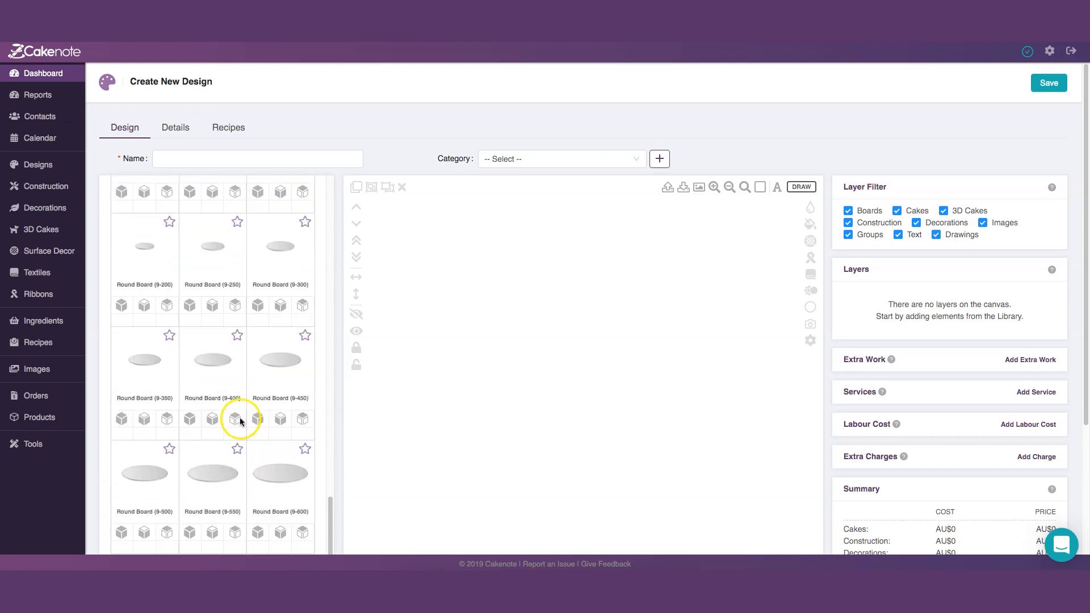
click(190, 420)
drag(482, 262, 580, 487)
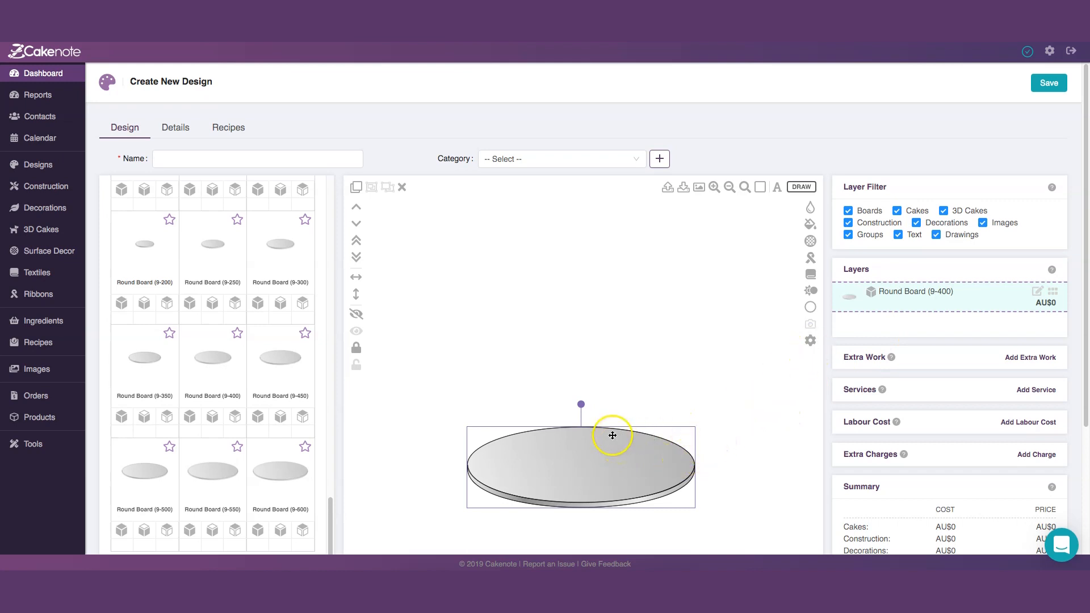
Cover the round board with the mid-blue velvet textile and slightly reduce the overall scale of its pattern.
click(811, 276)
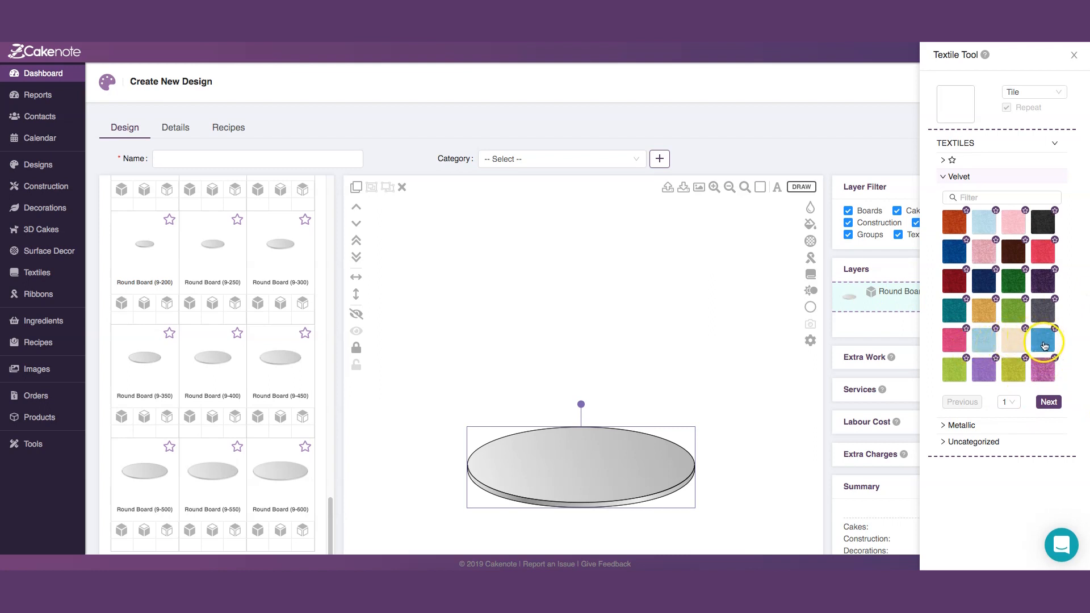
click(1047, 343)
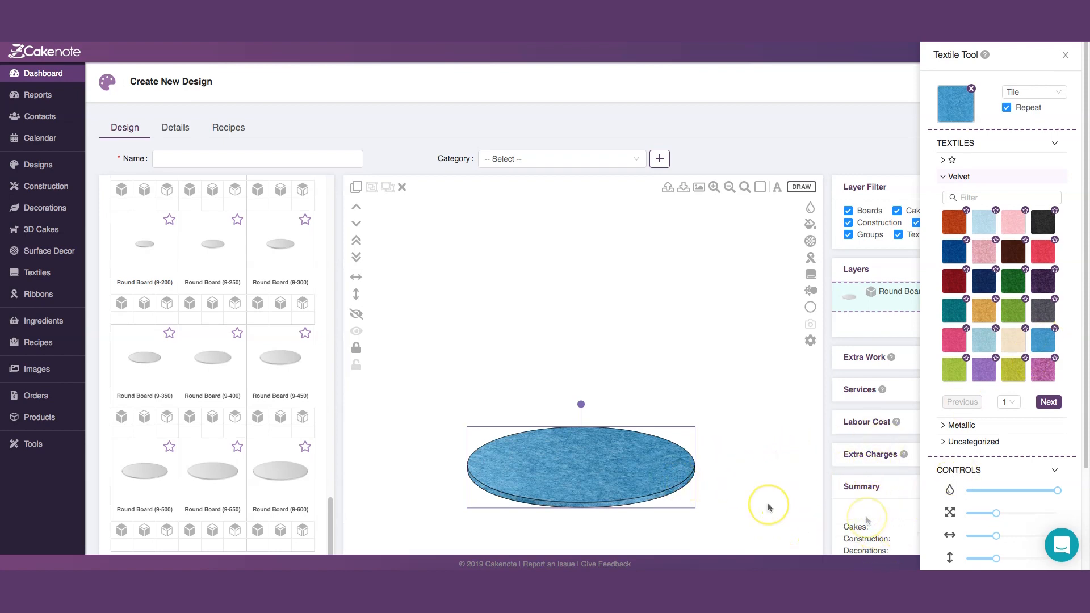
drag(989, 517, 988, 514)
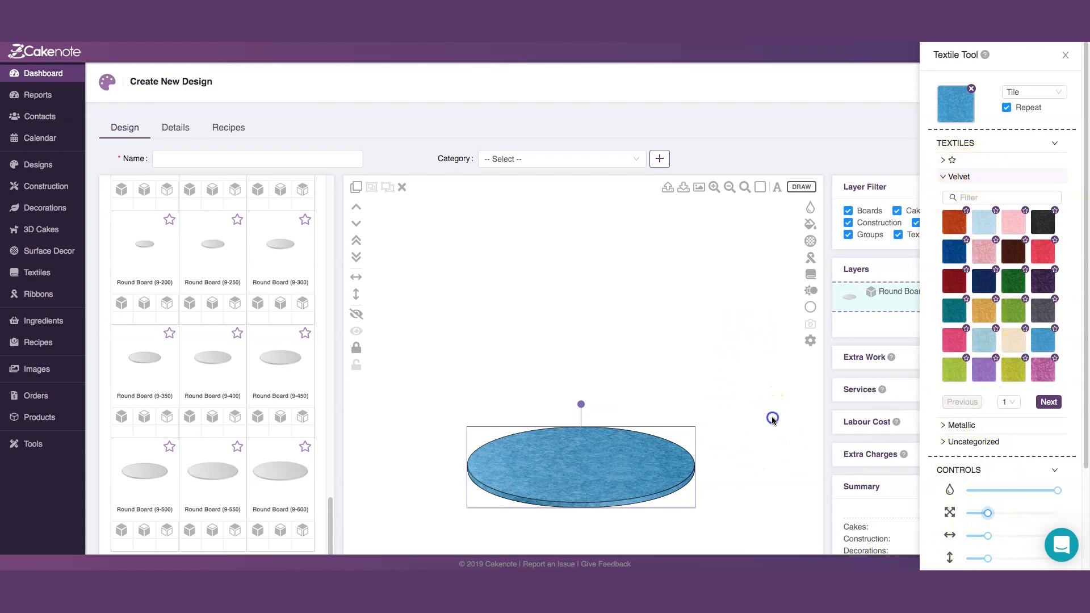
click(773, 419)
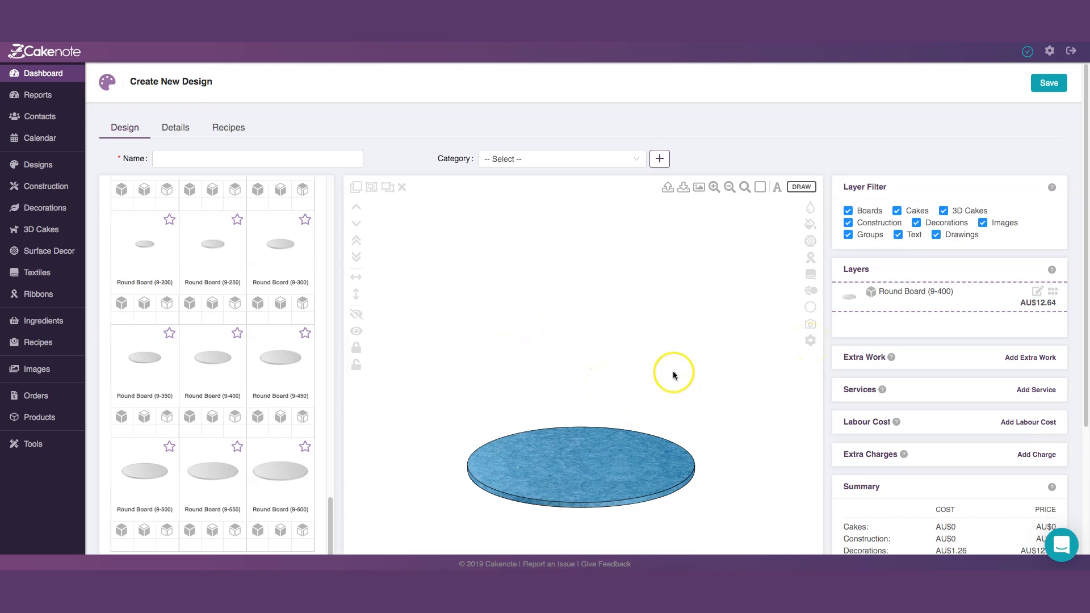
Add Round Cake (100-250) from the cakes library and centre it on top of the blue board.
scroll(178, 402, up, 15)
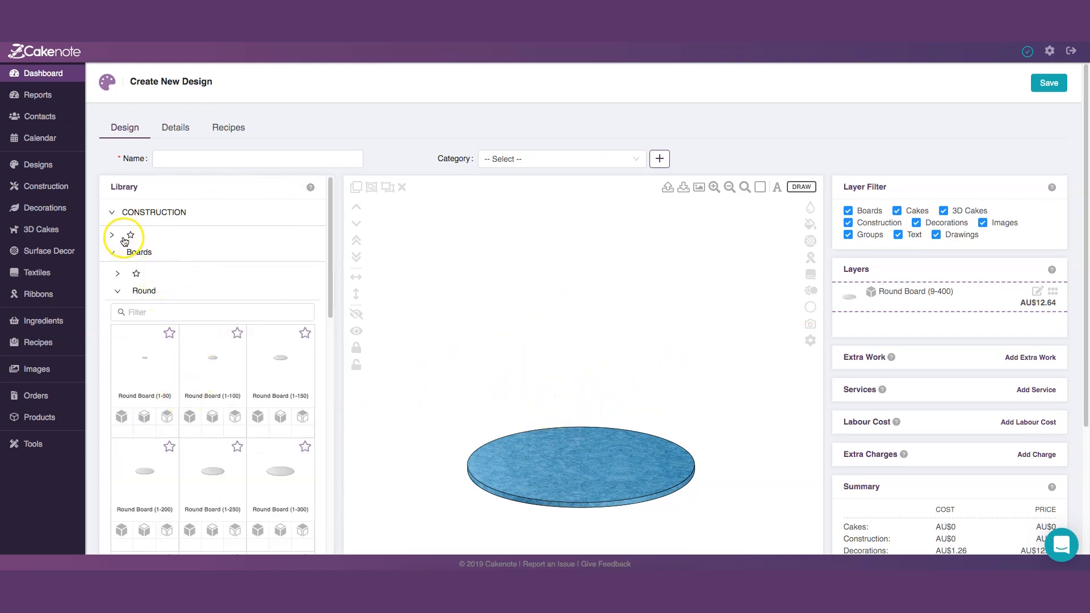
click(112, 214)
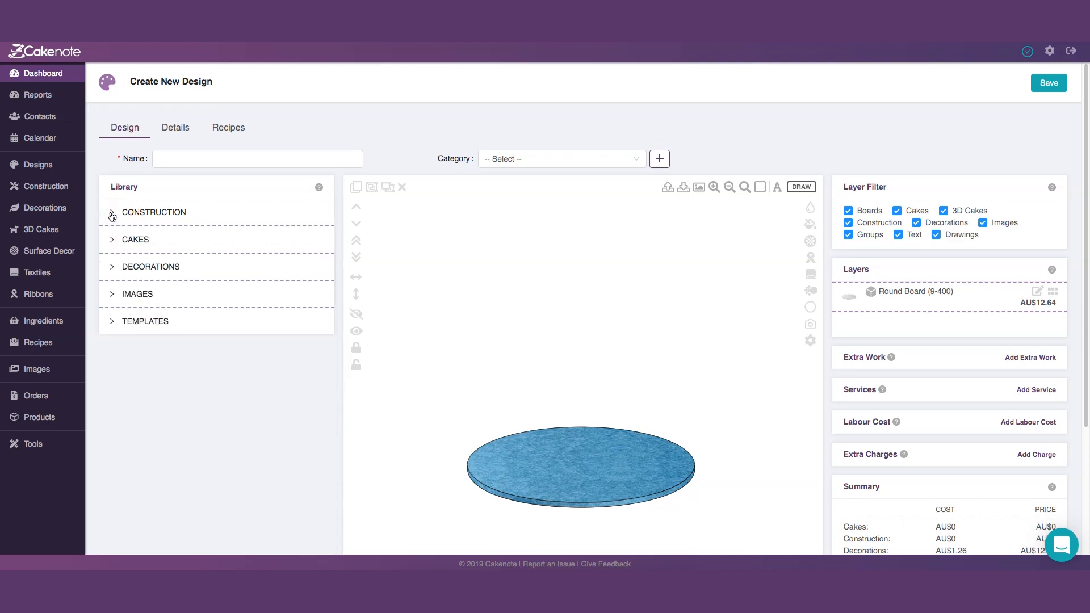
click(113, 240)
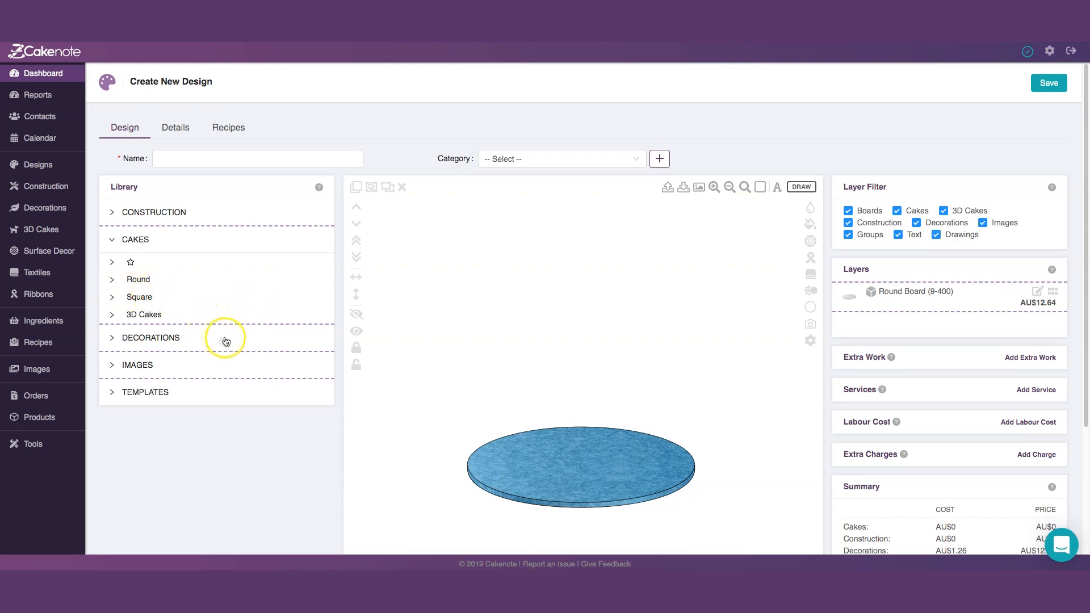
click(111, 279)
scroll(273, 369, down, 3)
scroll(260, 371, down, 8)
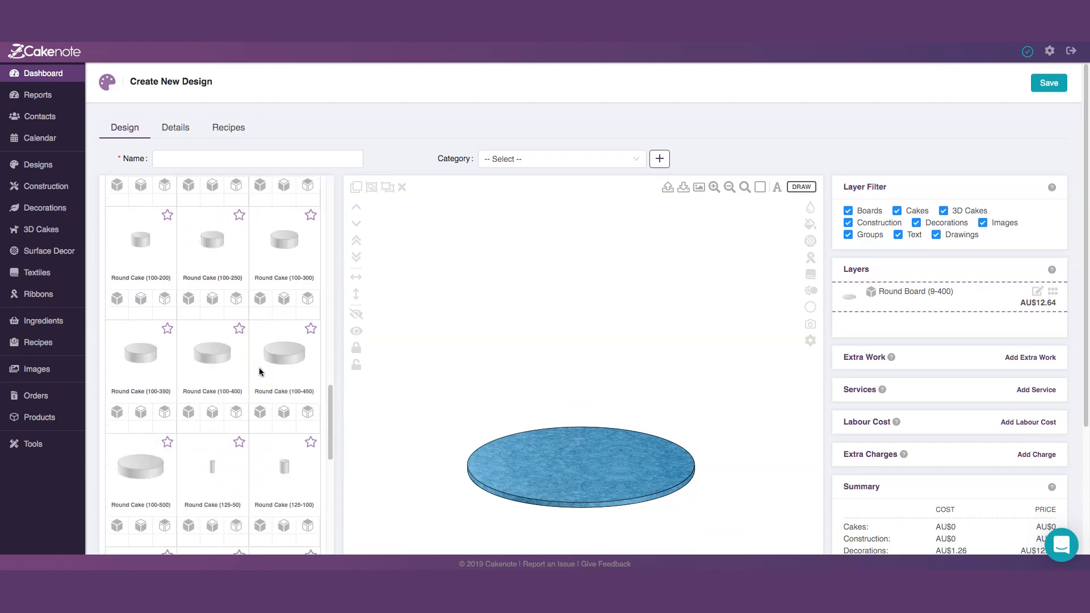
scroll(260, 372, down, 3)
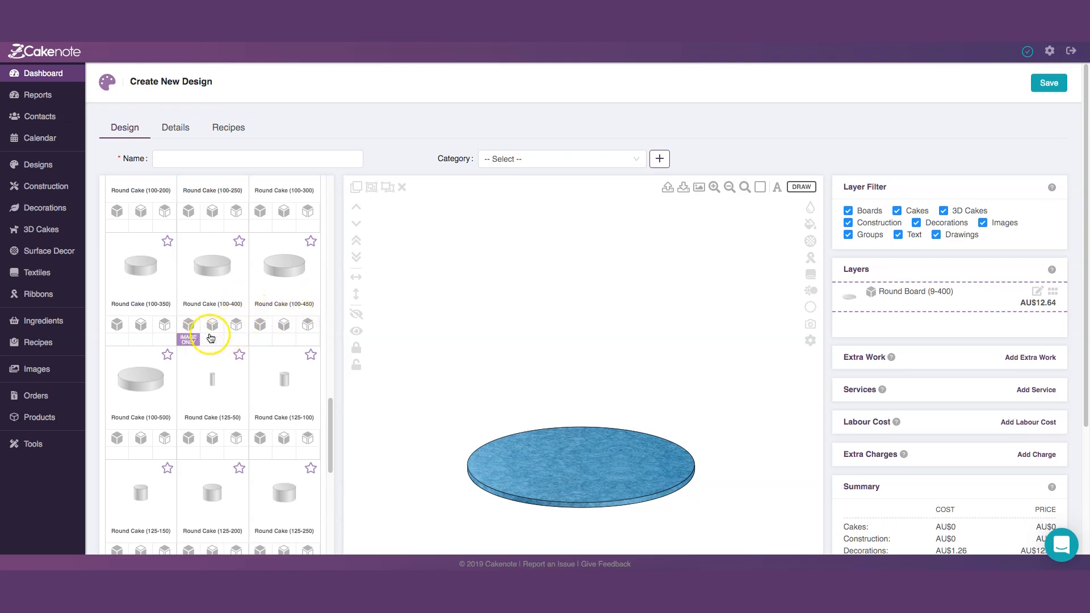
scroll(210, 339, down, 1)
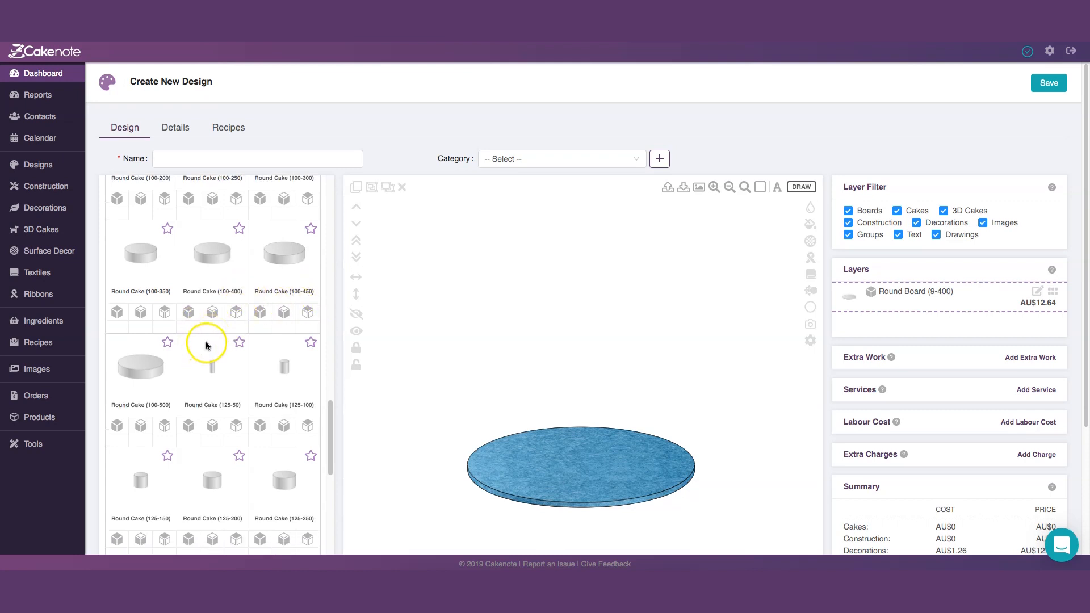
scroll(210, 341, up, 5)
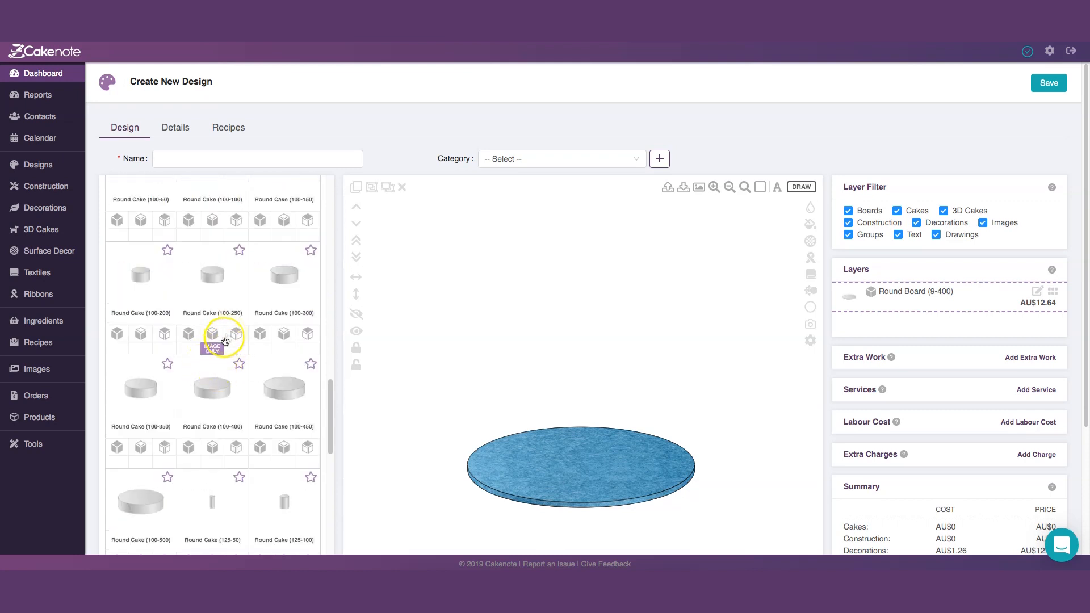
click(189, 337)
drag(433, 282, 574, 455)
click(688, 367)
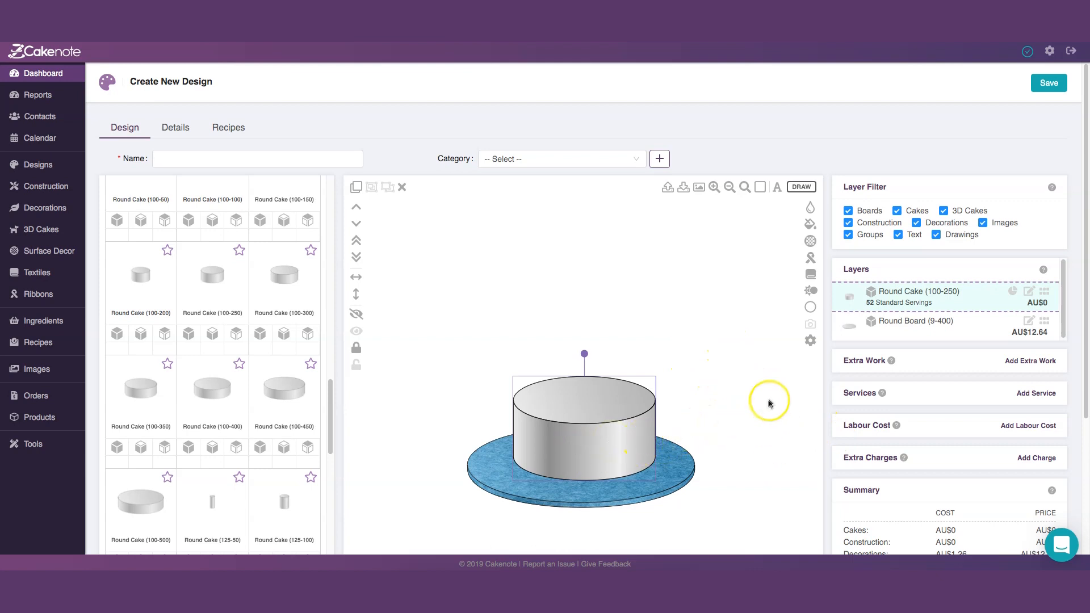
Set the round cake's flavour to Butter Cake Sponge in its properties.
click(808, 342)
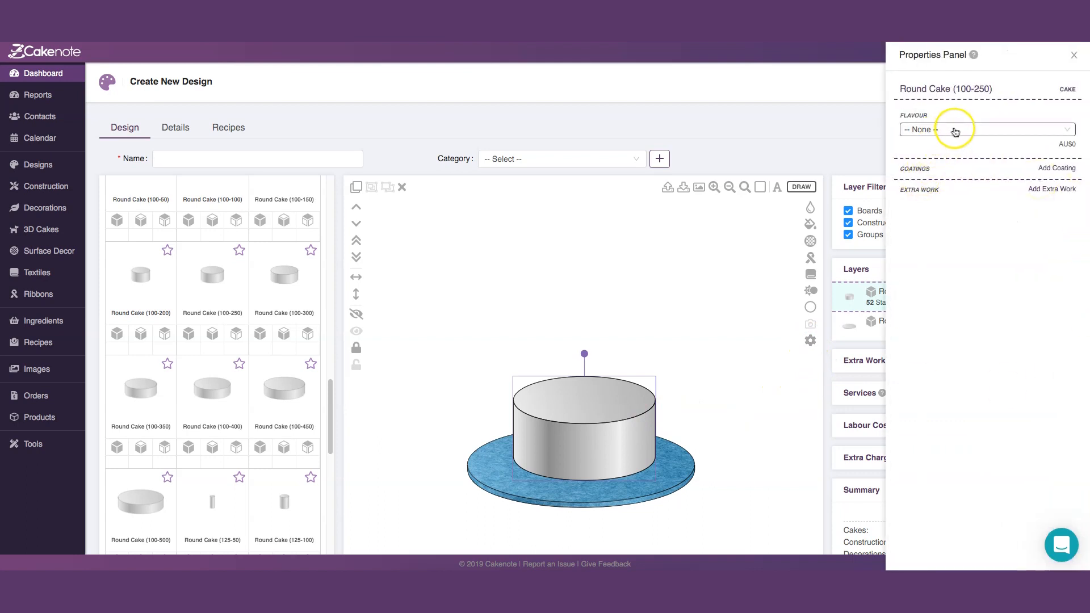
click(956, 130)
scroll(971, 215, down, 1)
scroll(972, 214, down, 5)
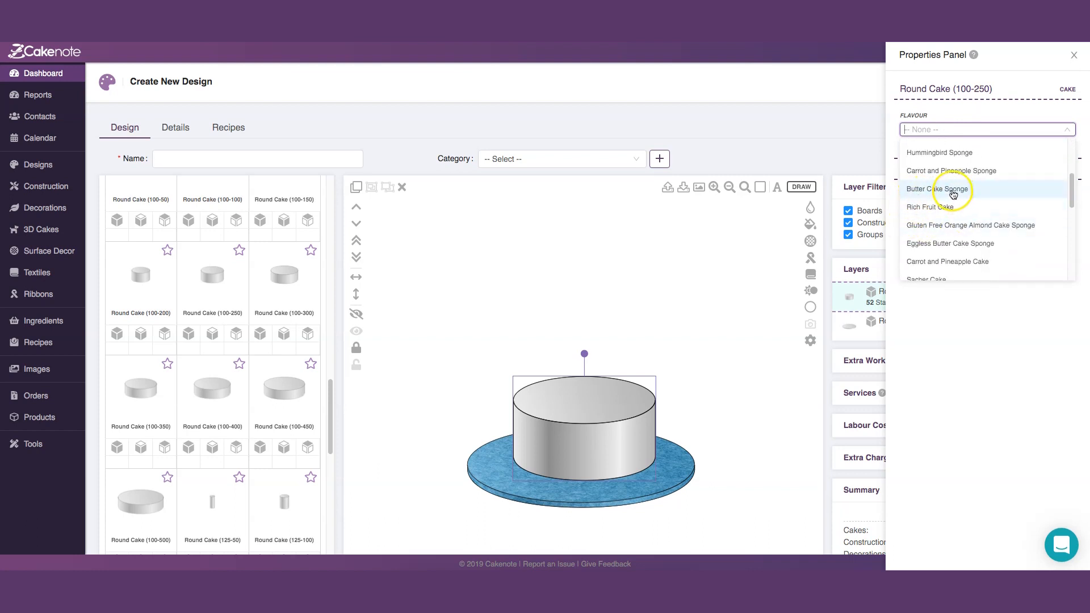
click(953, 194)
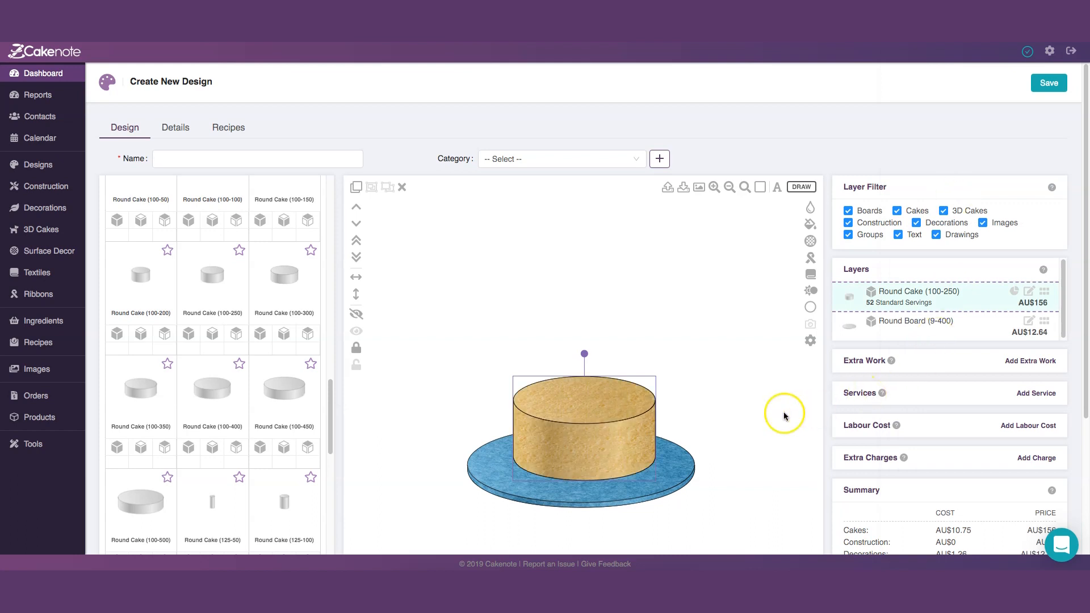
Add an Italian Buttercream coating to the round cake.
click(812, 341)
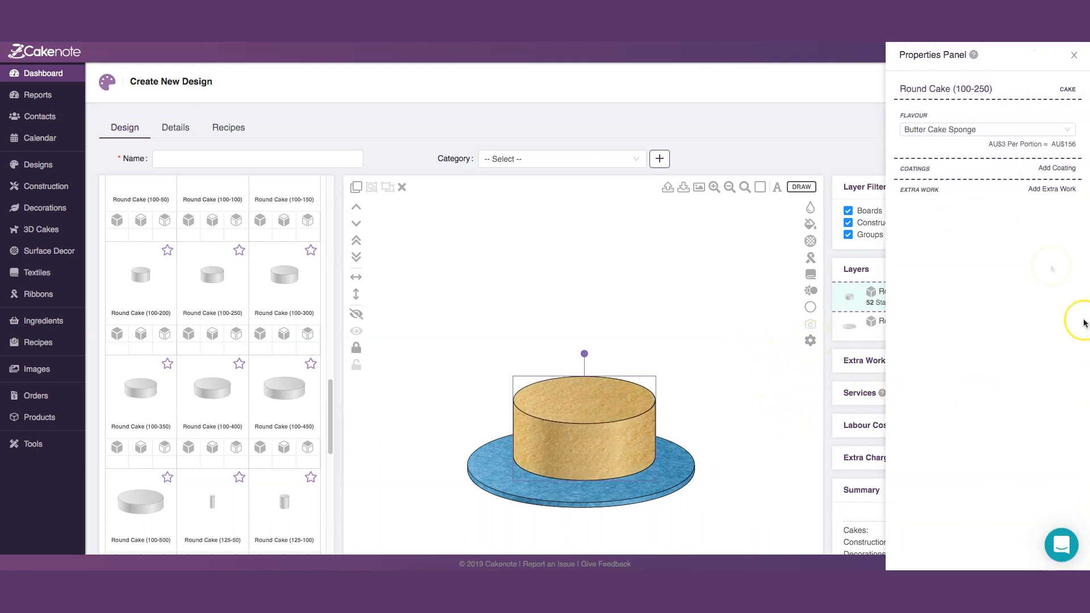
click(1046, 169)
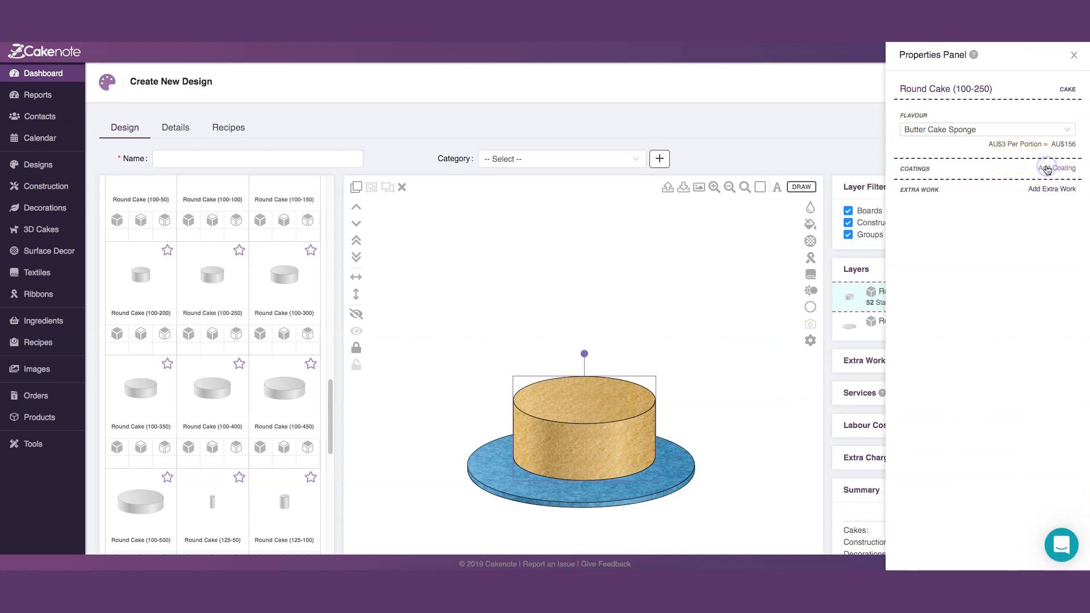
click(983, 198)
scroll(971, 290, down, 5)
scroll(959, 298, down, 2)
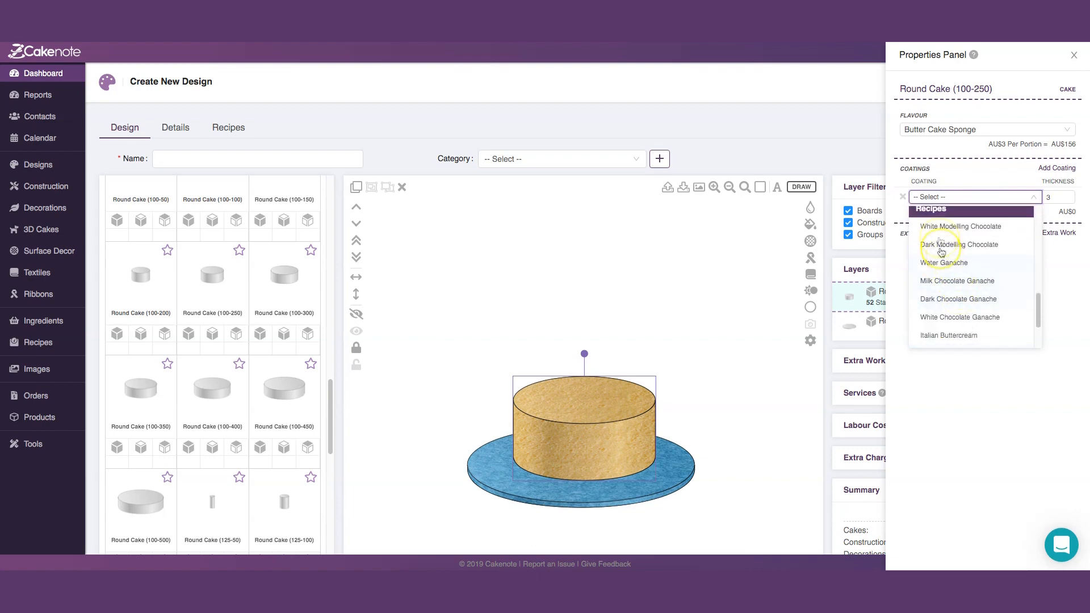
scroll(965, 298, down, 2)
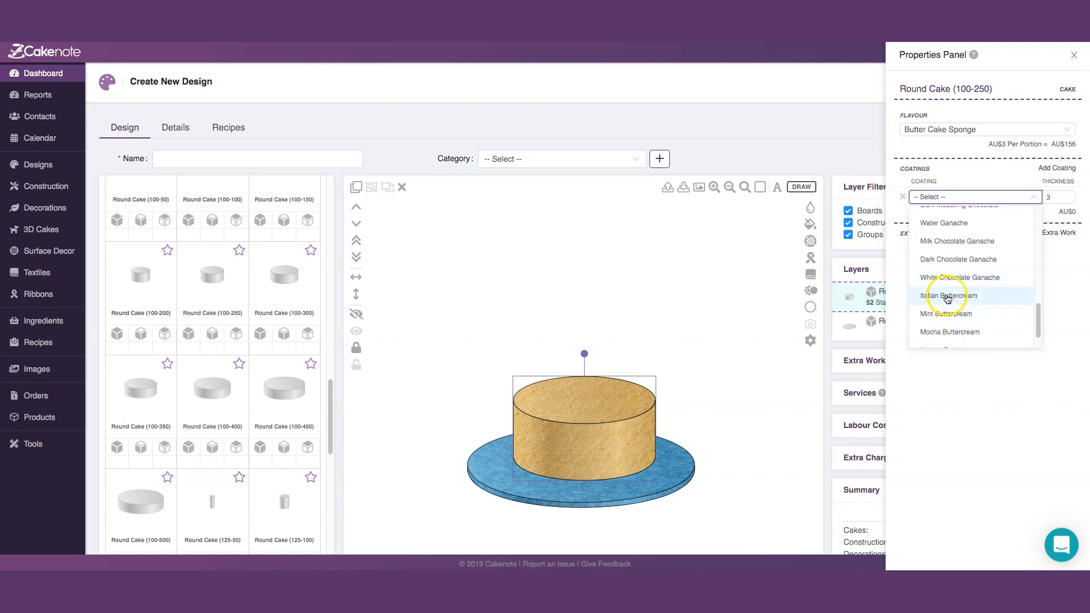
click(948, 296)
click(578, 426)
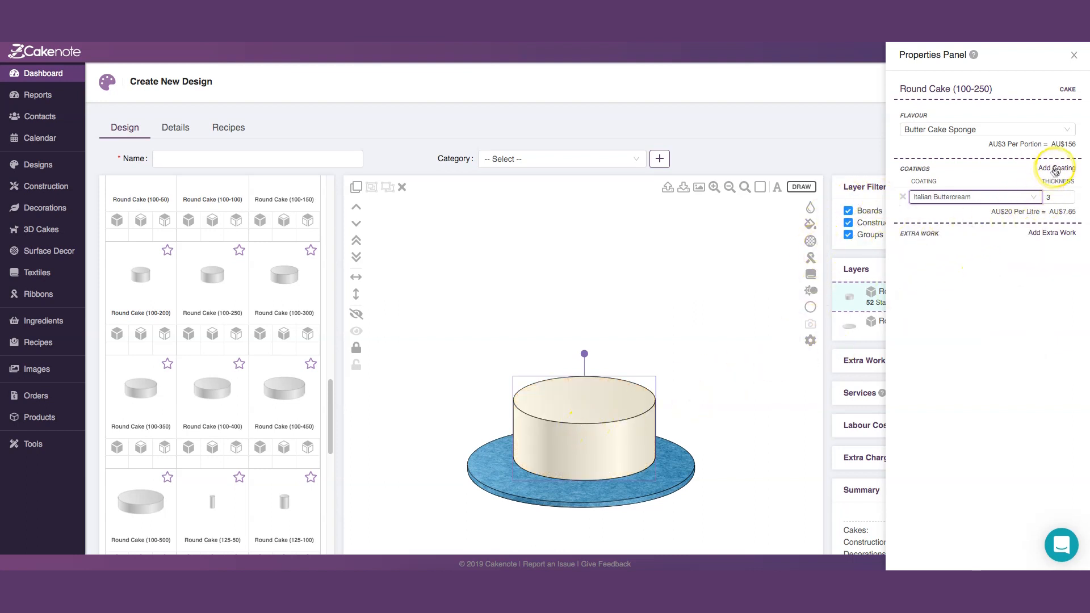
Add a second coating of Rolled Fondant (White) to the cake and set the Italian Buttercream thickness to 2.
click(1056, 169)
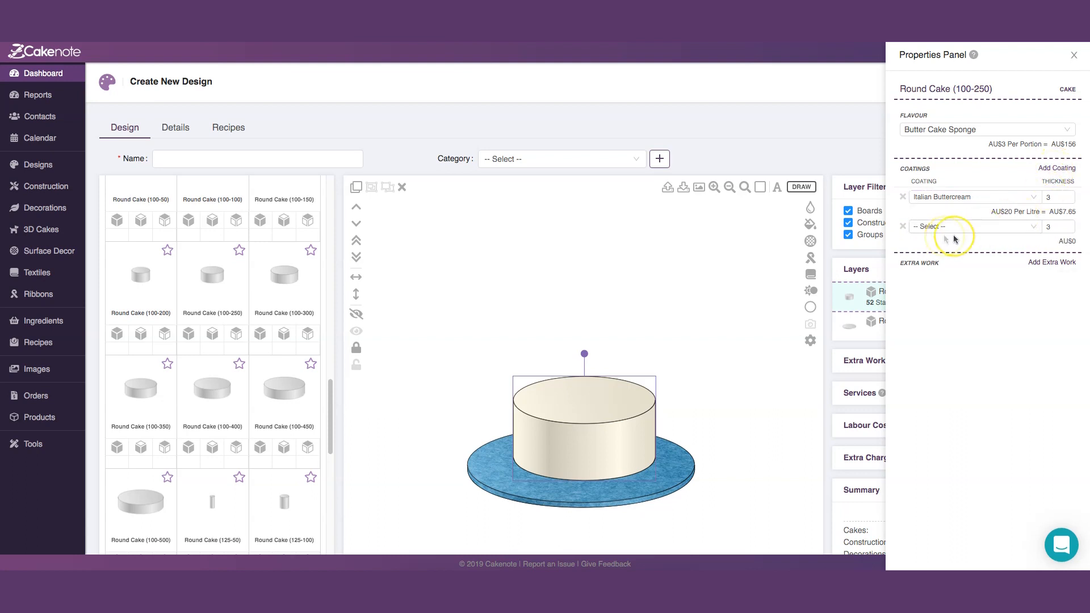
click(975, 227)
scroll(962, 340, down, 5)
click(962, 323)
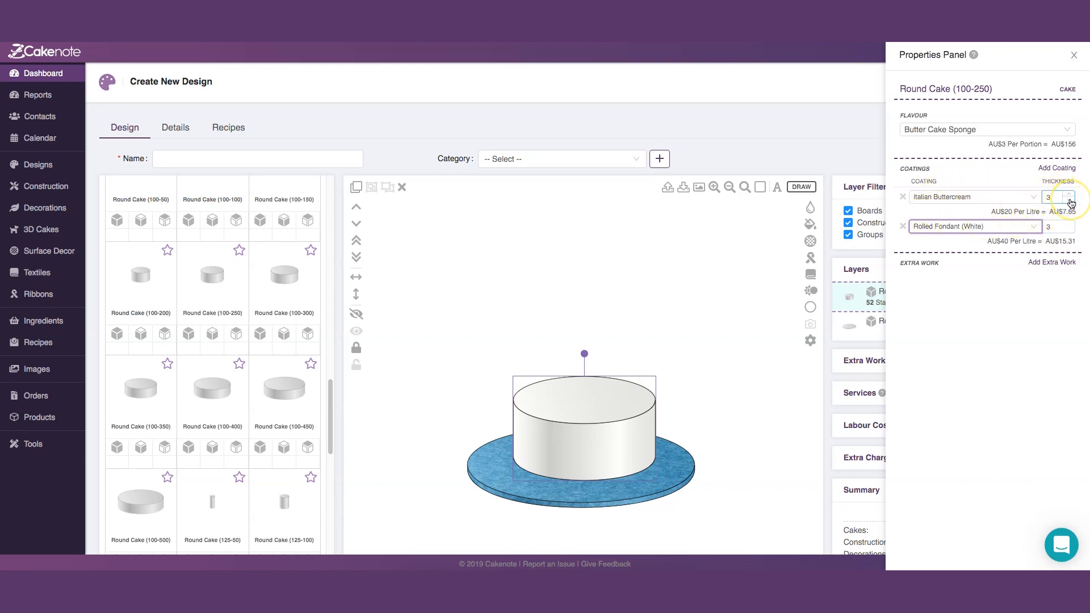
click(1071, 202)
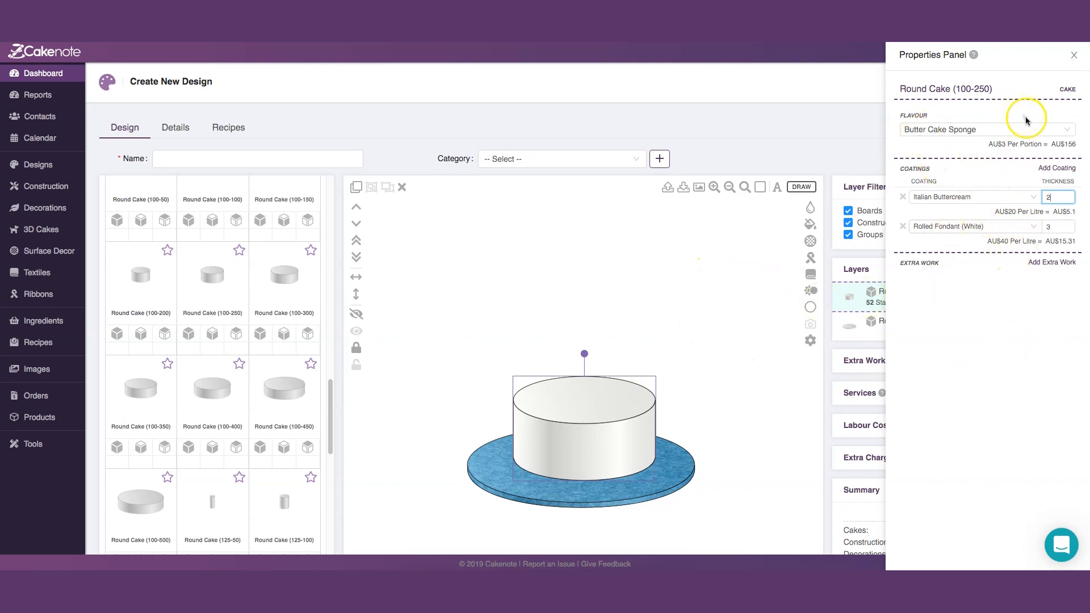
click(732, 291)
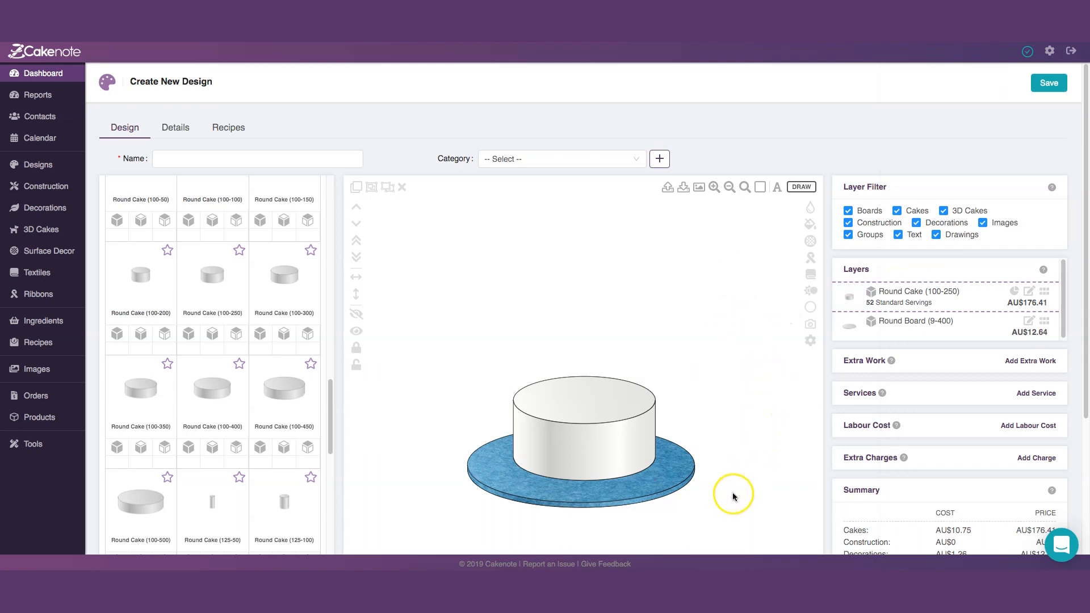
Set the round board's pricing to 9mm MDF in its properties.
click(588, 498)
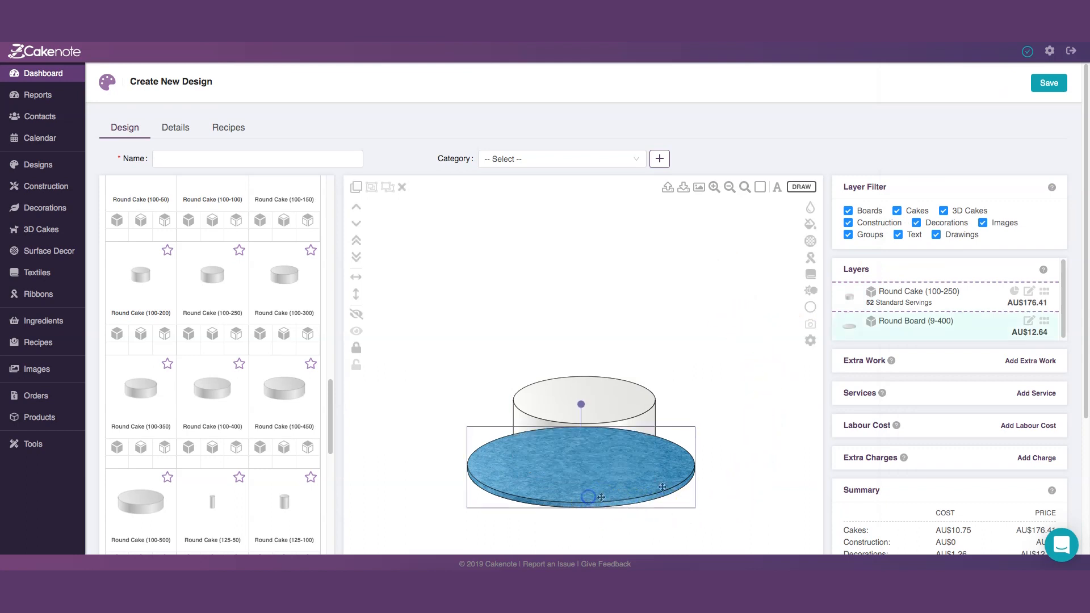
click(810, 340)
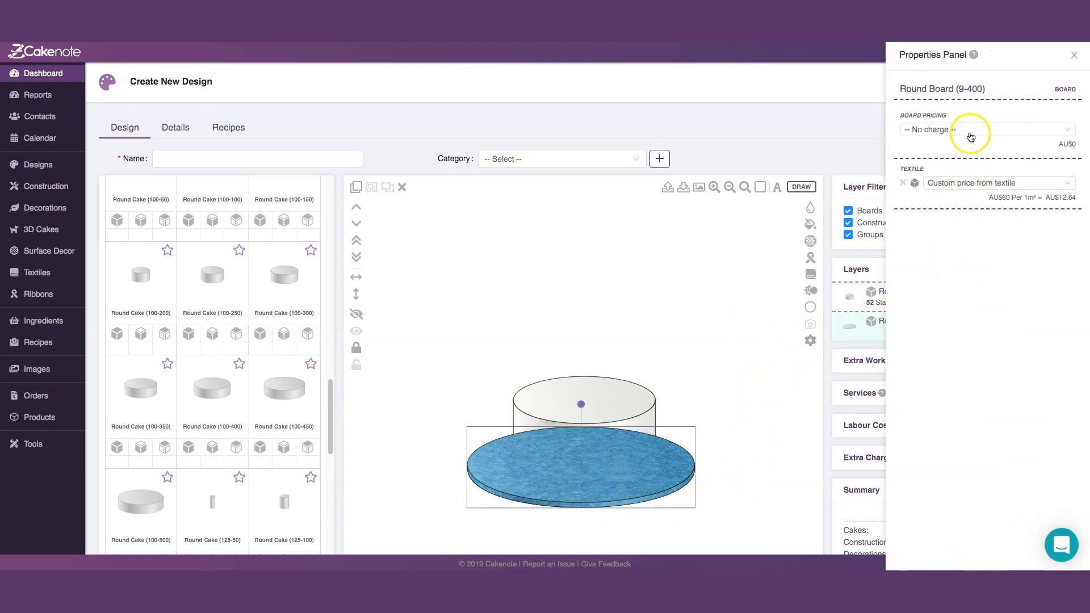
click(969, 131)
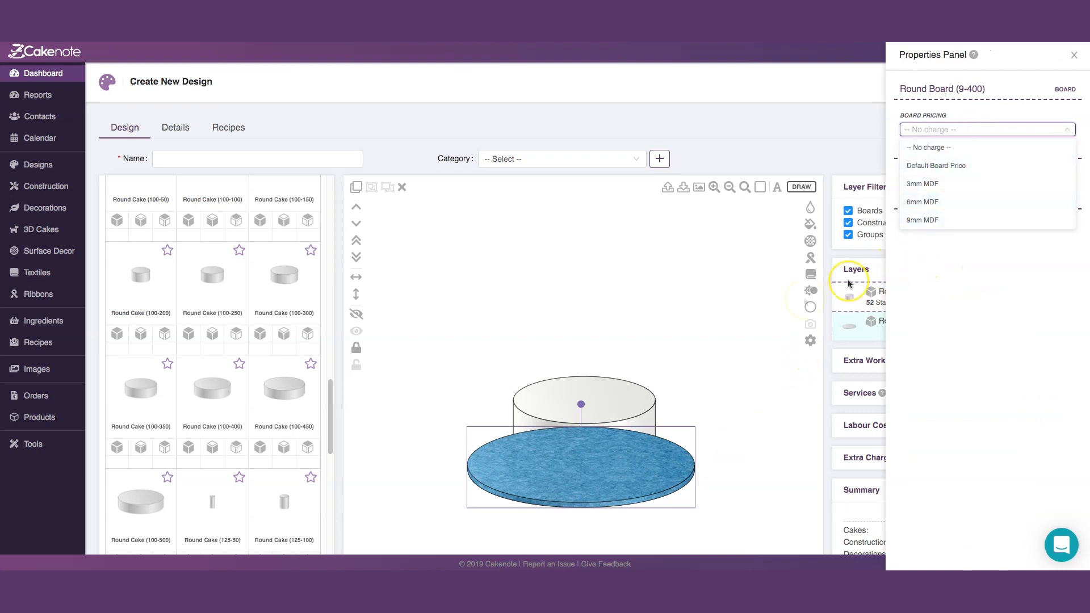
click(926, 221)
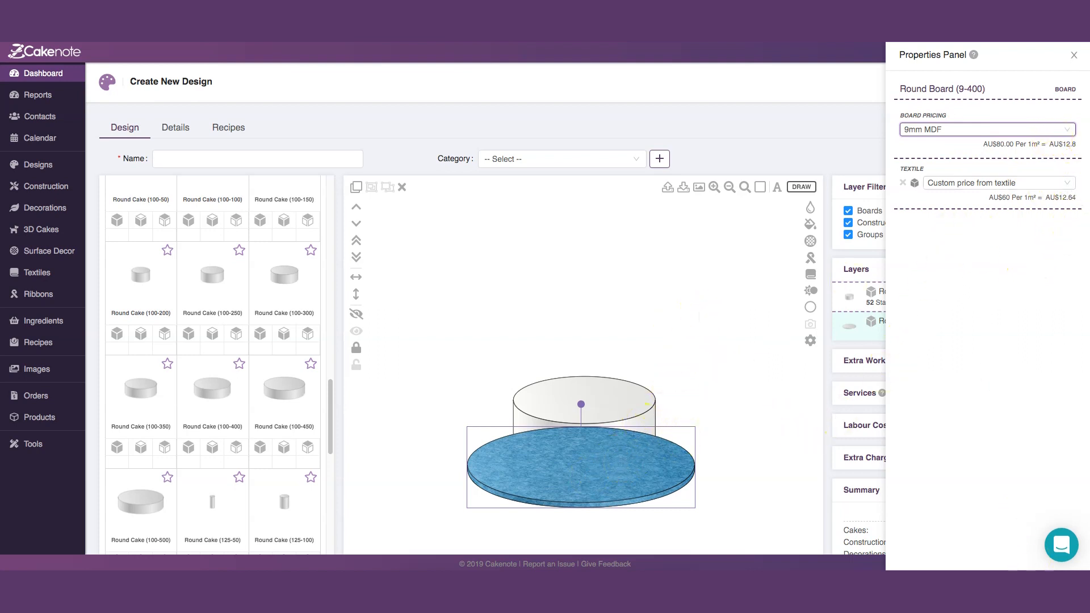
click(1076, 56)
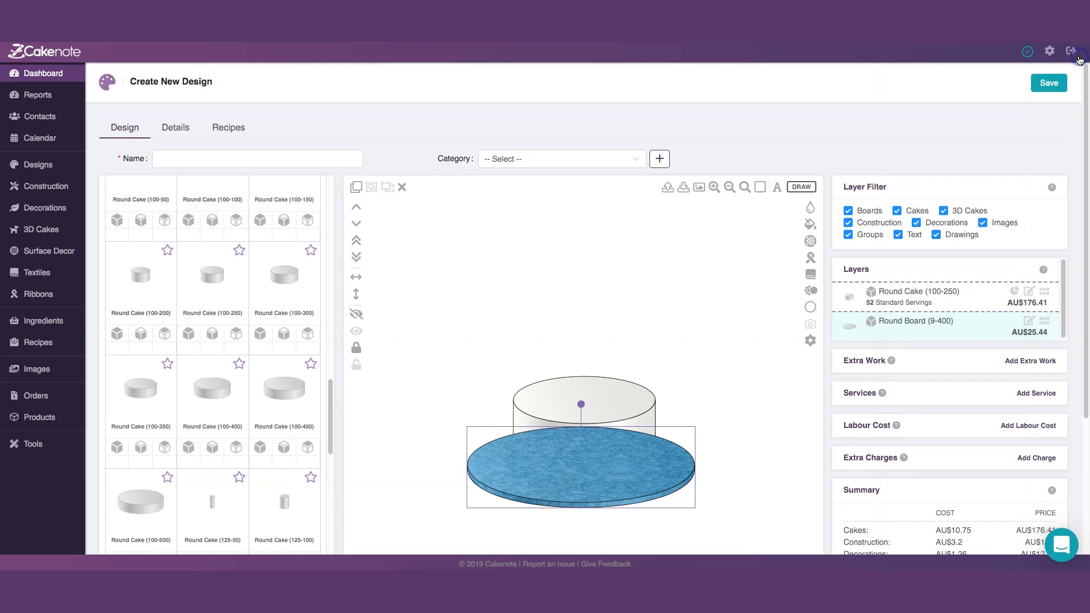
click(636, 302)
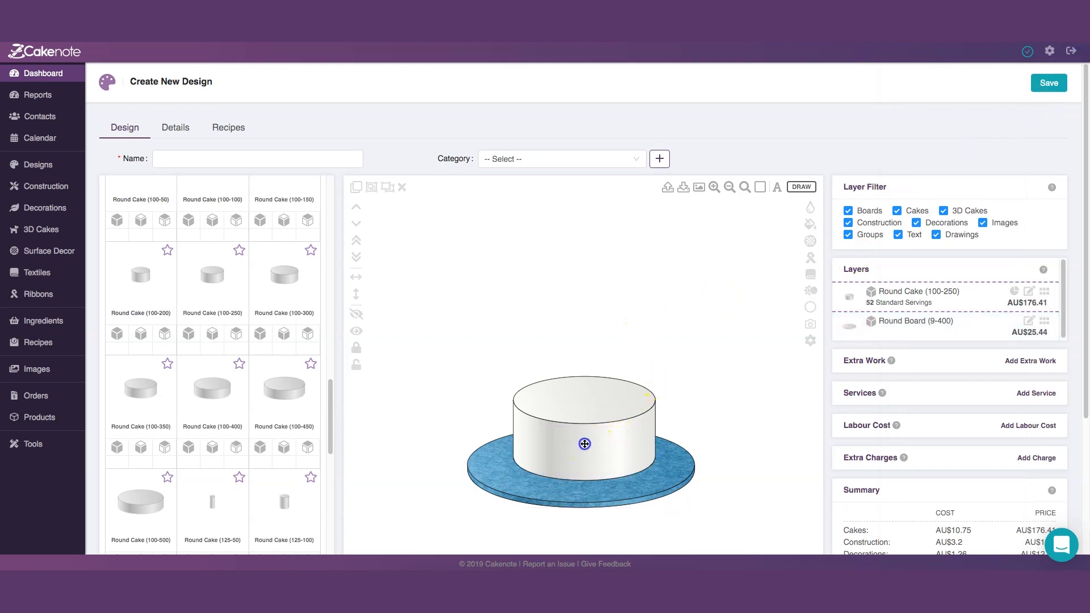
Fill the whole round cake with the flat light blue colour D3EDF9 and recentre it on the board.
drag(585, 444, 587, 445)
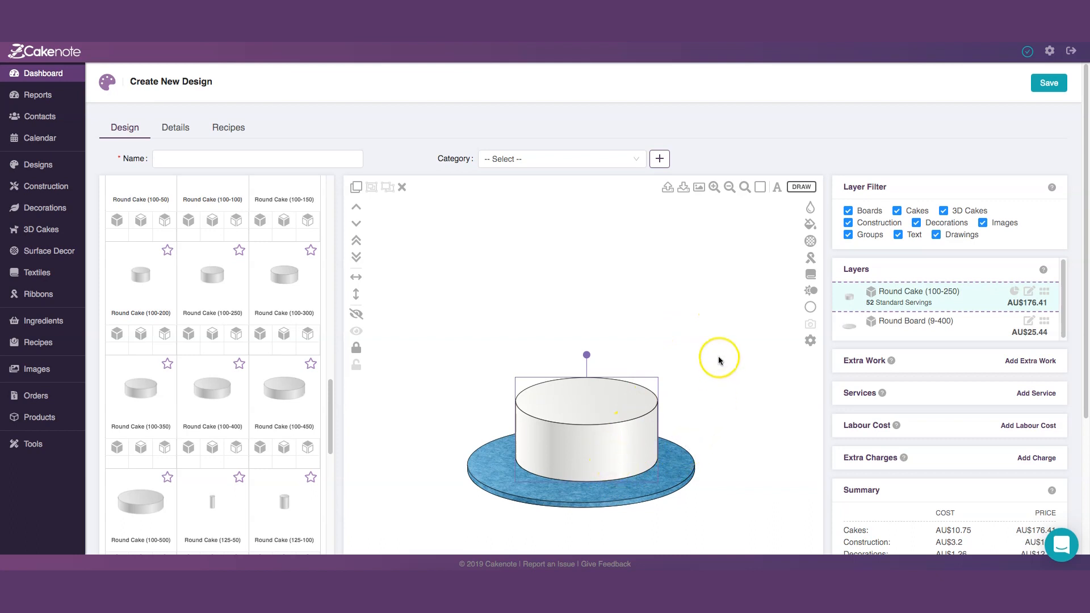
click(811, 226)
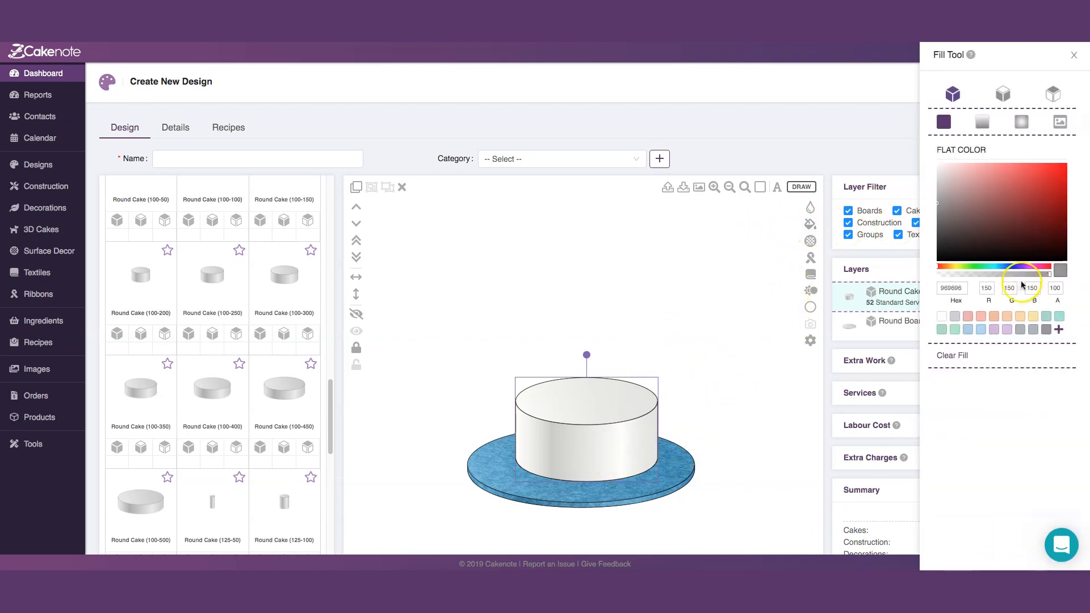
drag(938, 269, 998, 269)
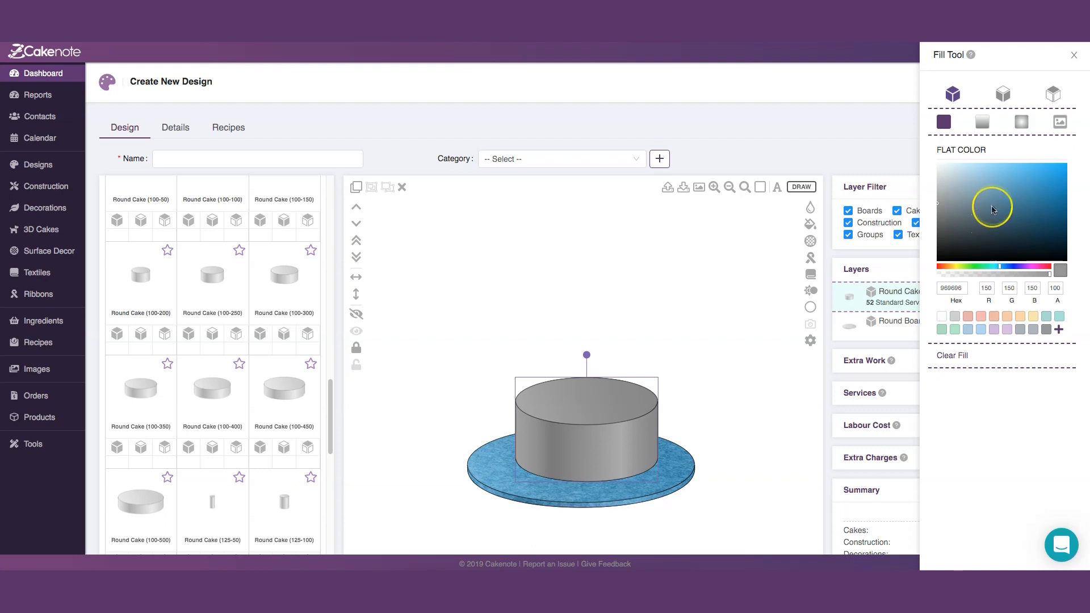
click(983, 170)
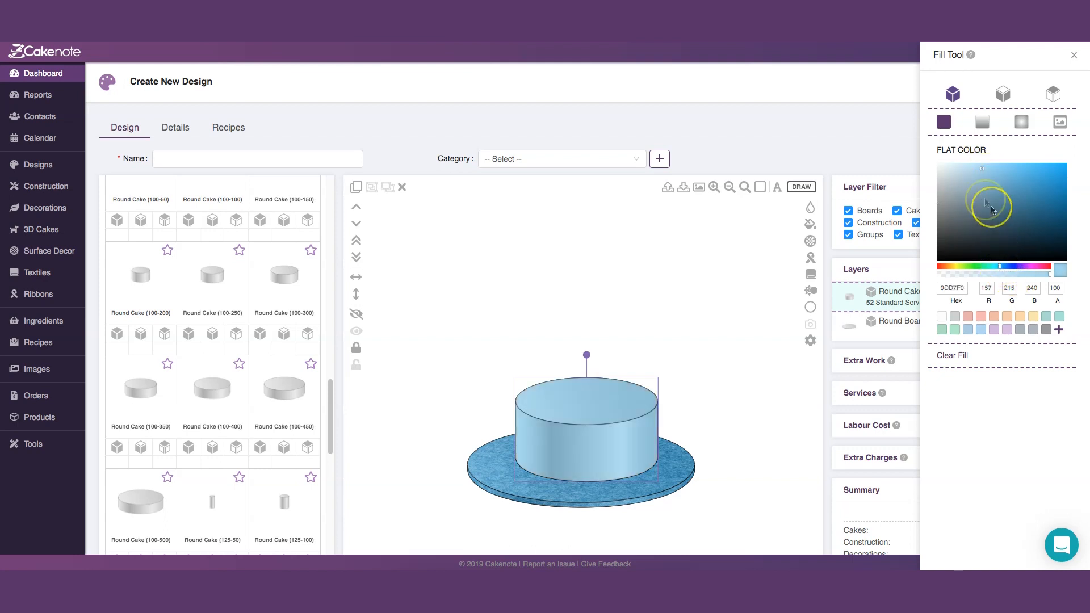
click(964, 168)
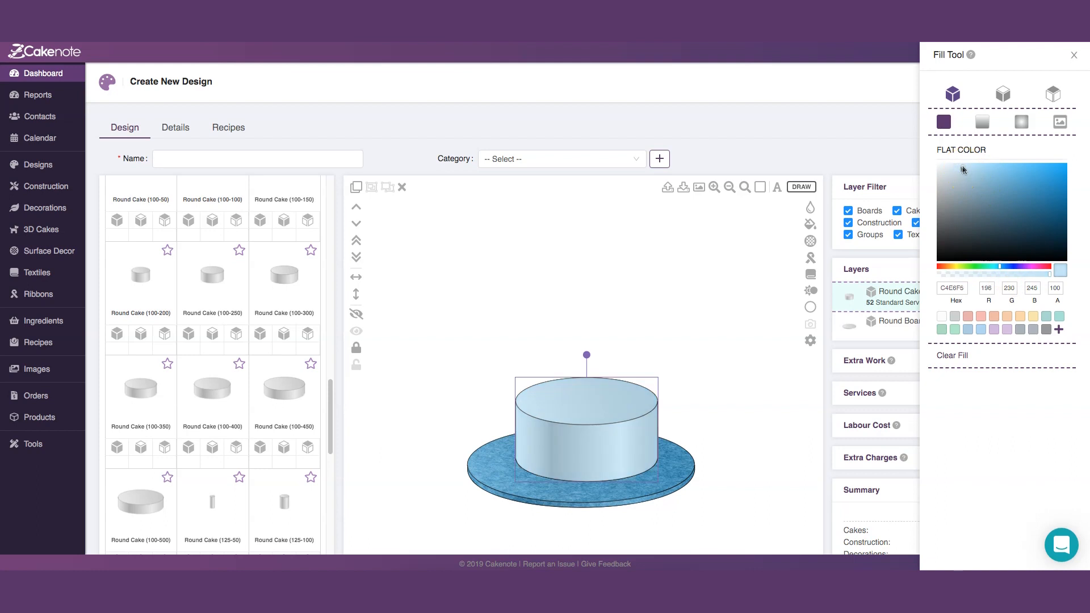
click(957, 167)
click(766, 289)
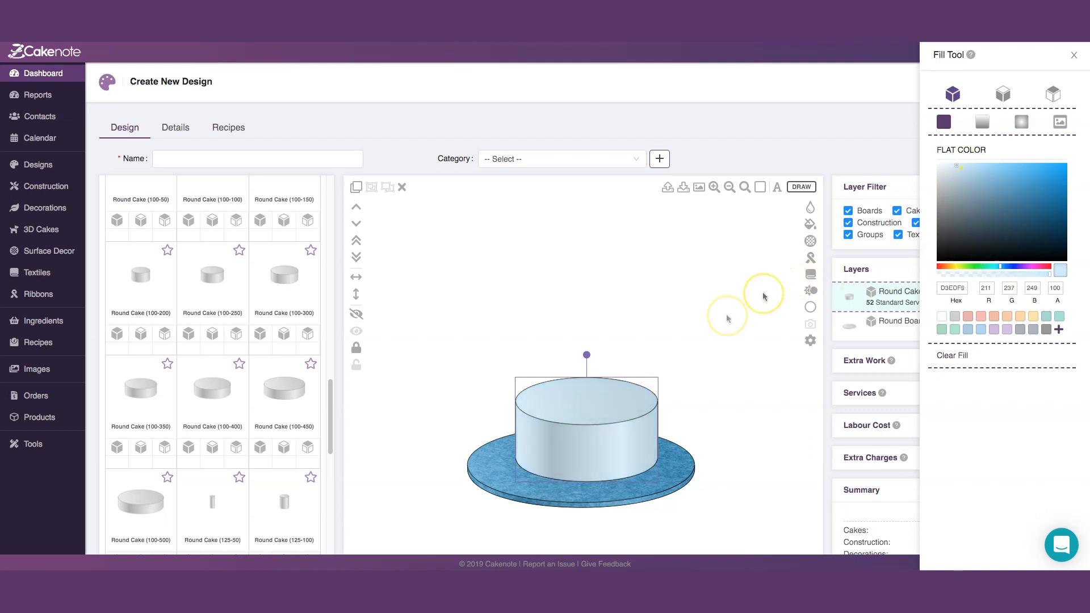
drag(620, 445, 610, 455)
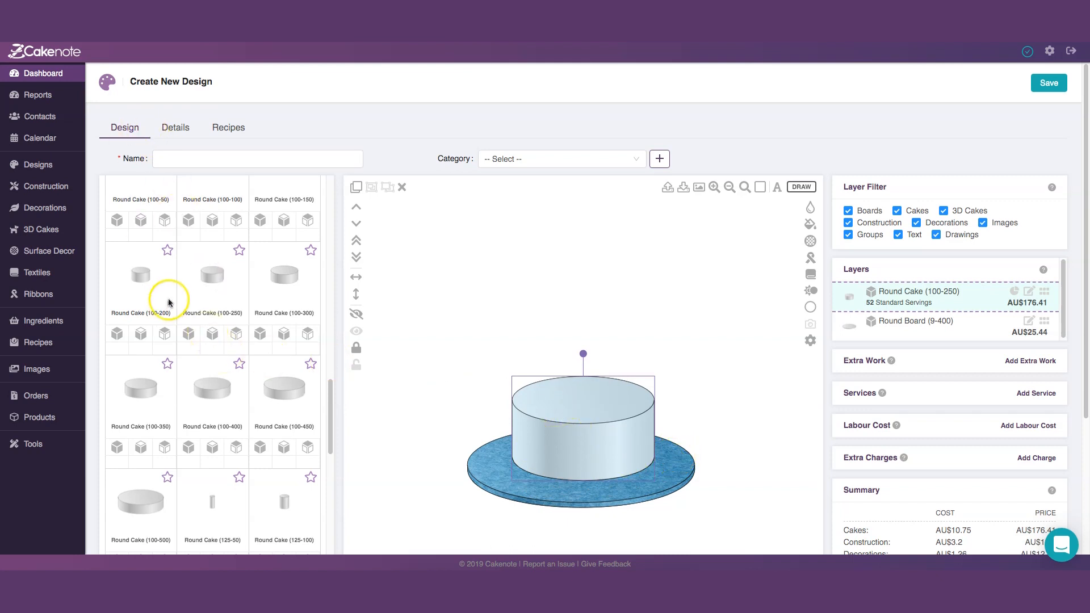
Browse the decorations library categories and look through the Natural Elements items.
scroll(165, 297, up, 10)
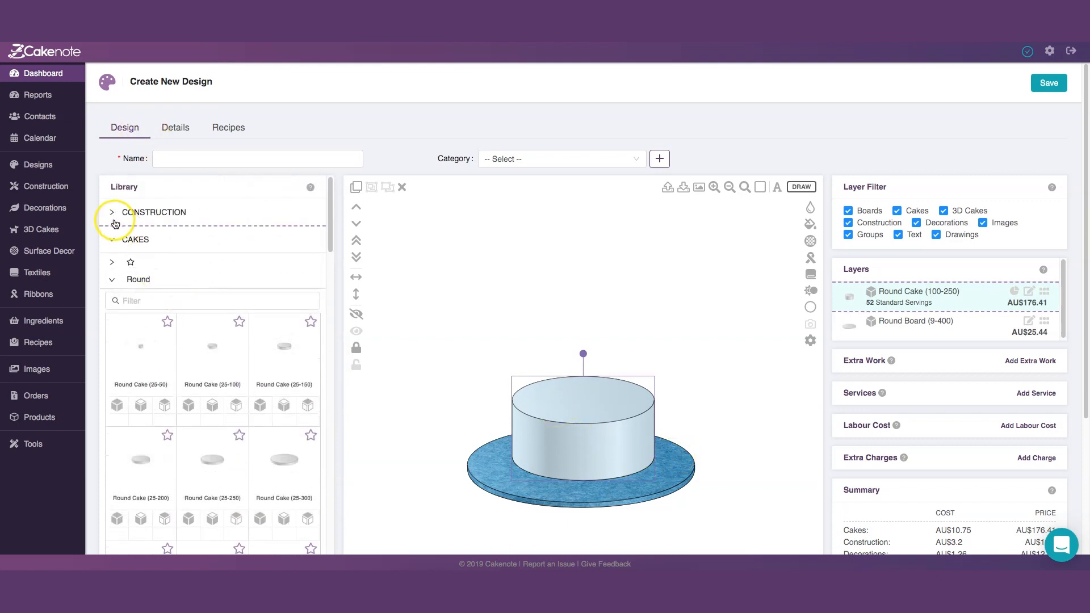
click(112, 241)
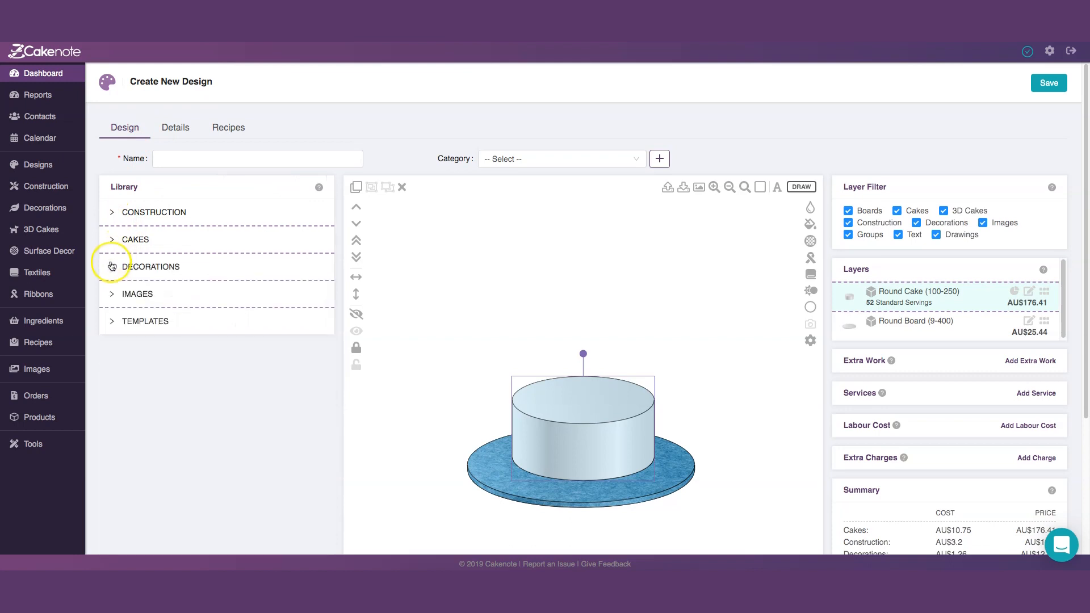
click(114, 268)
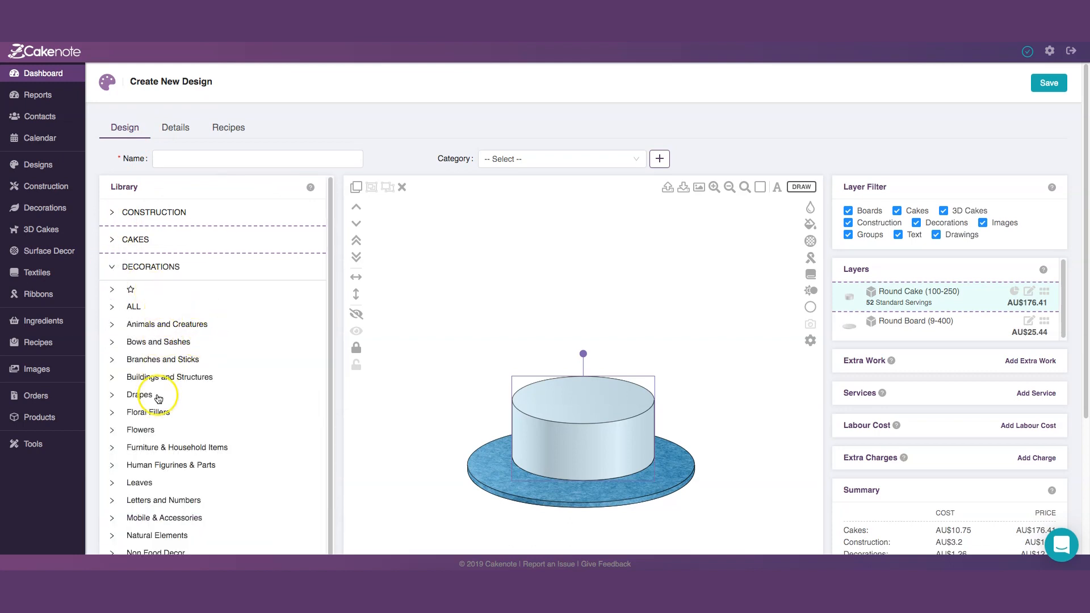
scroll(195, 376, down, 2)
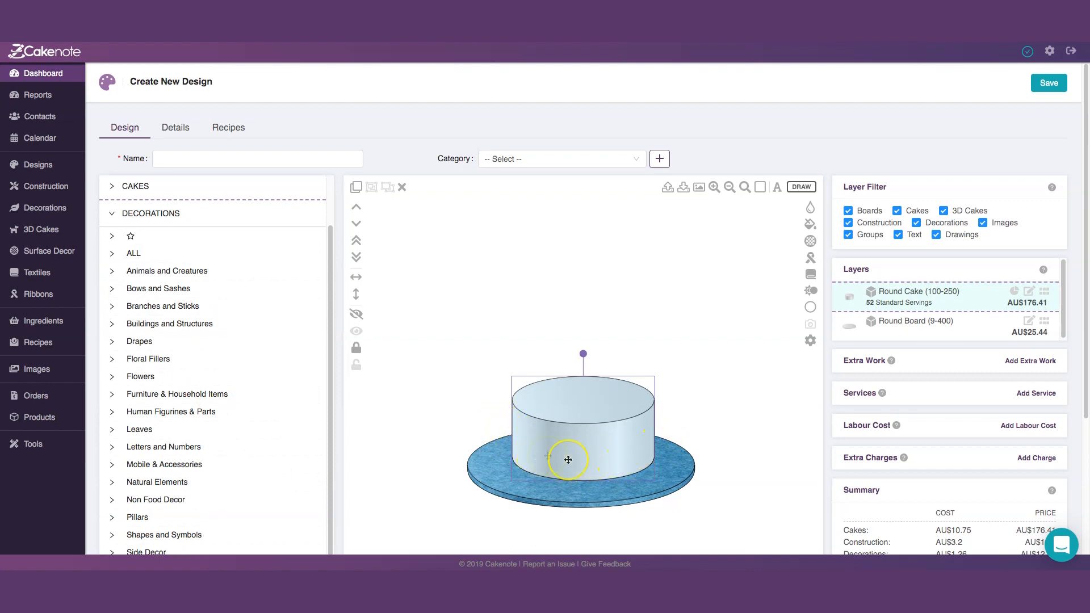
scroll(243, 419, down, 3)
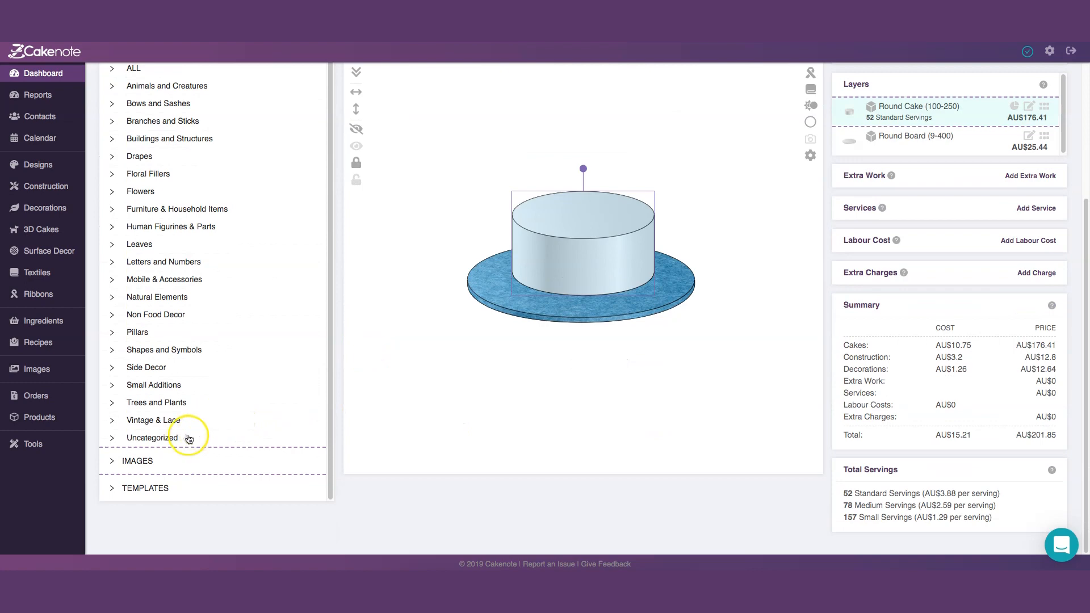
click(113, 299)
scroll(267, 306, down, 5)
scroll(263, 316, down, 5)
scroll(263, 316, up, 8)
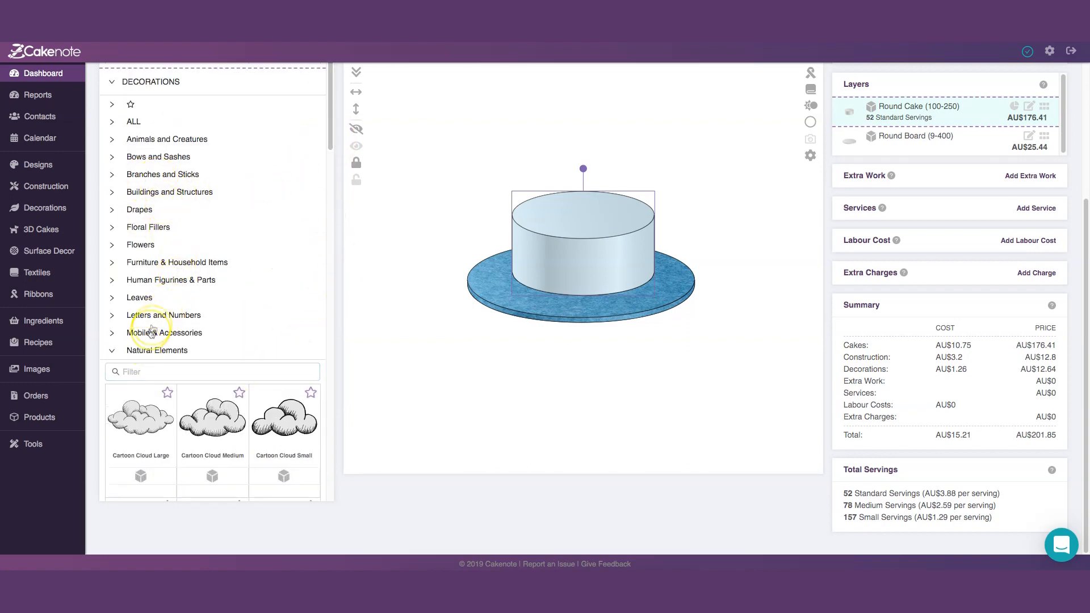
scroll(188, 300, up, 3)
scroll(188, 300, down, 10)
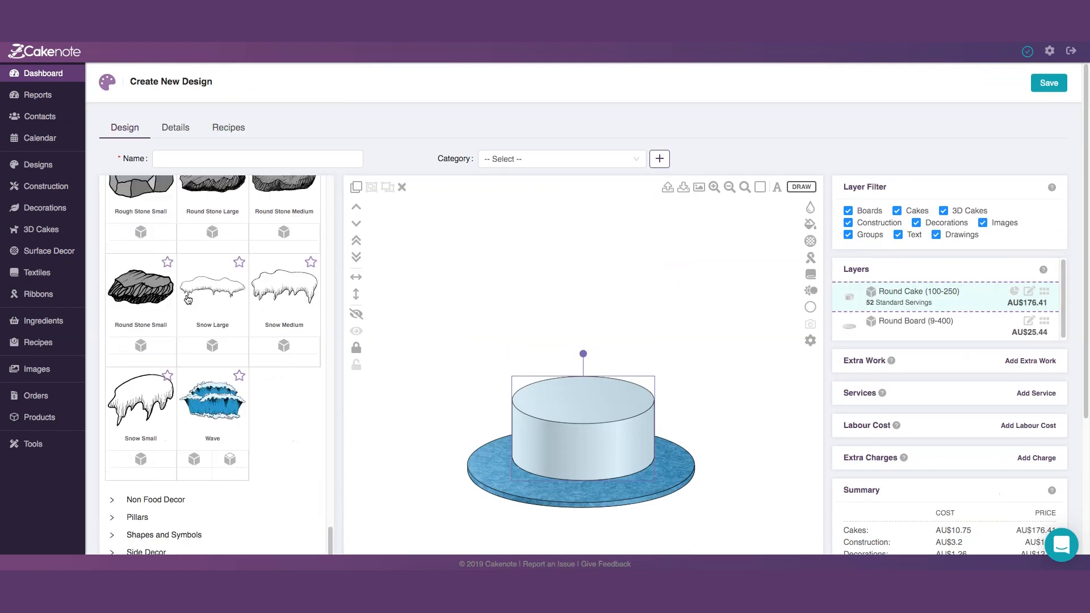
scroll(196, 319, down, 3)
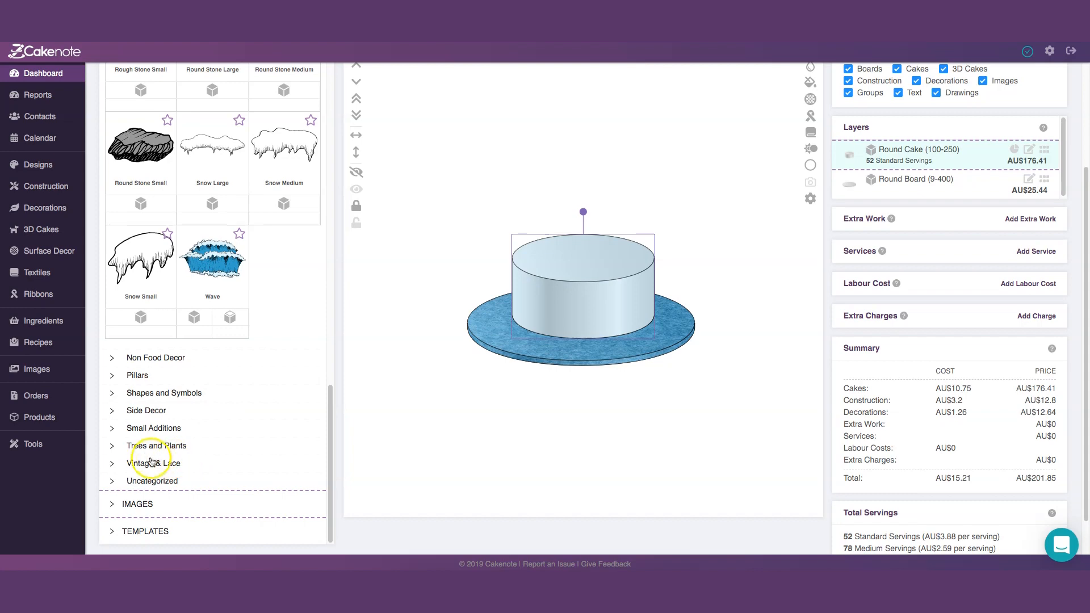
Add Grass 2 from the Trees and Plants decorations and place it against the cake's front base, just right of centre.
click(149, 447)
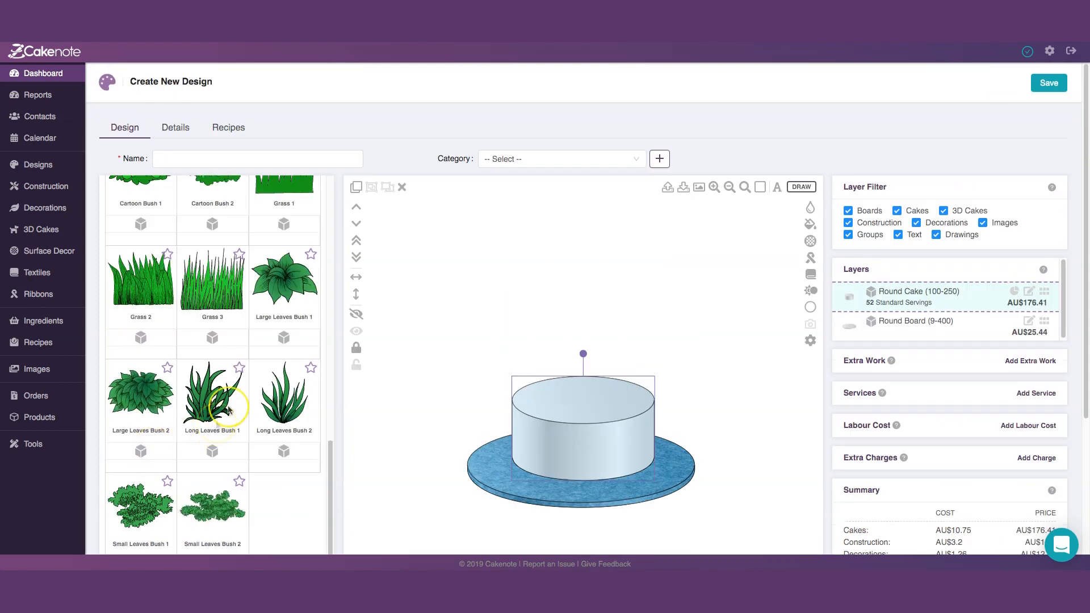
scroll(261, 395, up, 5)
scroll(262, 396, down, 6)
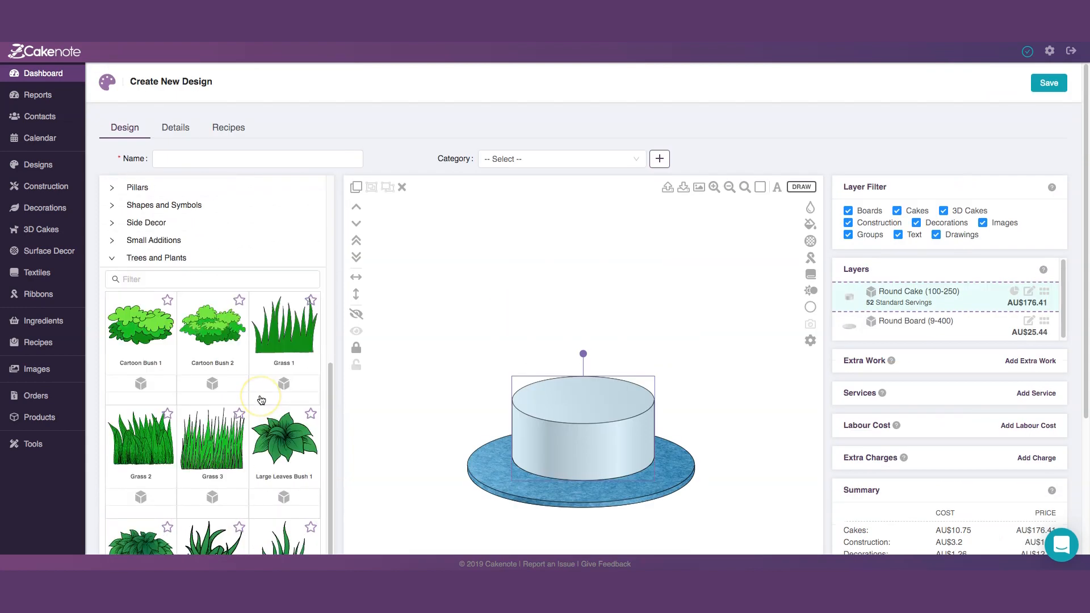
mouse_move(261, 401)
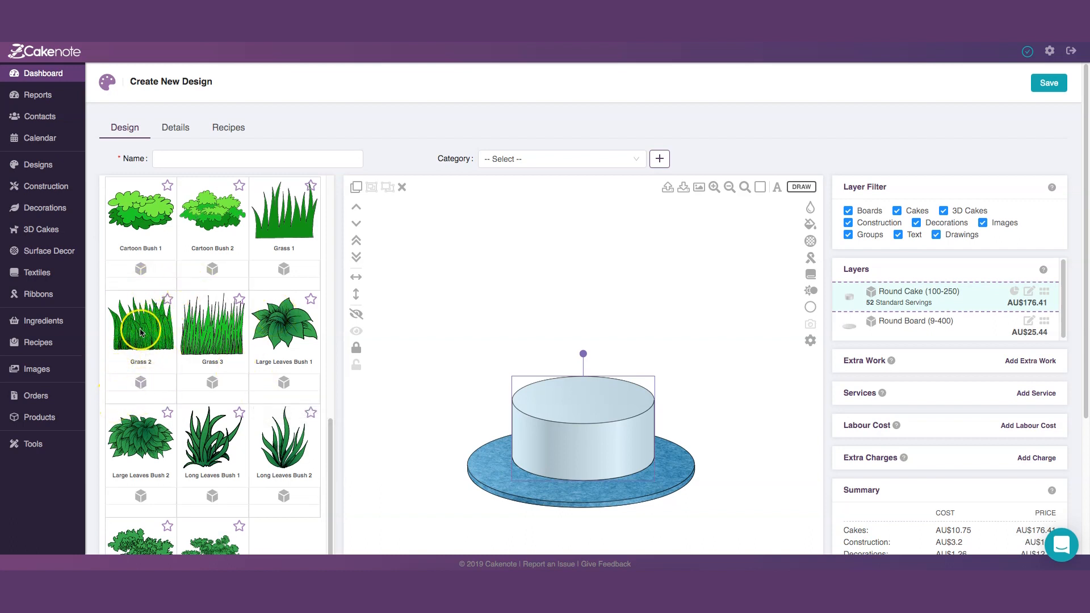
click(140, 384)
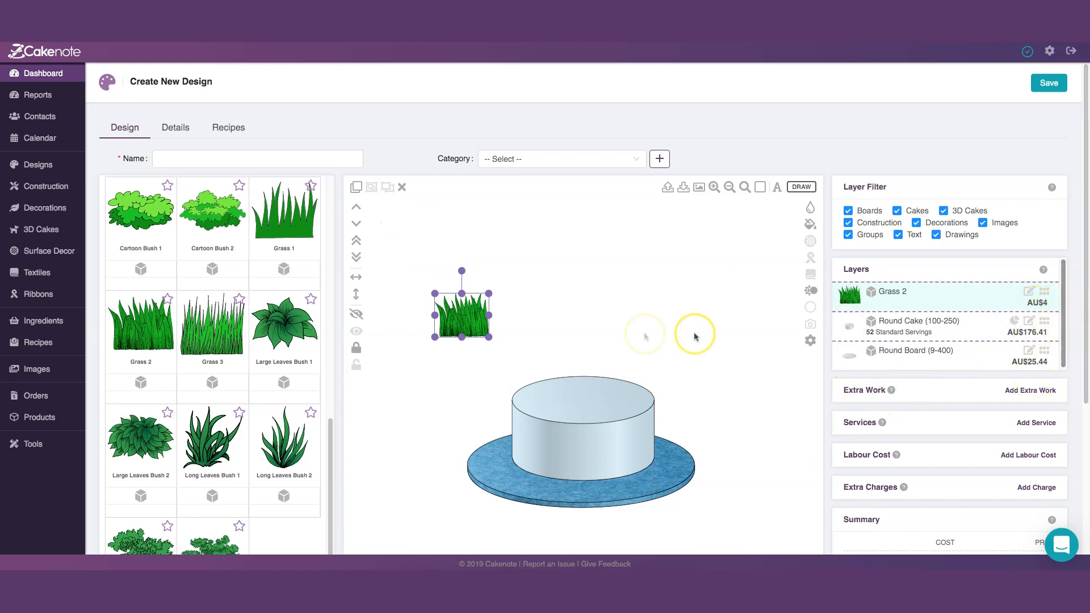
drag(471, 322, 608, 464)
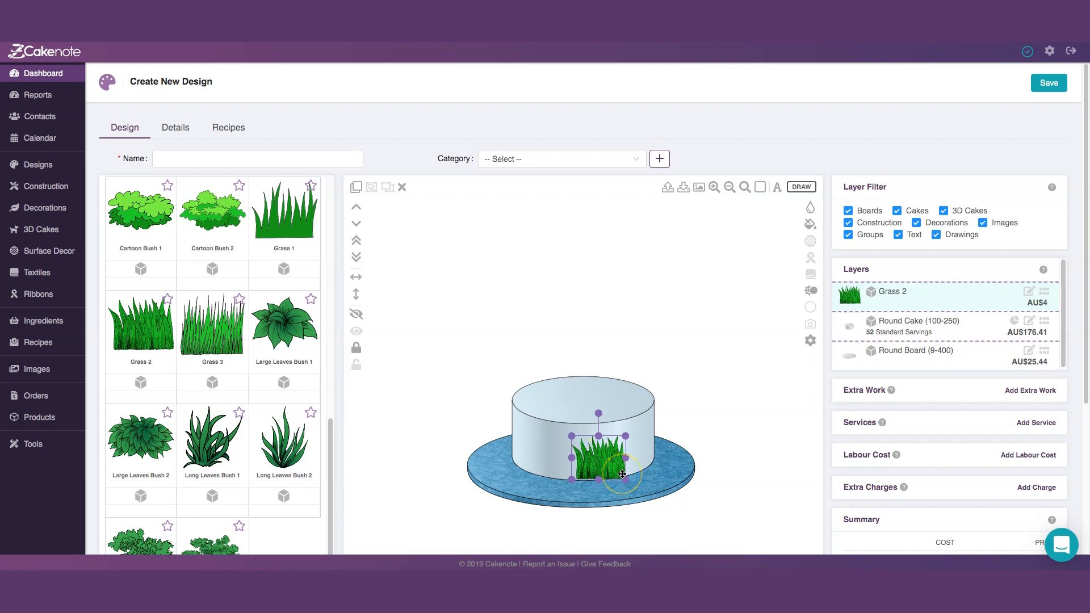
drag(628, 459, 613, 463)
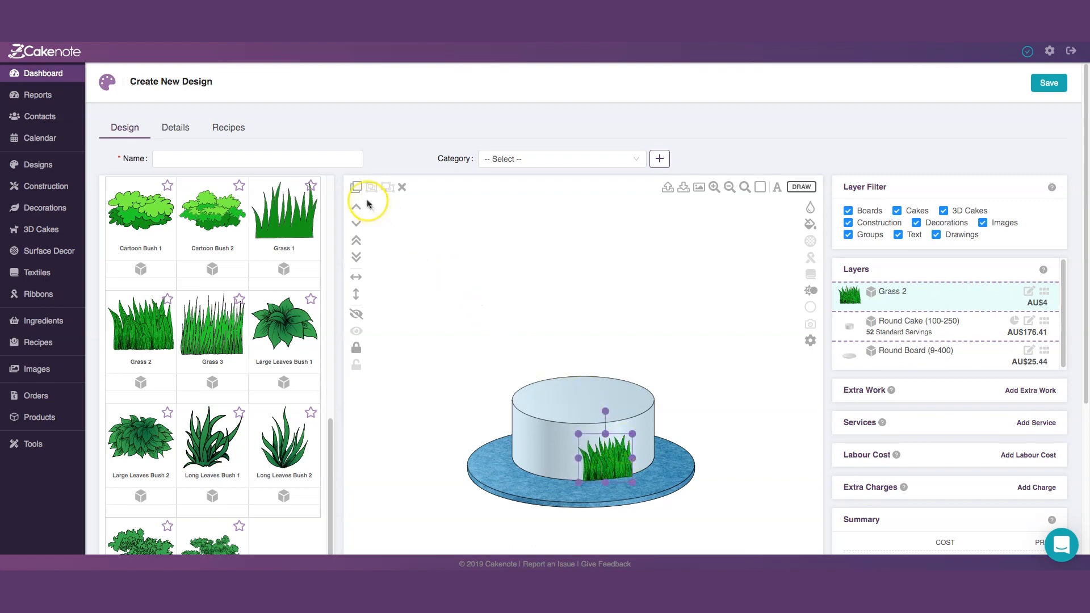
Duplicate the grass, place the copy beside it on the right, and skew and narrow it to follow the cake's curve.
drag(599, 468, 647, 460)
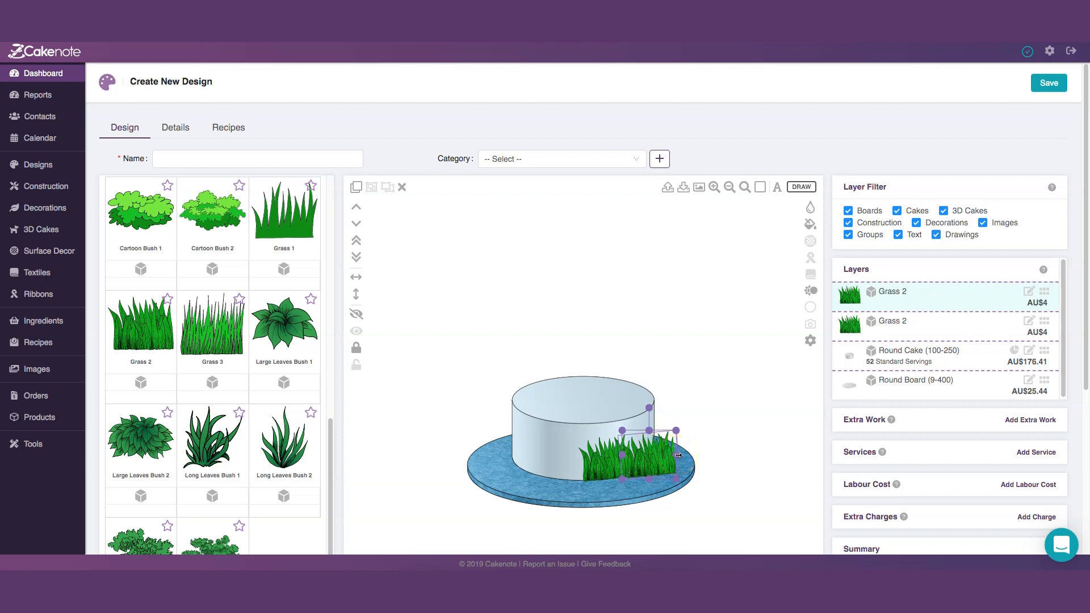
drag(668, 456, 665, 449)
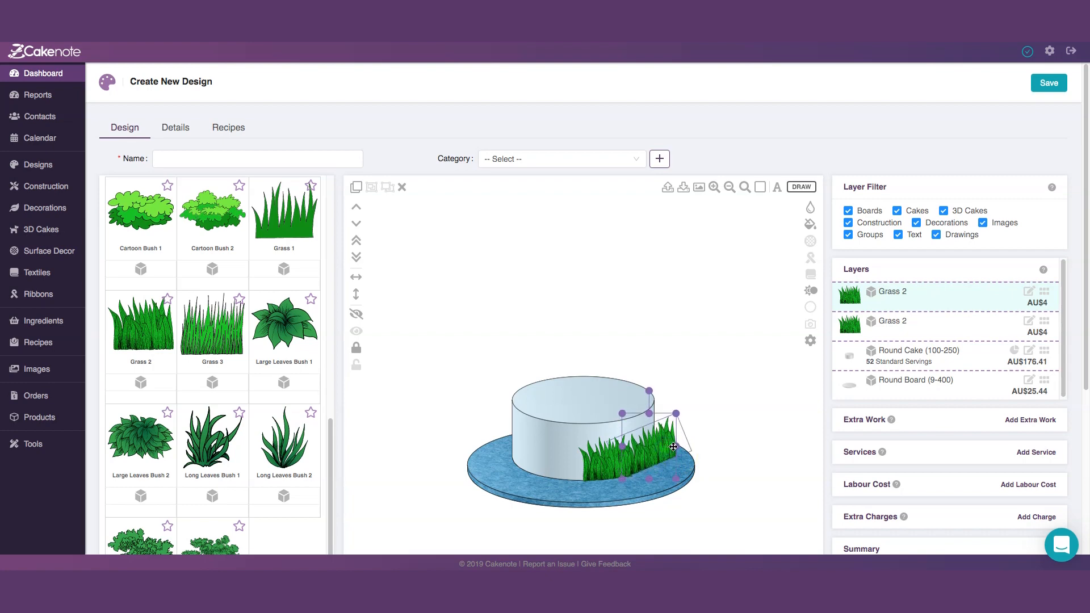
drag(657, 449, 648, 450)
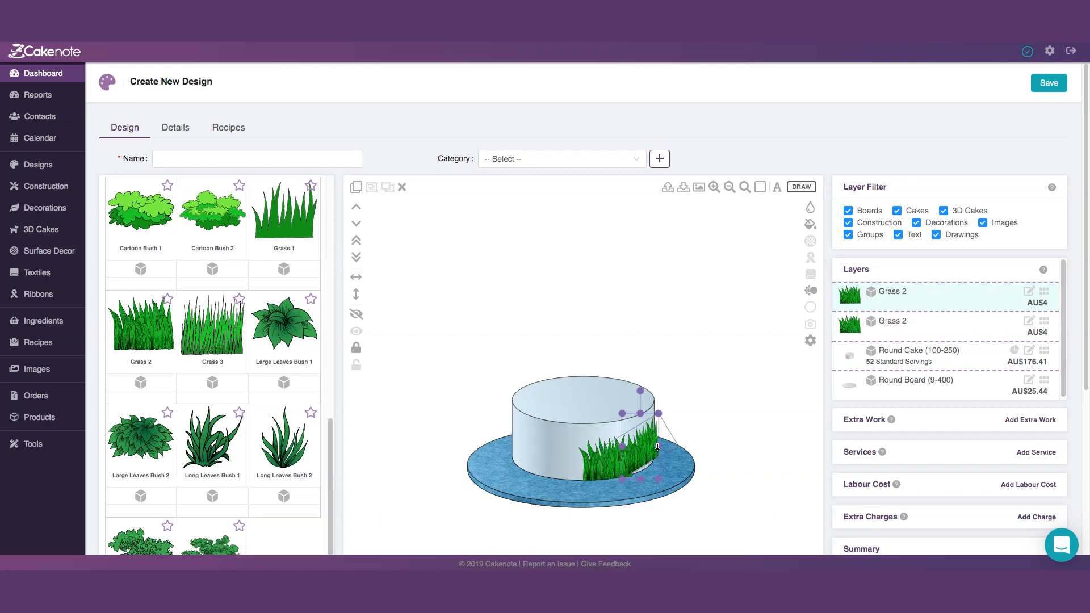
drag(657, 447, 656, 451)
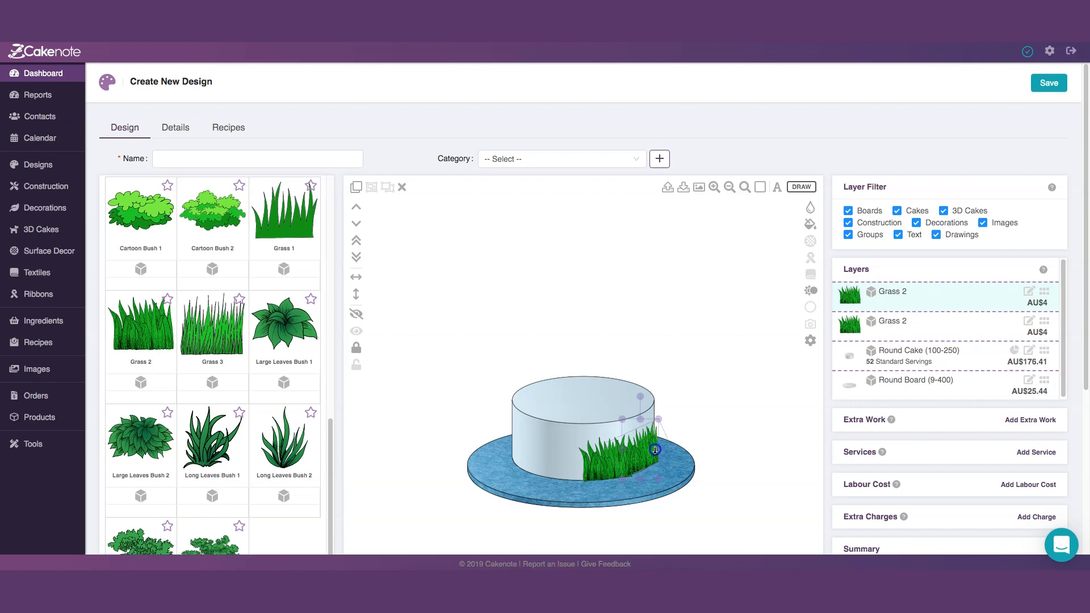
Duplicate both grass pieces together and place the horizontally mirrored copies along the left side of the cake's front base.
shift+click(591, 471)
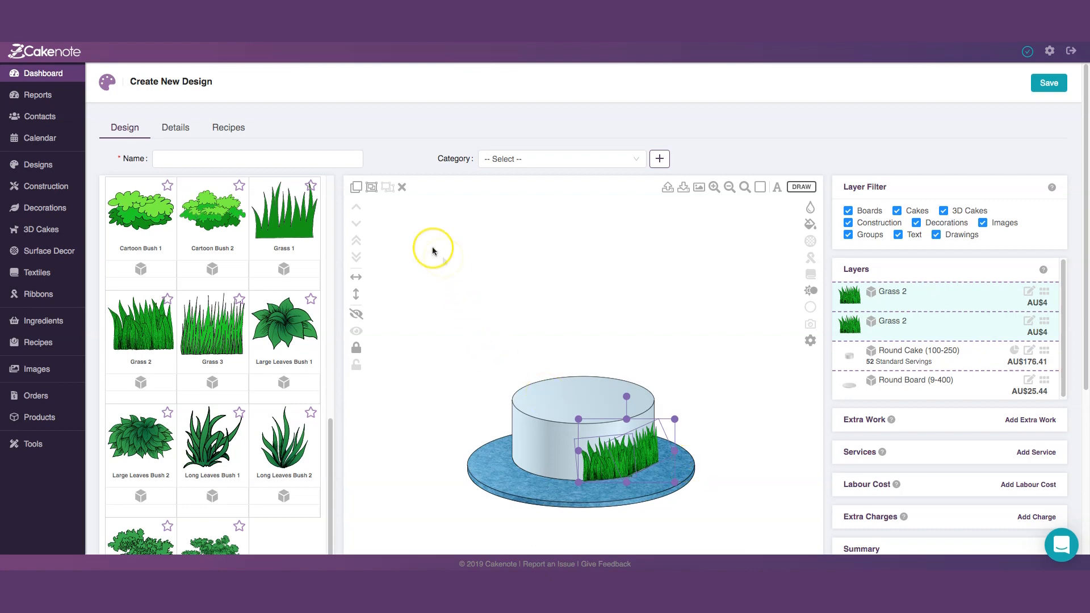
click(357, 188)
drag(640, 469, 530, 467)
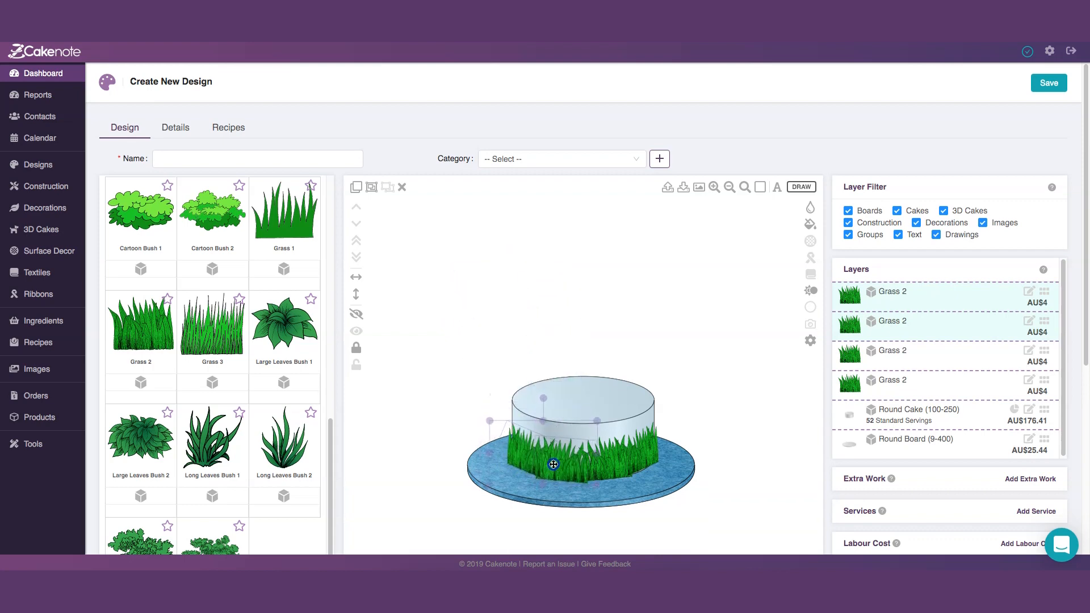
click(493, 459)
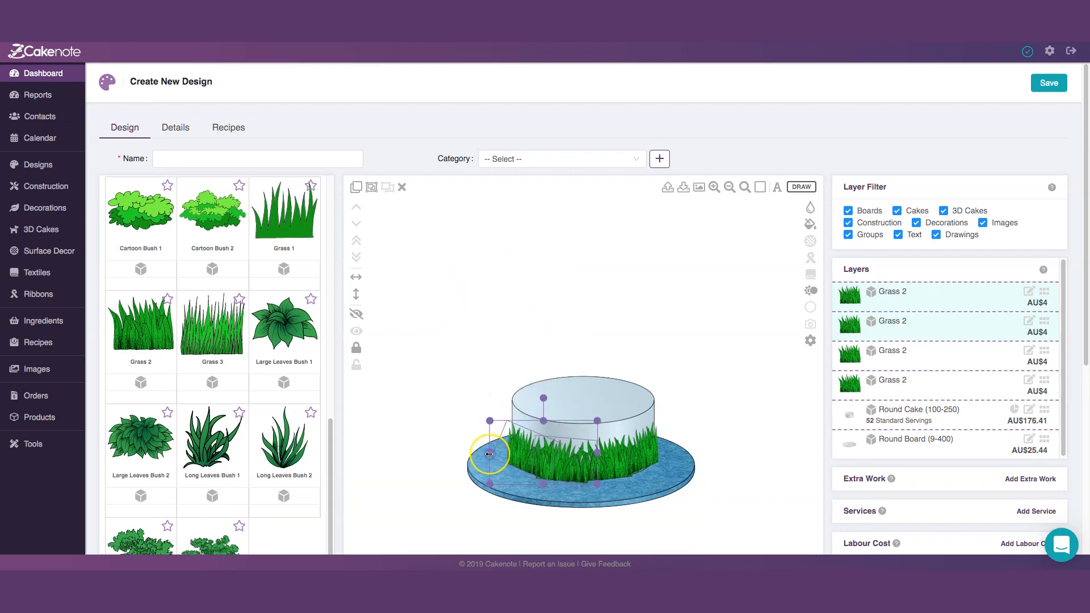
click(535, 335)
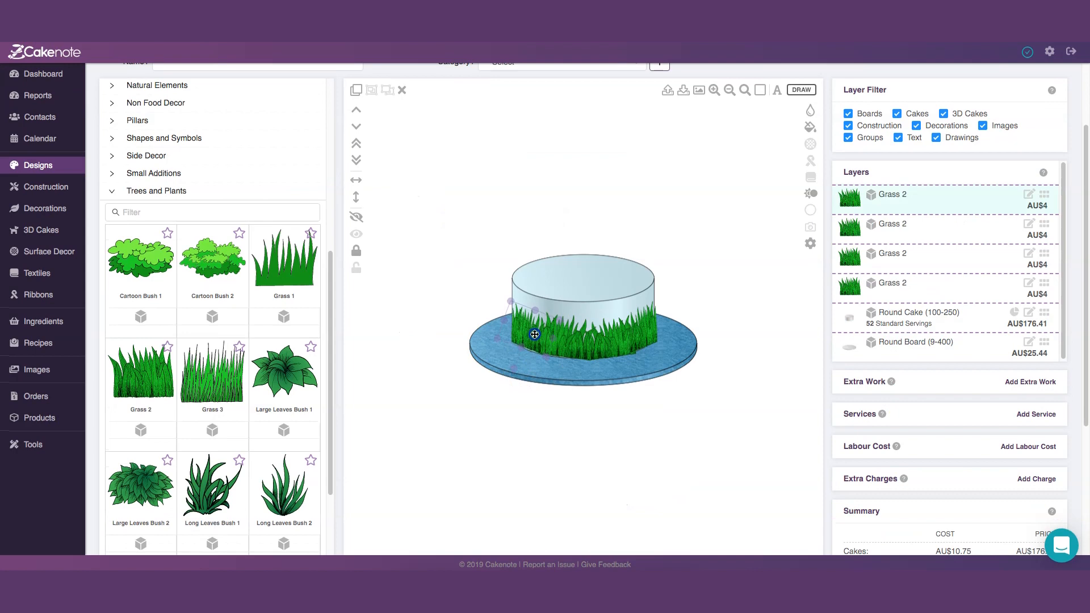
Fine-tune the position of the leftmost grass piece against the cake's front base and check the rightmost piece.
drag(535, 335, 533, 335)
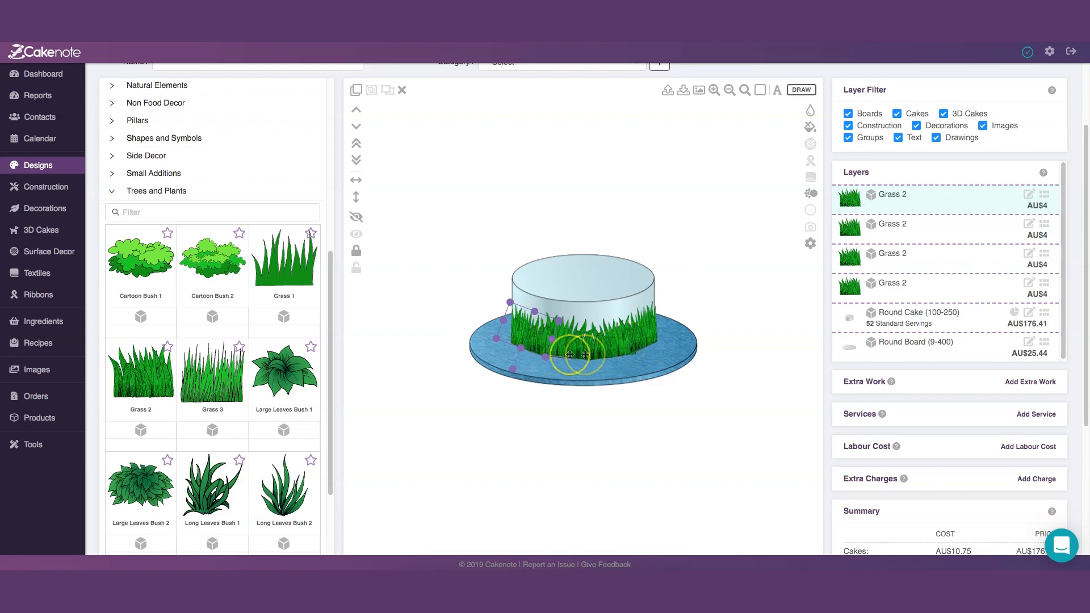
click(646, 331)
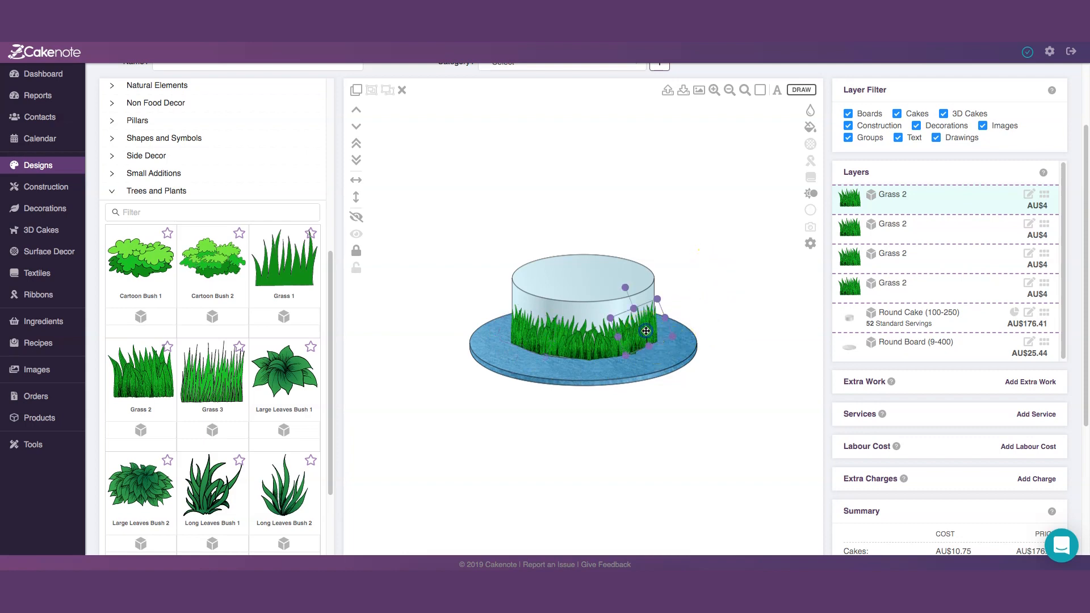
click(637, 219)
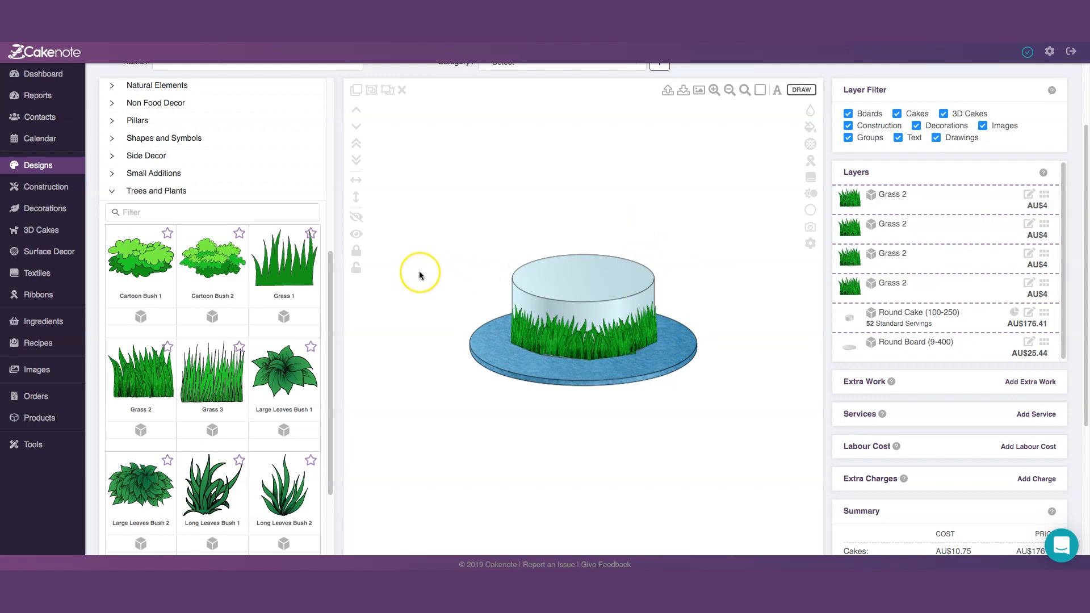
Browse the Animals and Creatures decorations from the first items down to the teddy bear.
scroll(419, 274, up, 1)
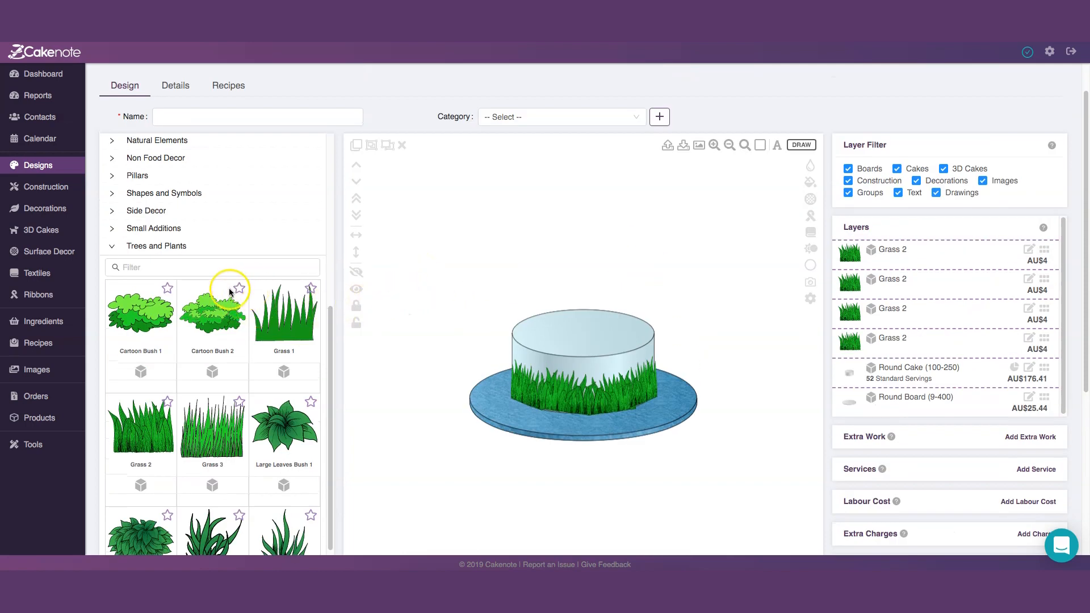
scroll(229, 288, up, 5)
scroll(181, 229, up, 2)
scroll(181, 230, down, 8)
scroll(183, 232, up, 10)
click(152, 263)
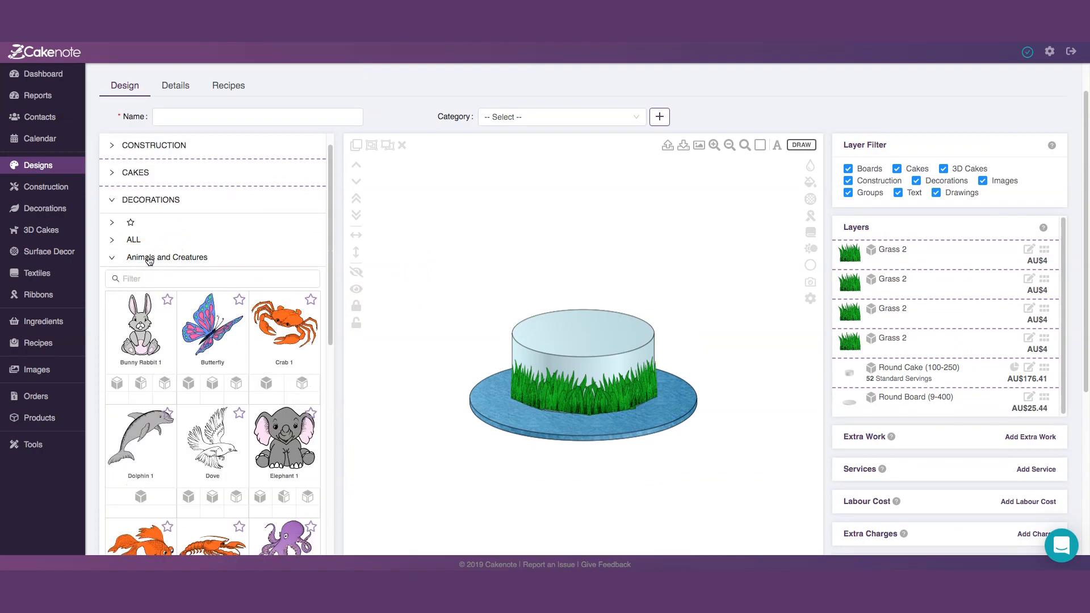
scroll(216, 293, down, 8)
scroll(214, 298, down, 2)
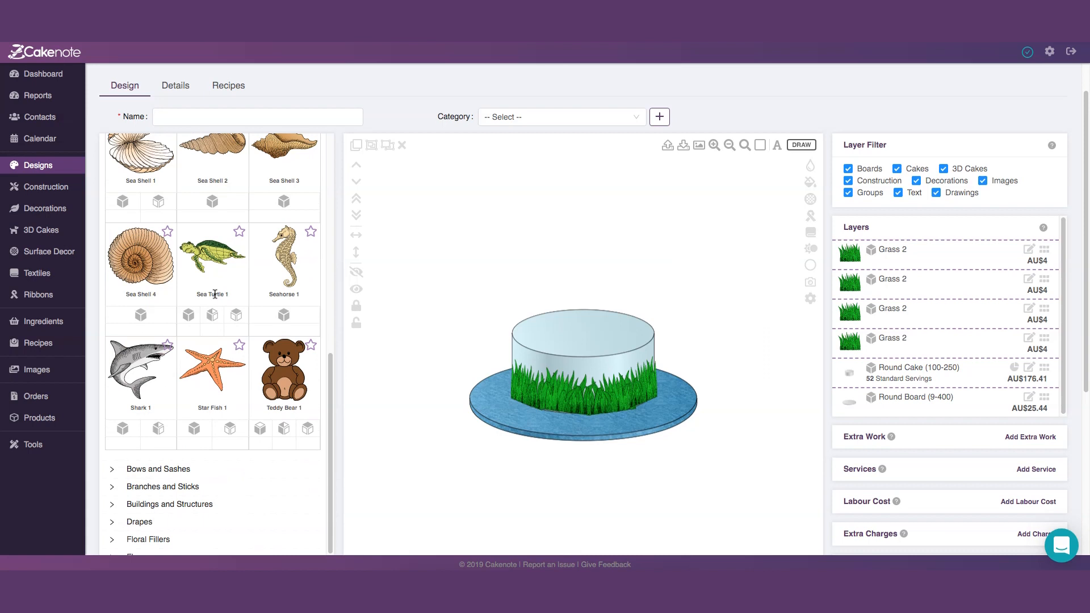
click(285, 400)
scroll(282, 391, up, 5)
scroll(277, 343, up, 1)
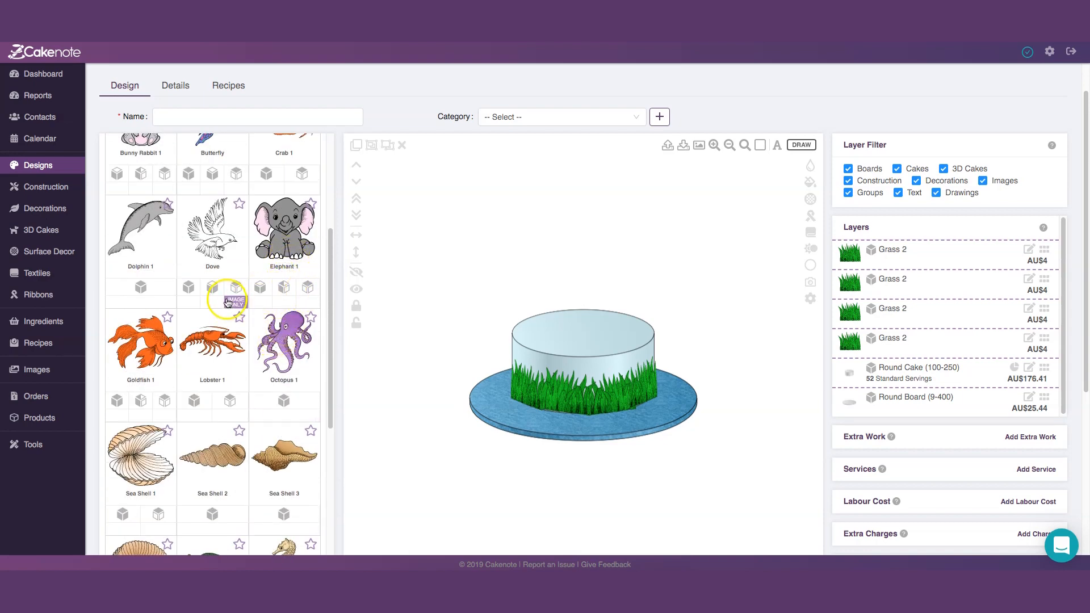
scroll(227, 318, up, 3)
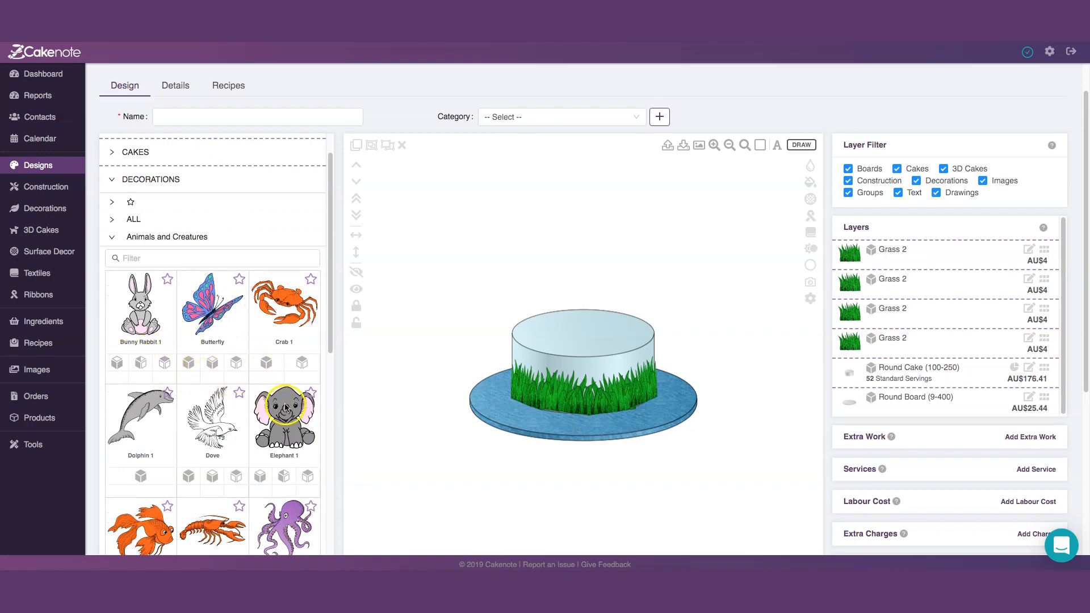
scroll(283, 400, down, 2)
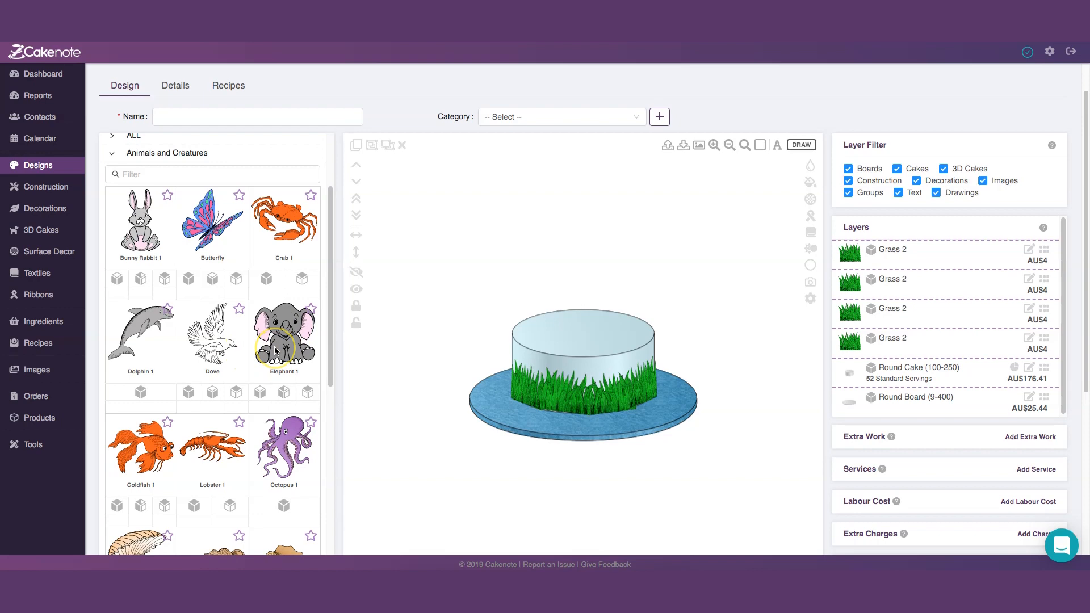
scroll(290, 332, down, 1)
scroll(290, 332, down, 8)
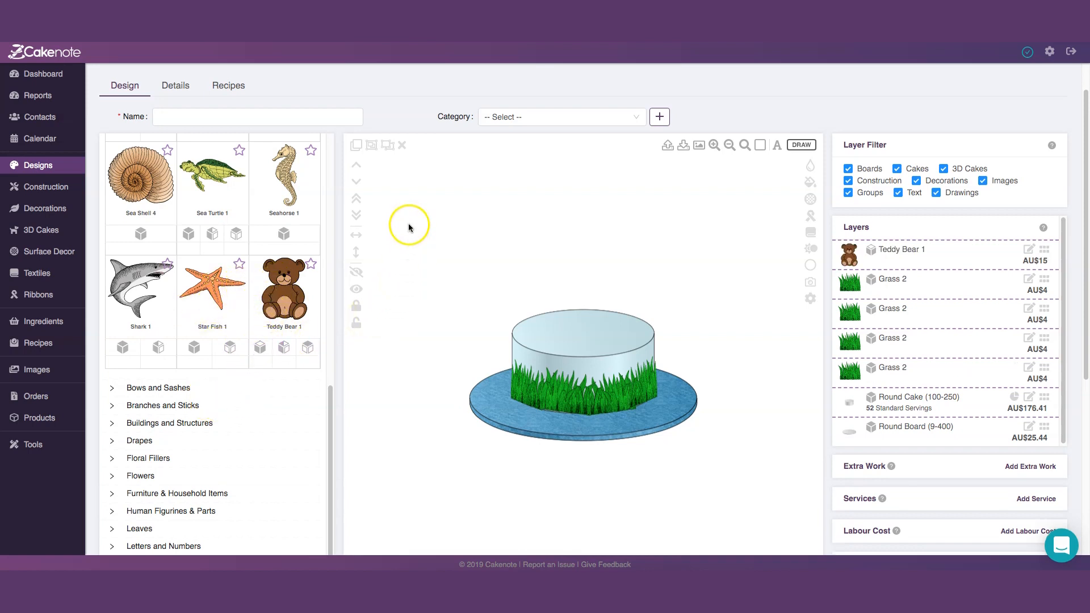
Add Teddy Bear 1 to the design, centre it on top of the cake and enlarge it slightly.
drag(393, 192, 492, 245)
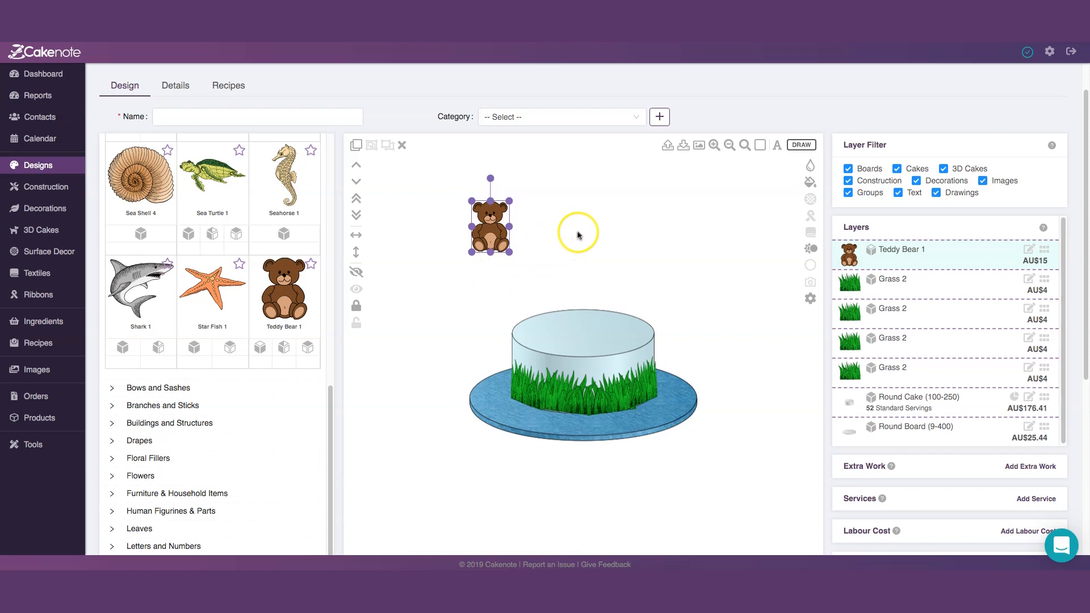
click(494, 236)
drag(493, 235, 629, 264)
drag(604, 300, 597, 302)
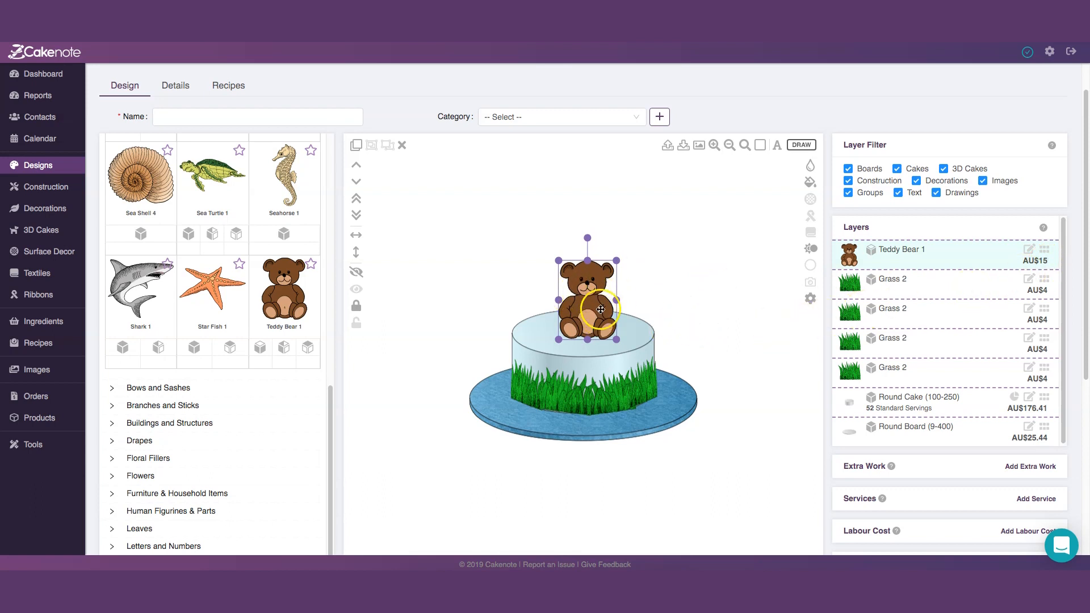
drag(591, 312, 589, 313)
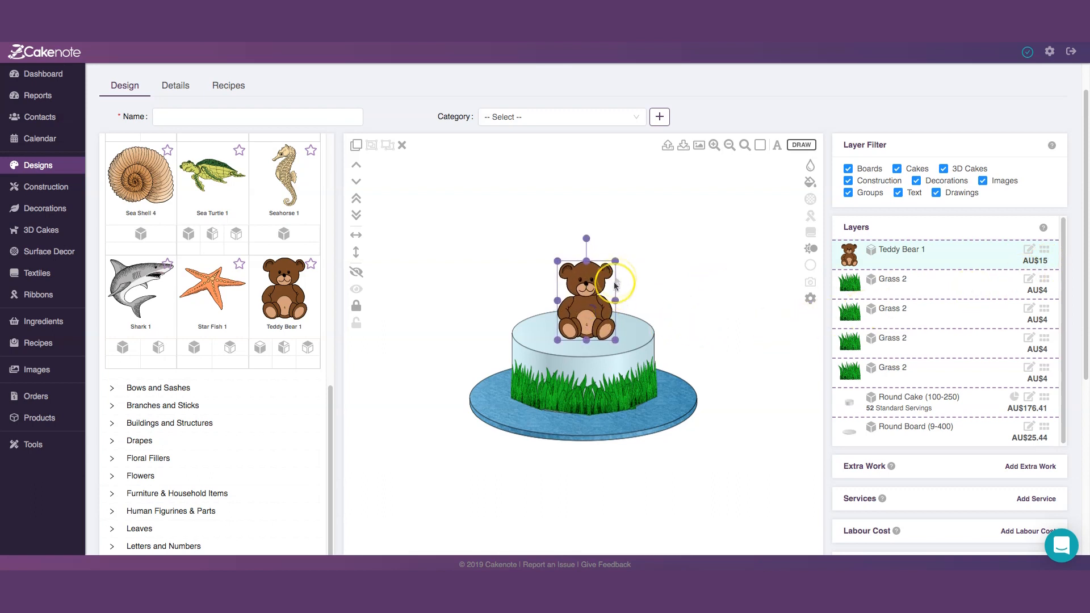
drag(616, 261, 619, 256)
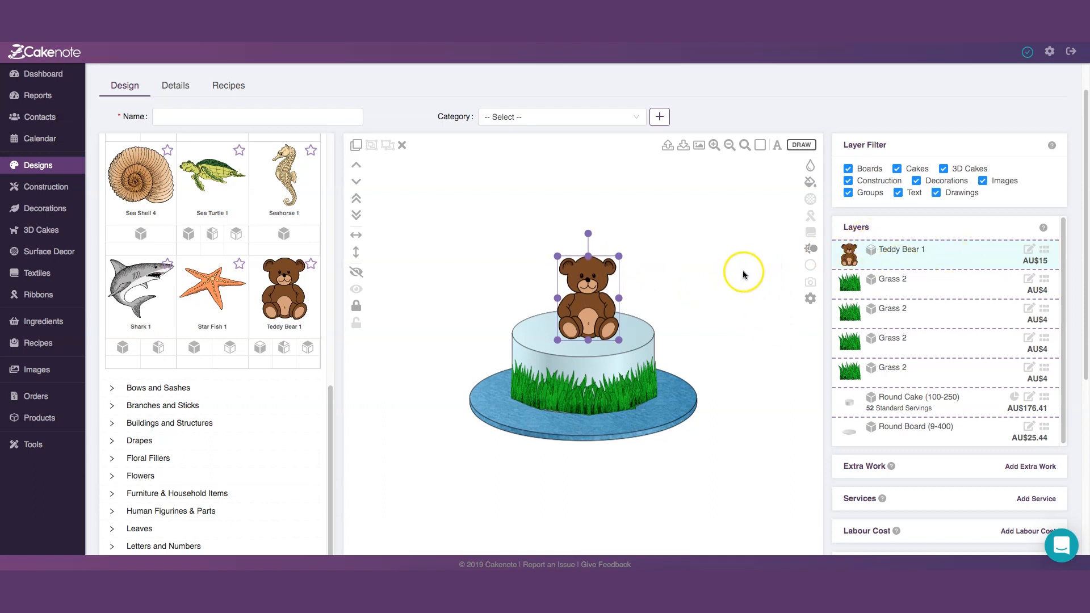
Set the teddy bear layer's price to 25 and nudge the bear slightly left on the cake top.
click(1029, 251)
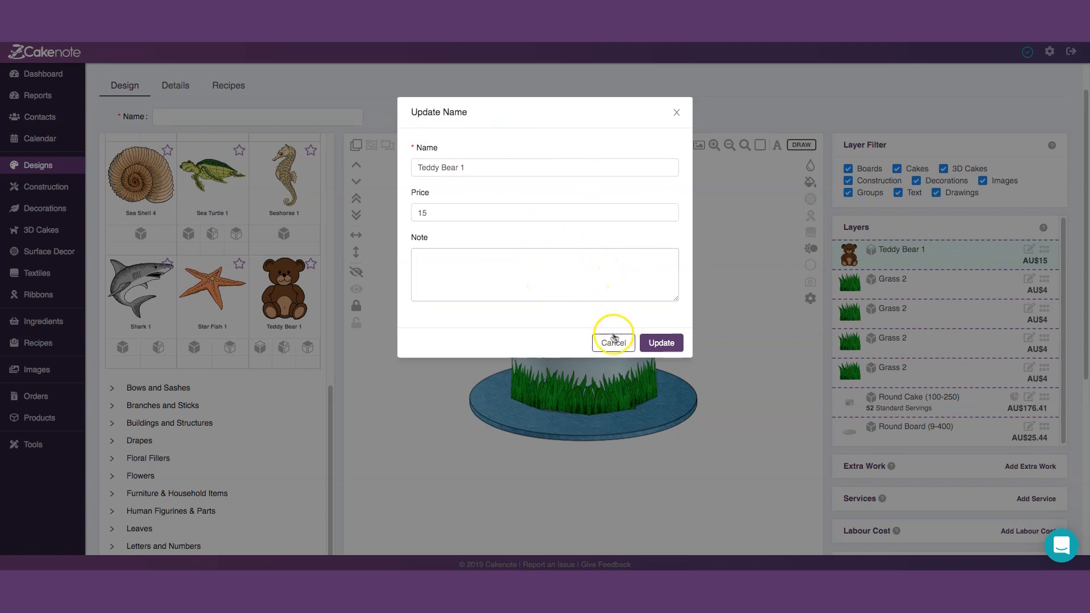
click(433, 214)
drag(434, 214, 418, 212)
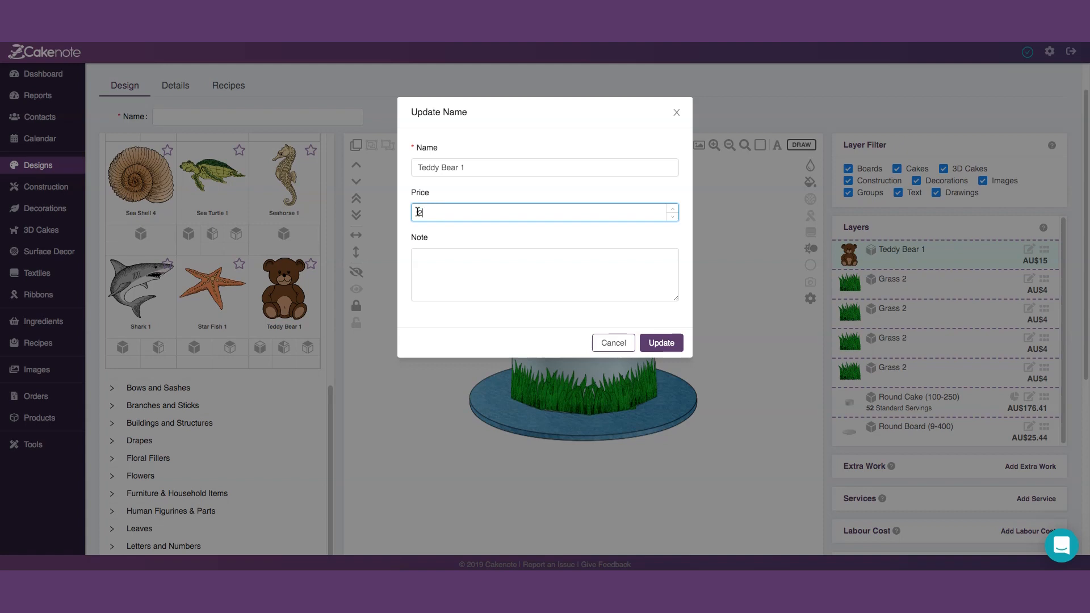
text(25)
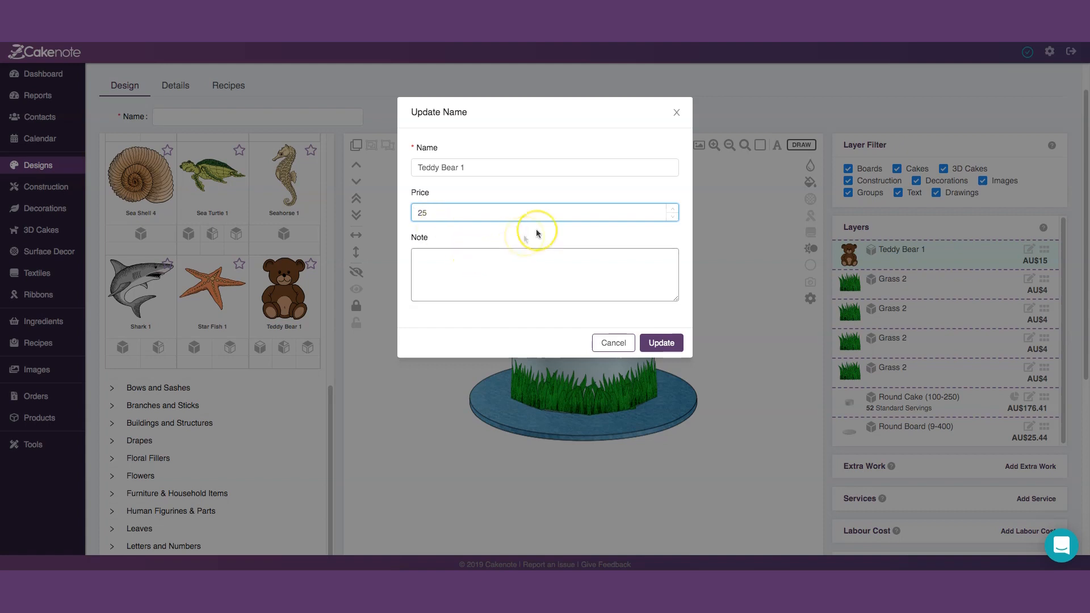
click(663, 344)
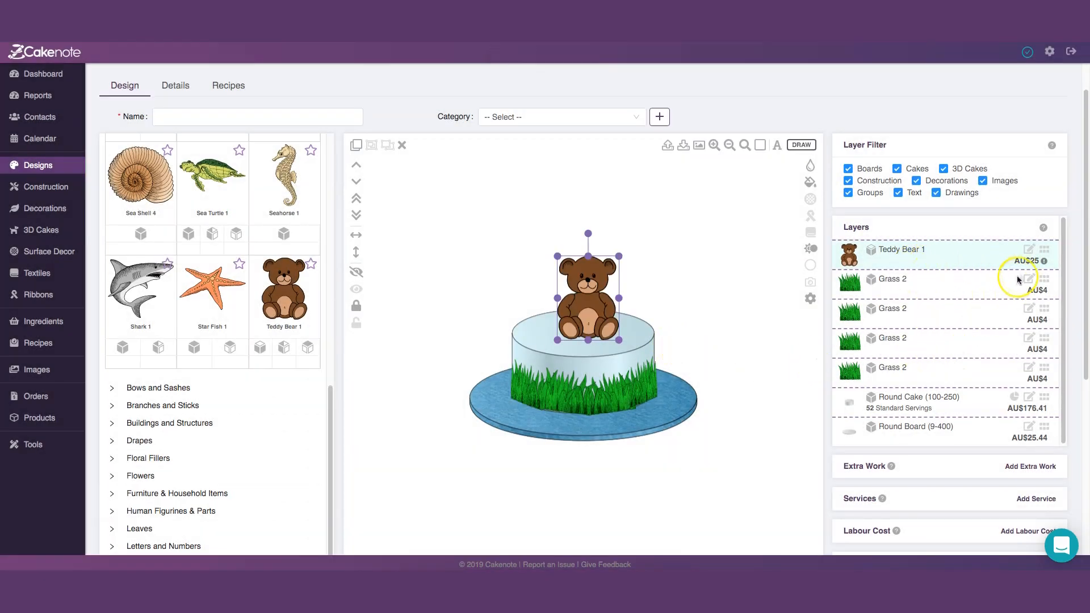
click(1046, 262)
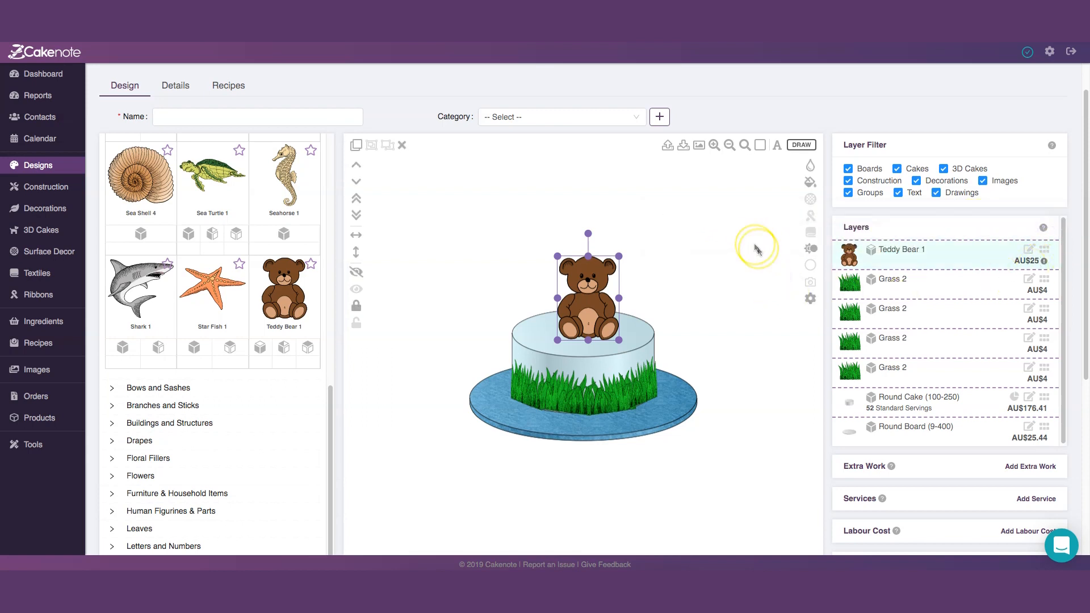
click(729, 248)
drag(594, 304, 595, 302)
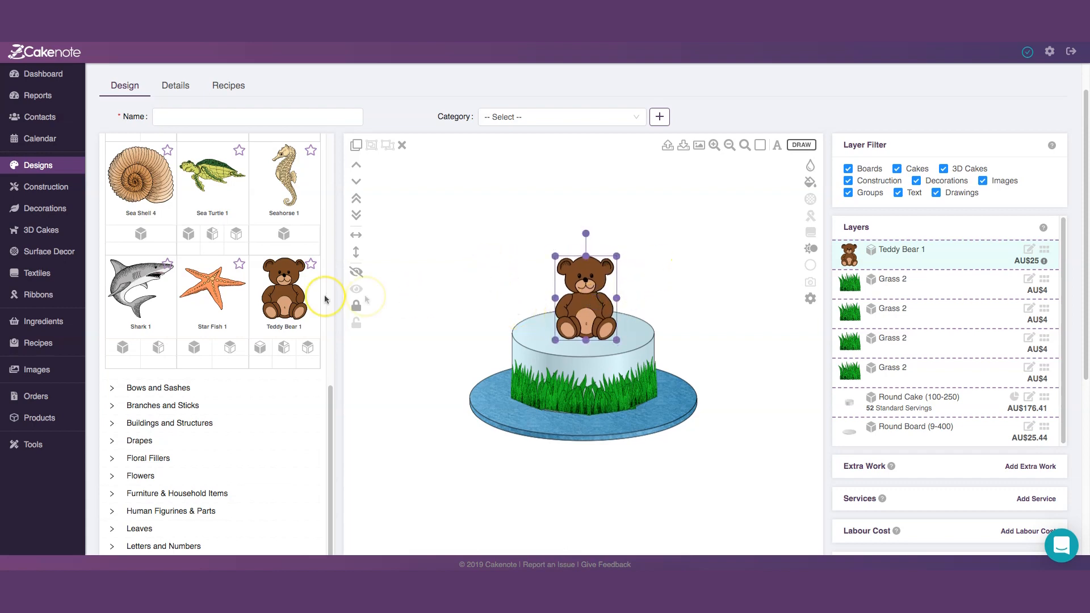
Add Round Board (1-150) from the round construction boards and place it in the empty space beside the teddy bear.
scroll(255, 326, up, 10)
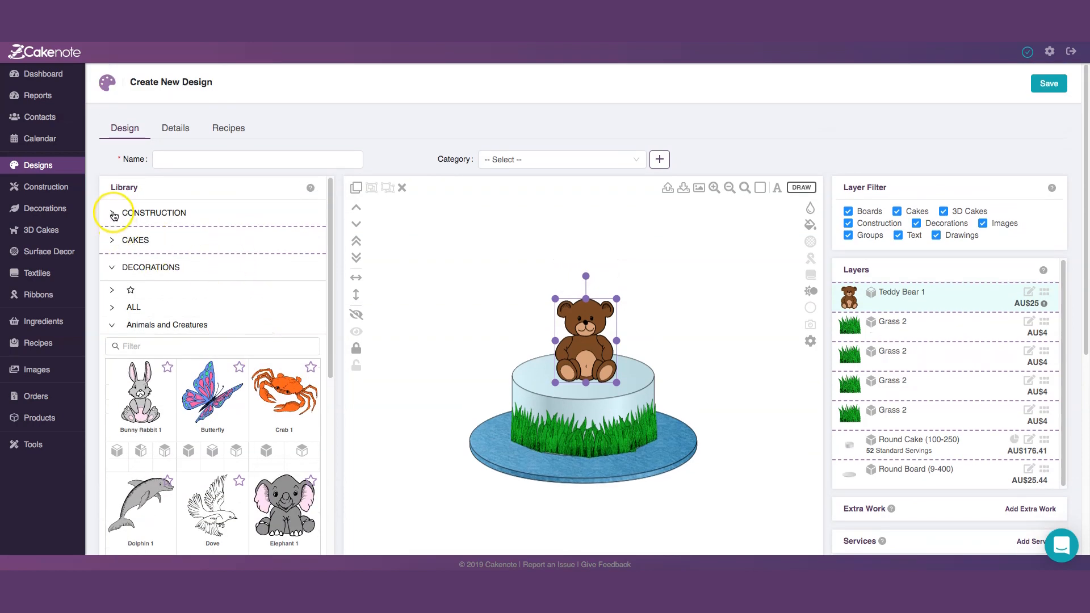
click(113, 213)
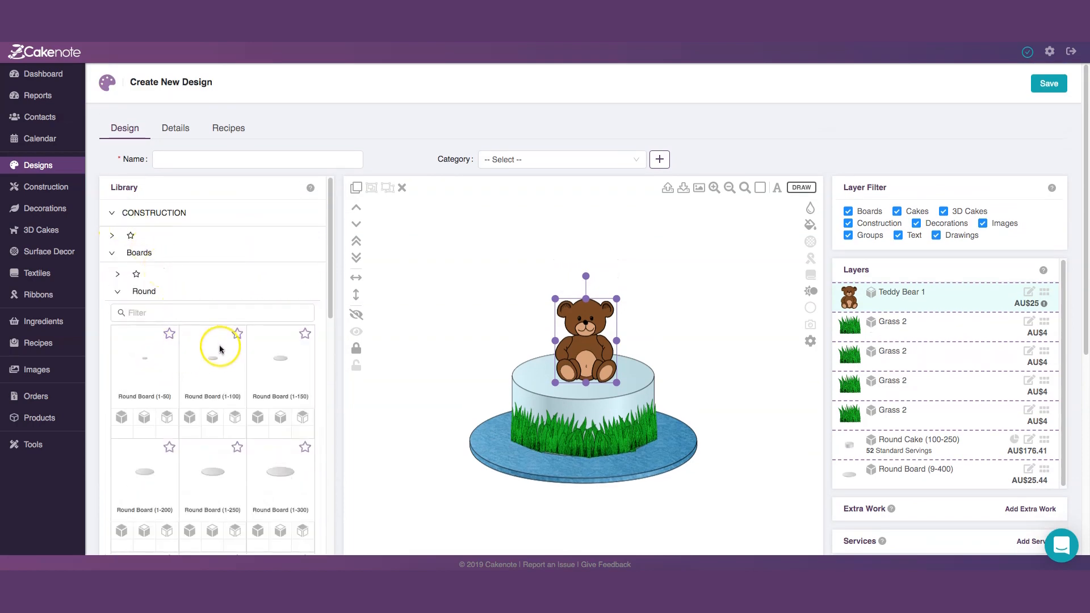
scroll(219, 349, down, 1)
scroll(235, 379, down, 1)
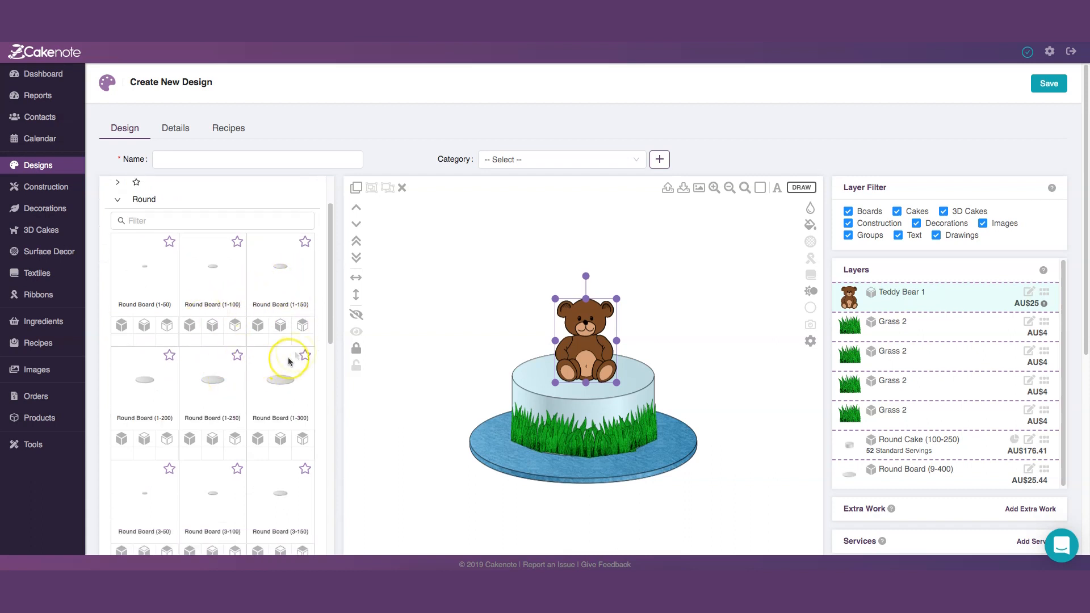
click(258, 328)
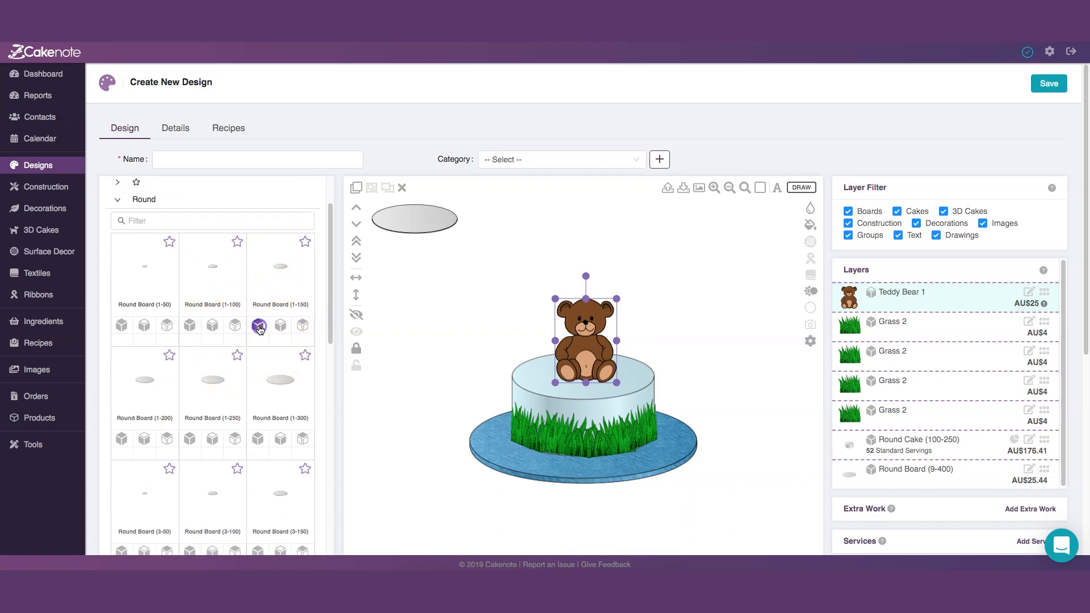
drag(412, 228, 485, 327)
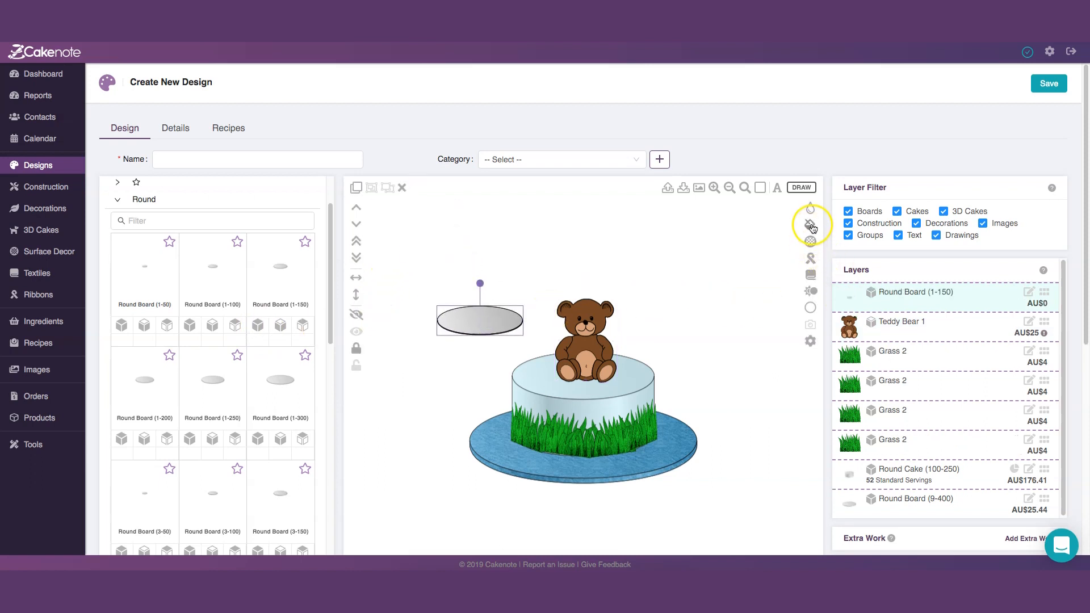
Fill the small Round Board (1-150) with a flat medium green.
click(811, 225)
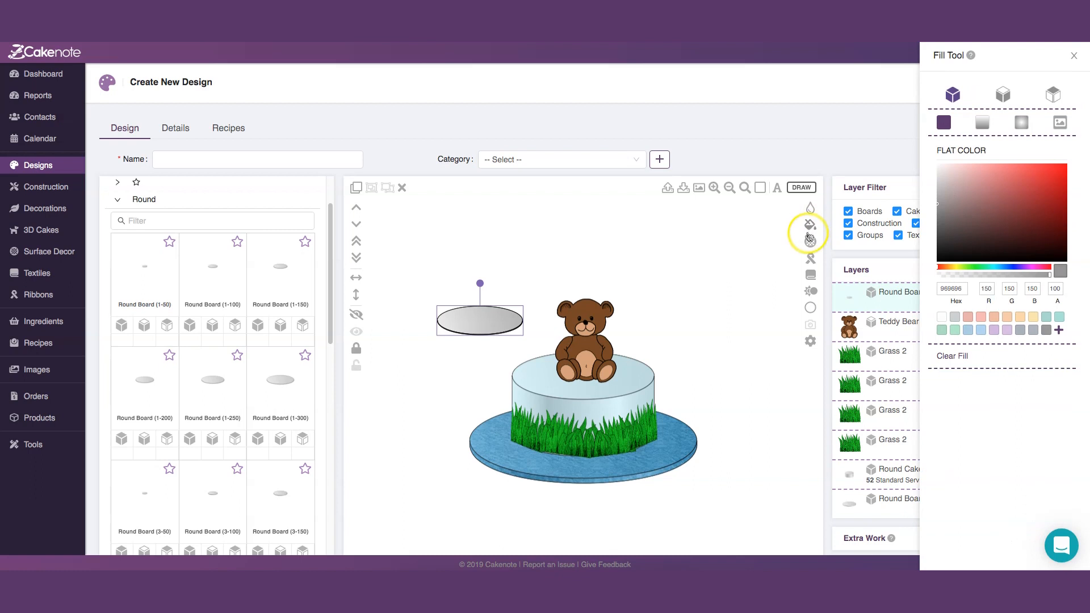
click(708, 315)
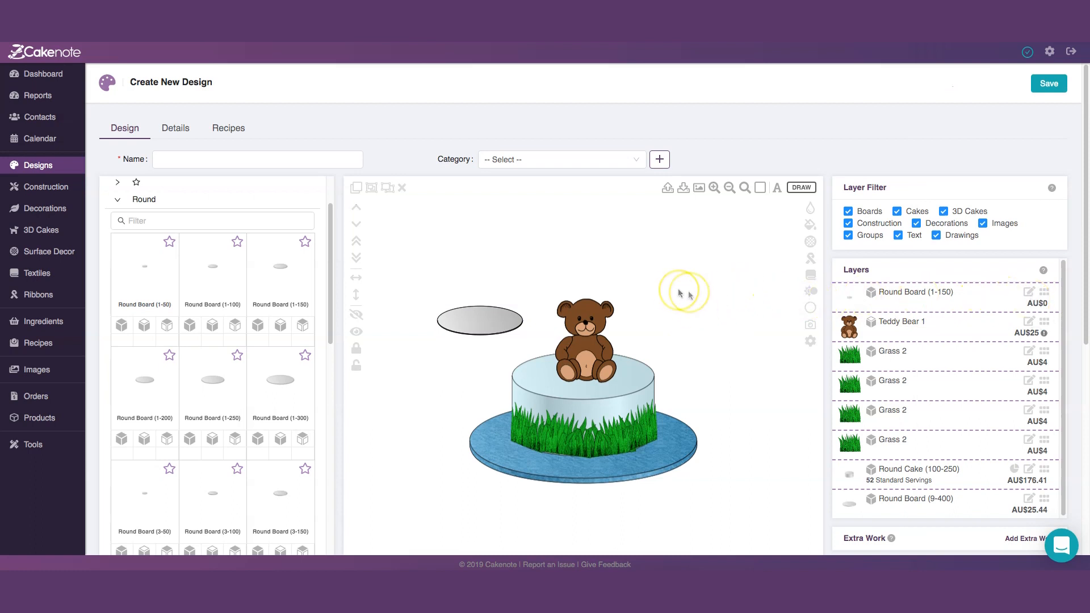
click(494, 319)
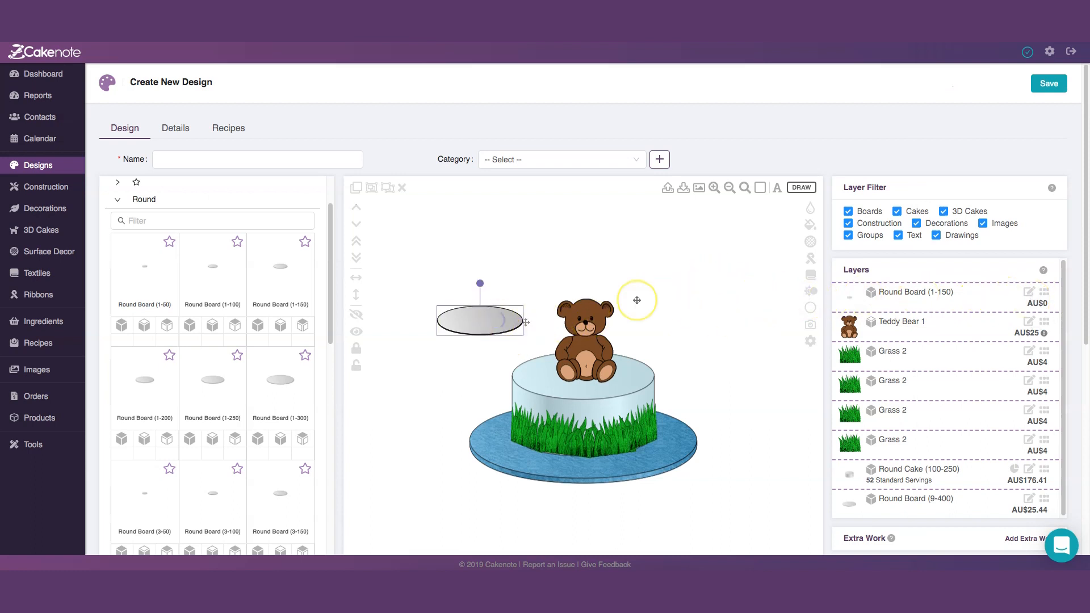
click(807, 224)
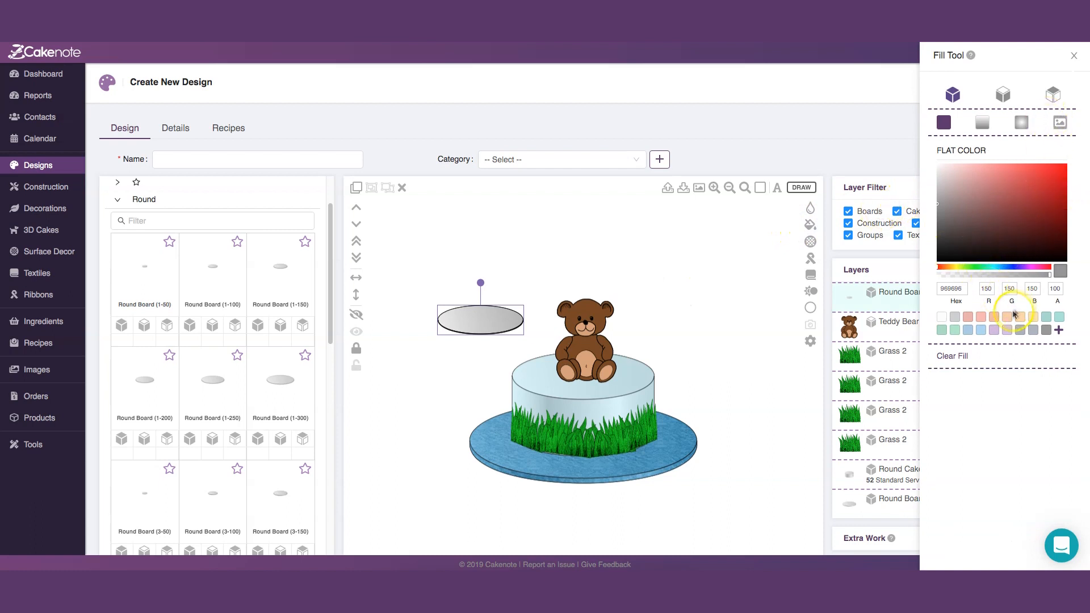
click(990, 267)
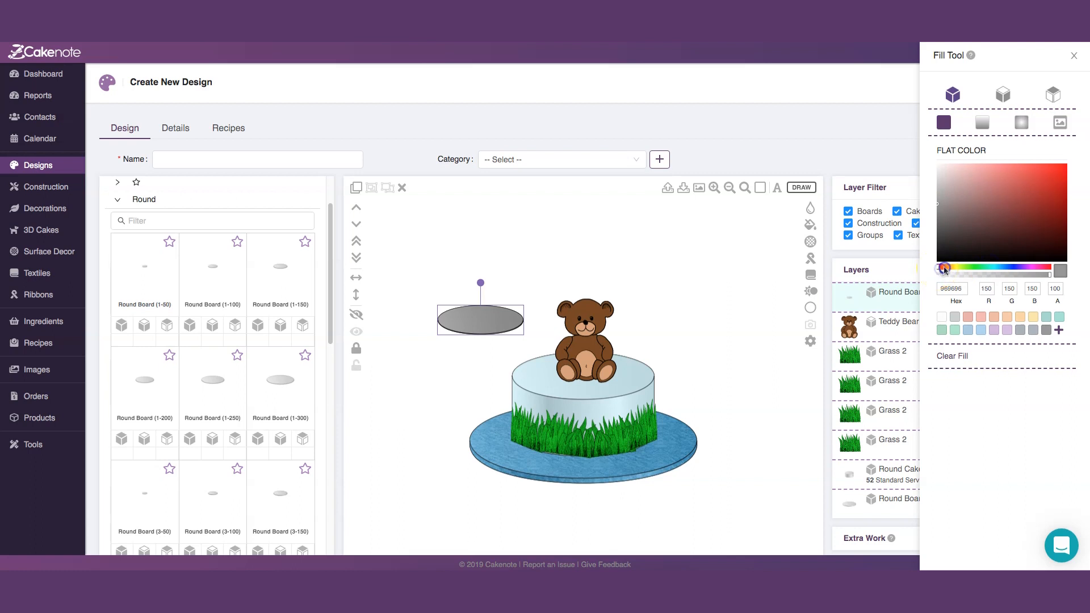
drag(940, 269, 972, 268)
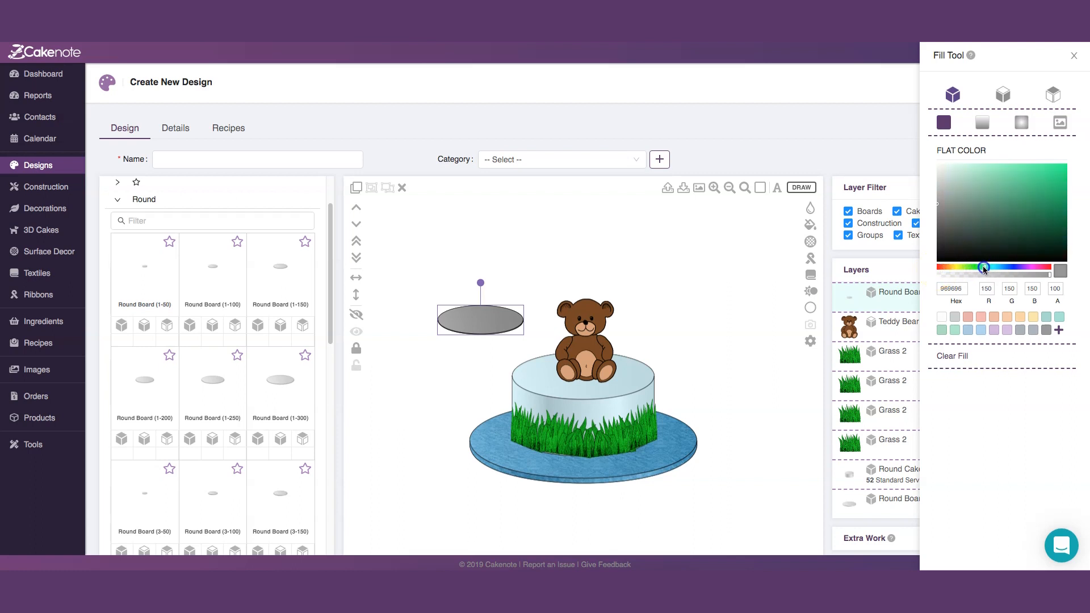
click(1016, 200)
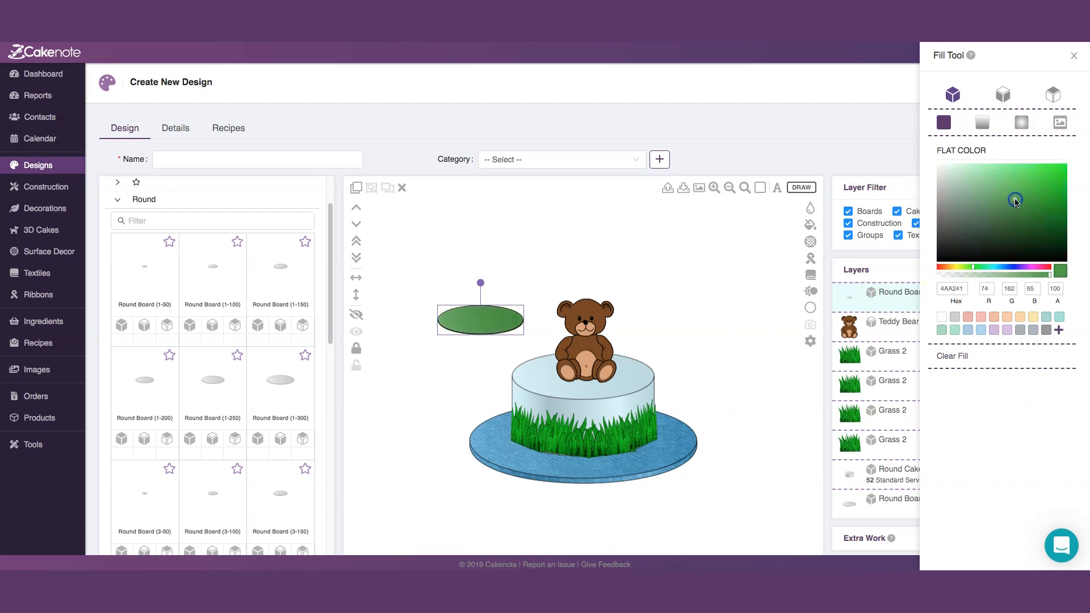
click(1038, 191)
click(1017, 193)
Centre the green board on top of the cake and move its layer directly beneath the teddy bear.
drag(498, 313, 597, 375)
click(732, 358)
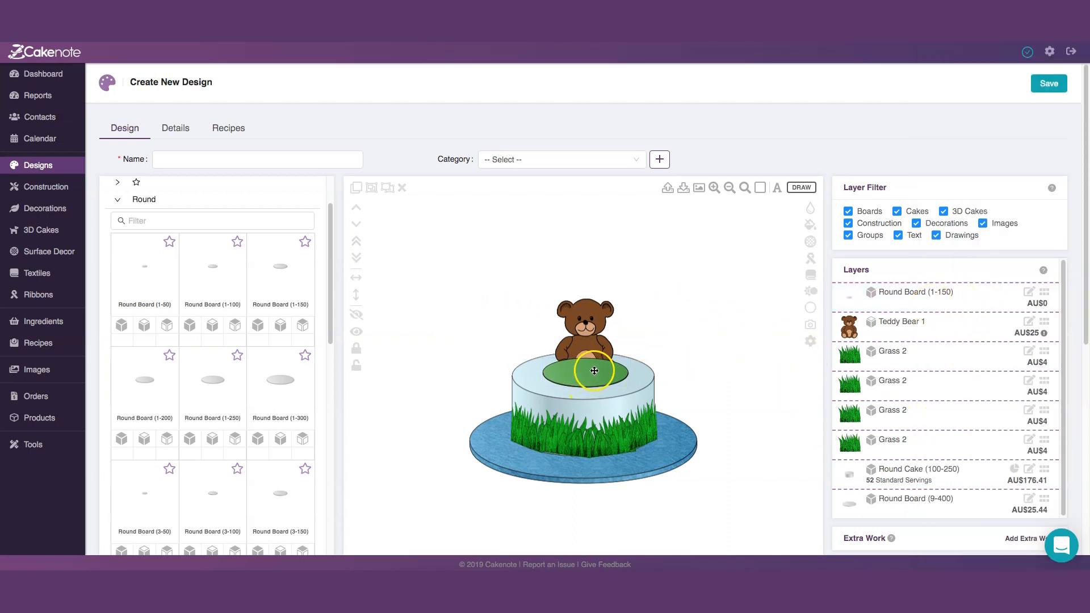
drag(1045, 292, 1043, 322)
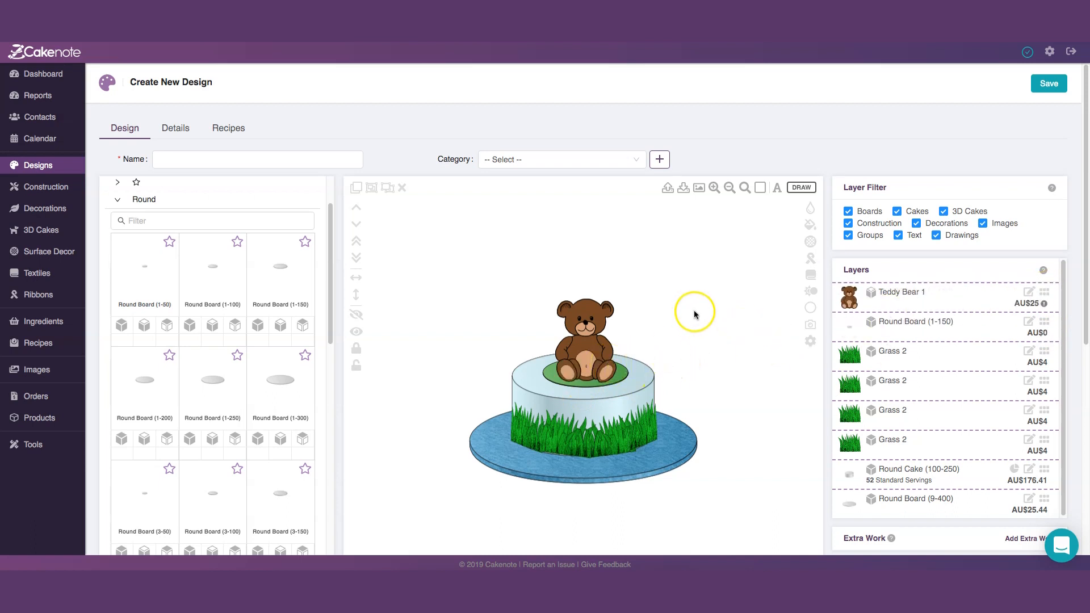
click(618, 398)
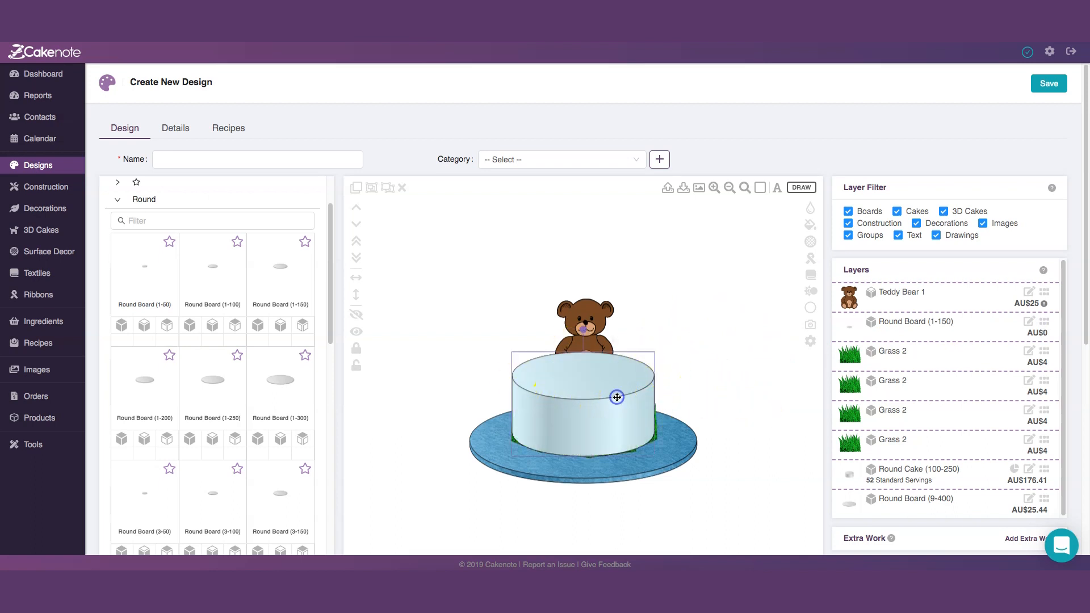
Set the round cake's stroke colour to a light blue (A3D4DE) instead of grey.
click(811, 308)
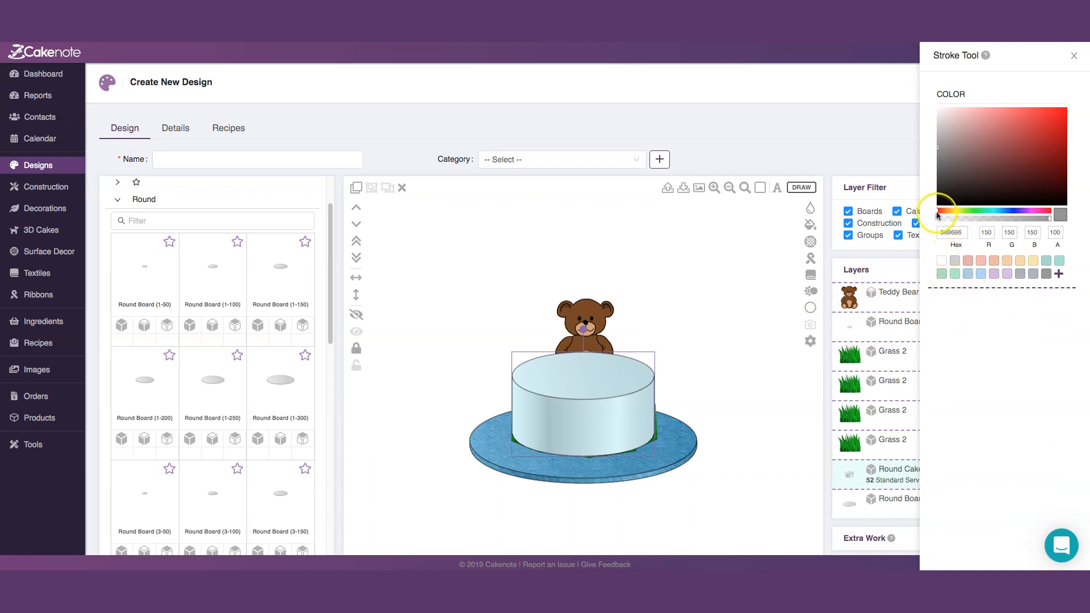
drag(939, 214, 960, 115)
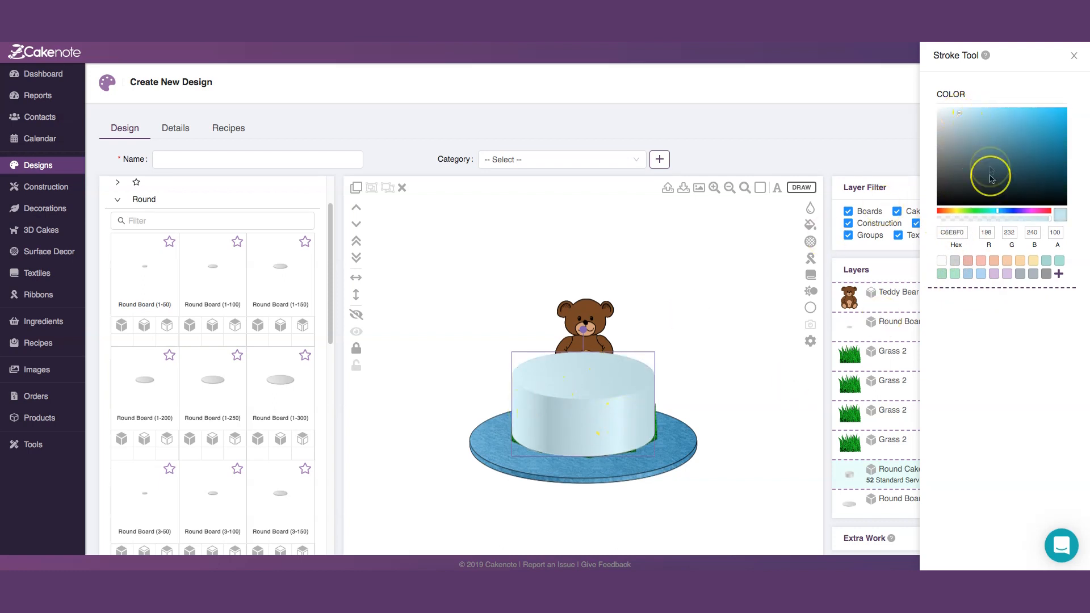
click(982, 136)
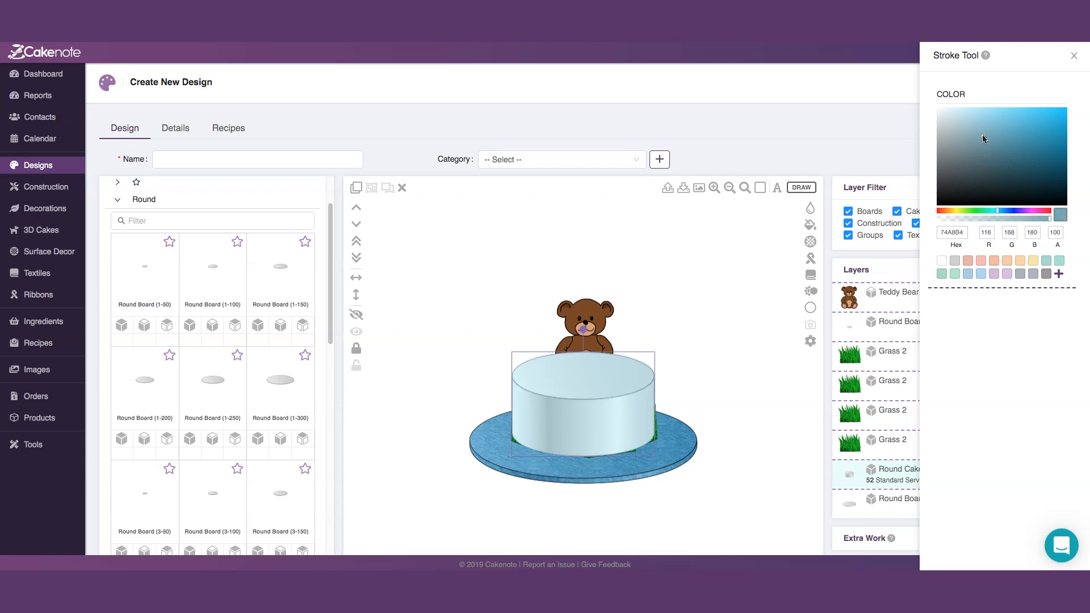
drag(982, 129, 973, 121)
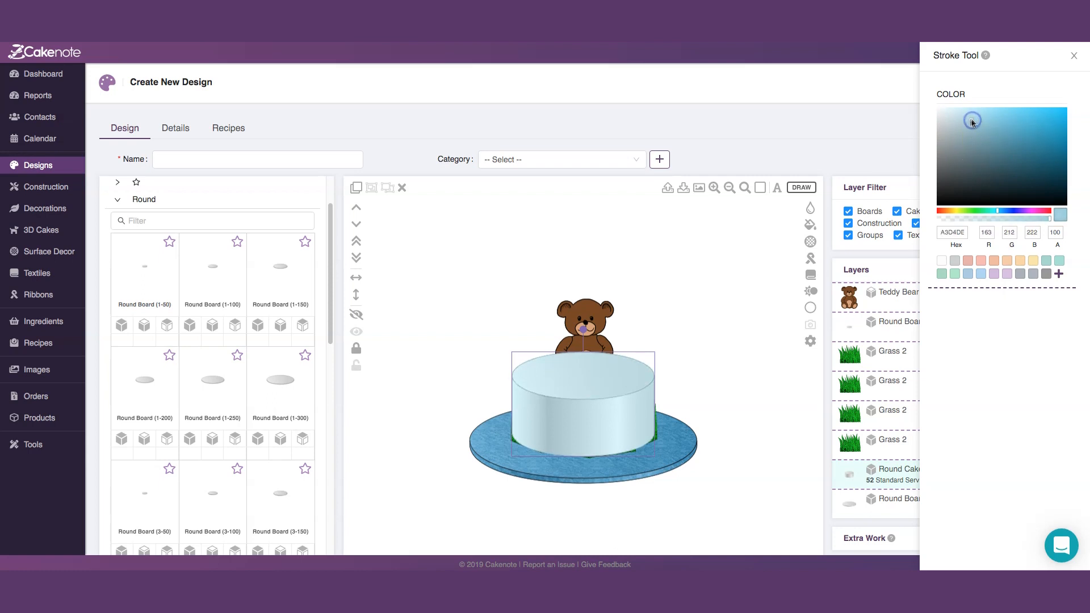
click(743, 300)
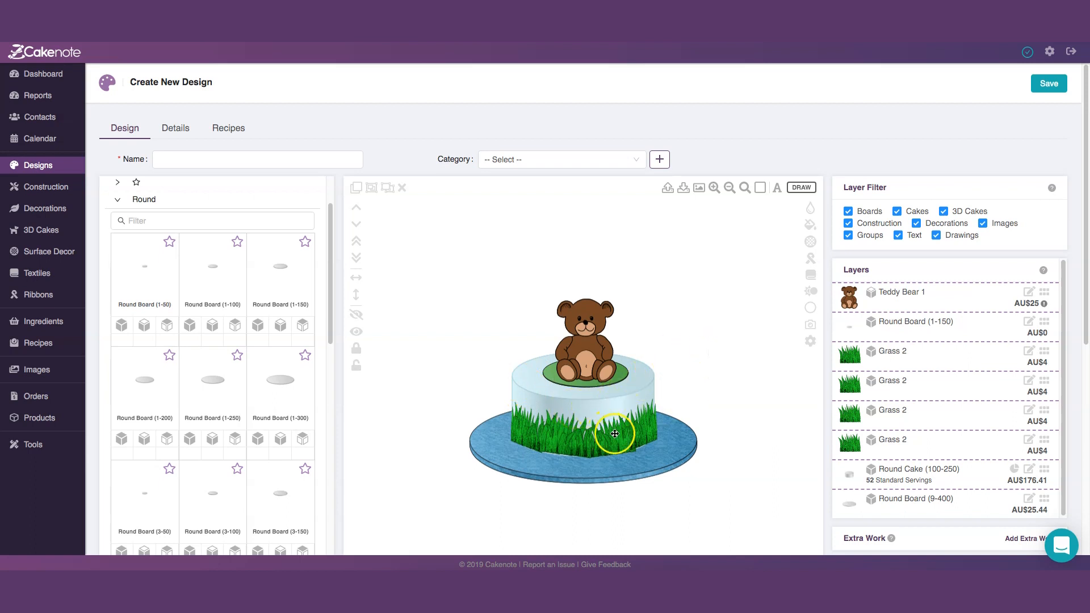
click(571, 442)
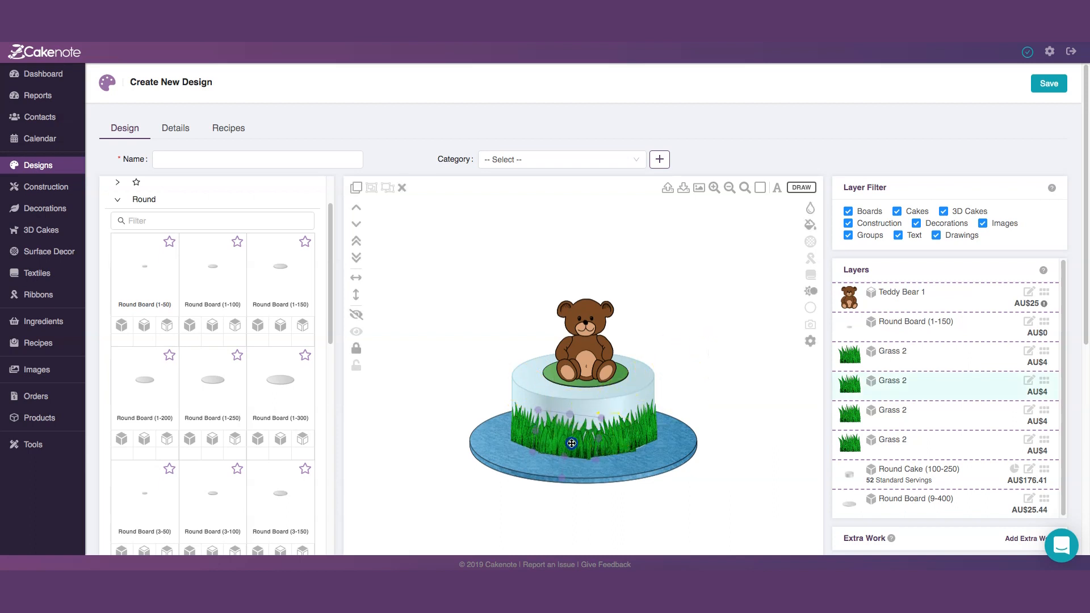
click(624, 445)
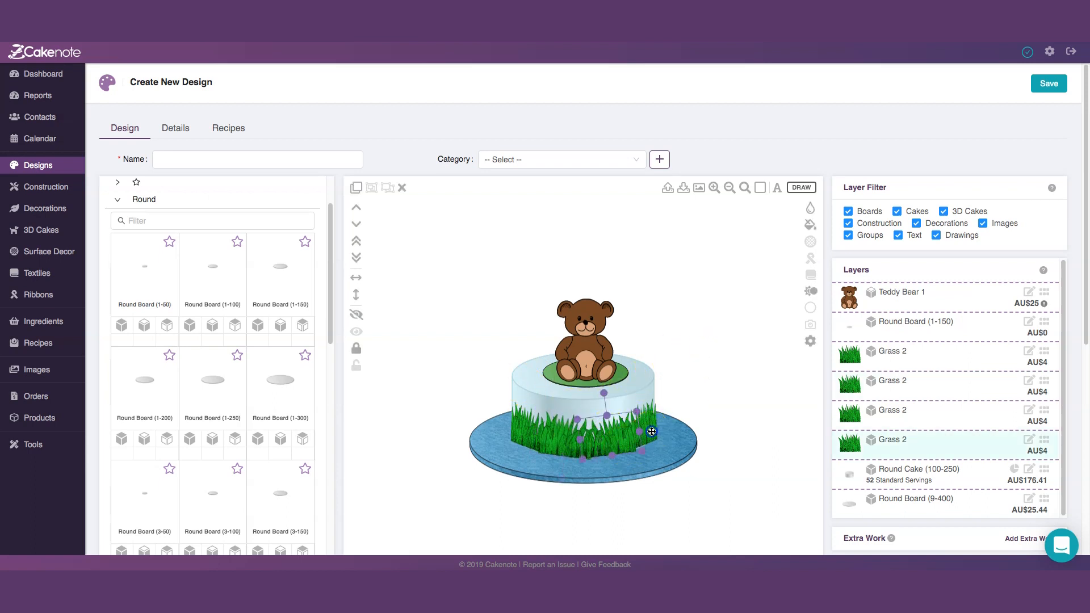
click(703, 345)
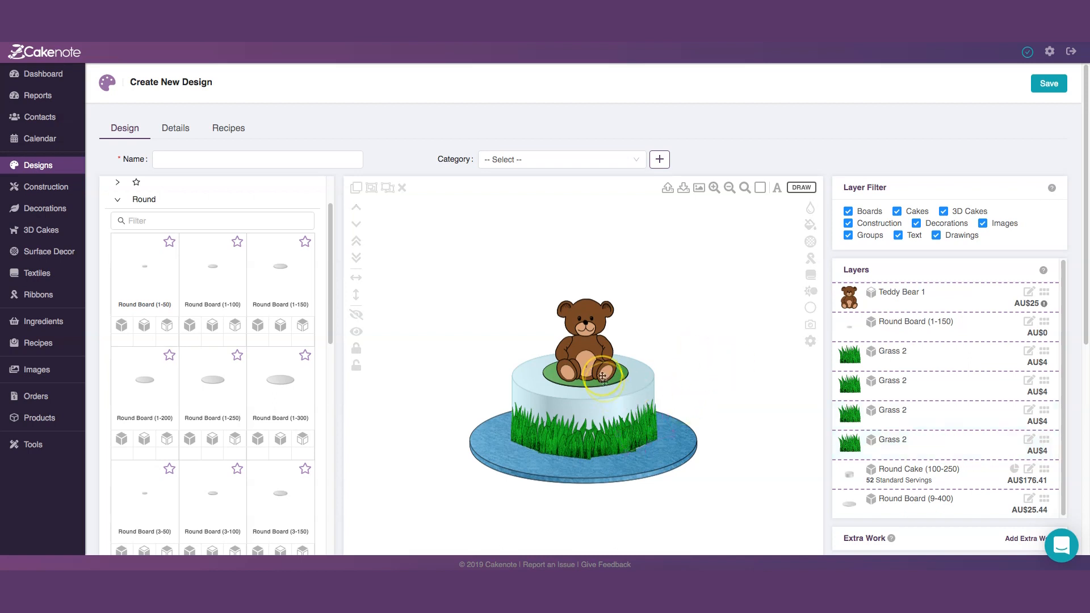
Enlarge the teddy bear slightly and recentre it on the green disc.
click(592, 349)
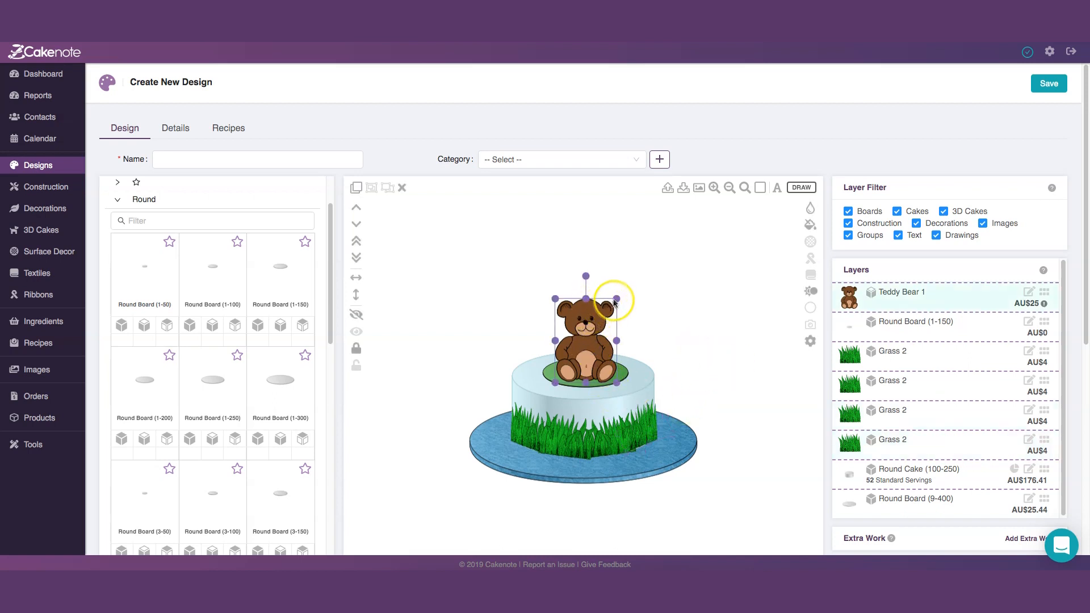
drag(617, 299, 624, 291)
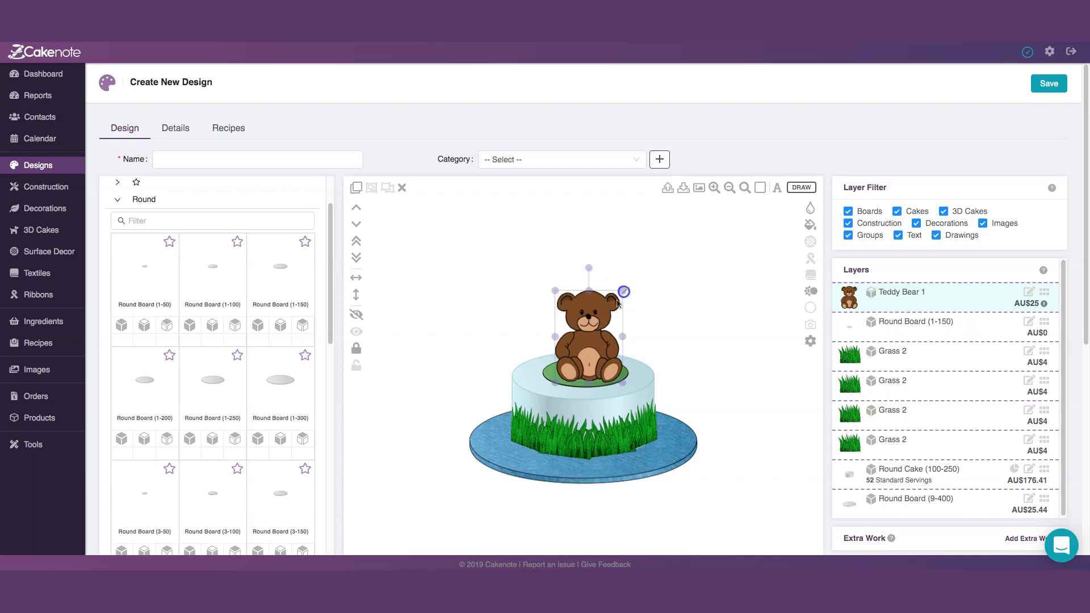
drag(596, 334, 594, 331)
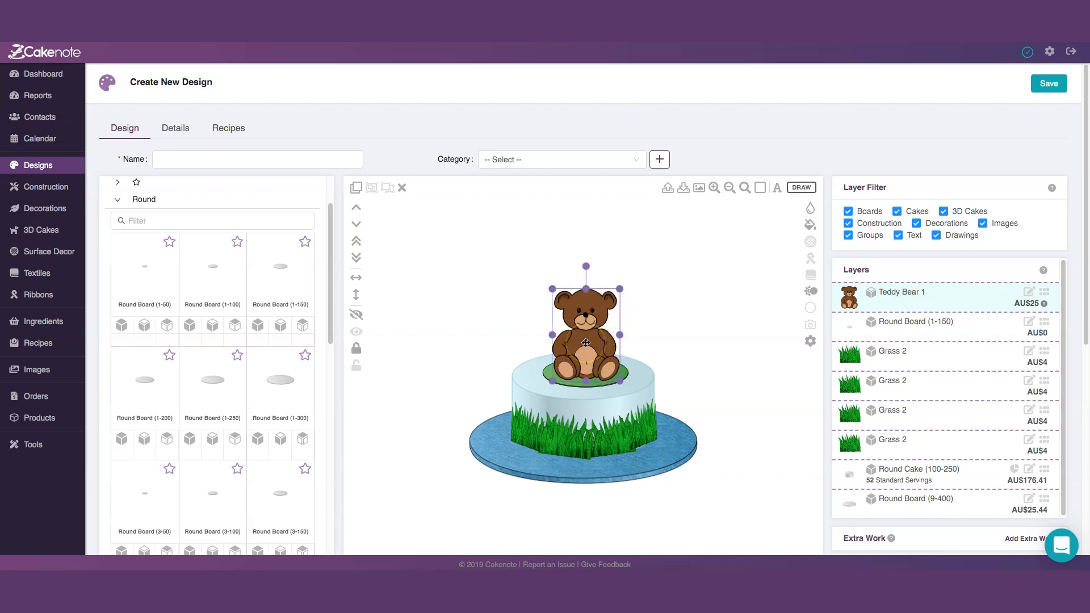
Fill the teddy bear's brown body colour with a radial gradient from pale tan to golden brown (B77E21).
click(807, 228)
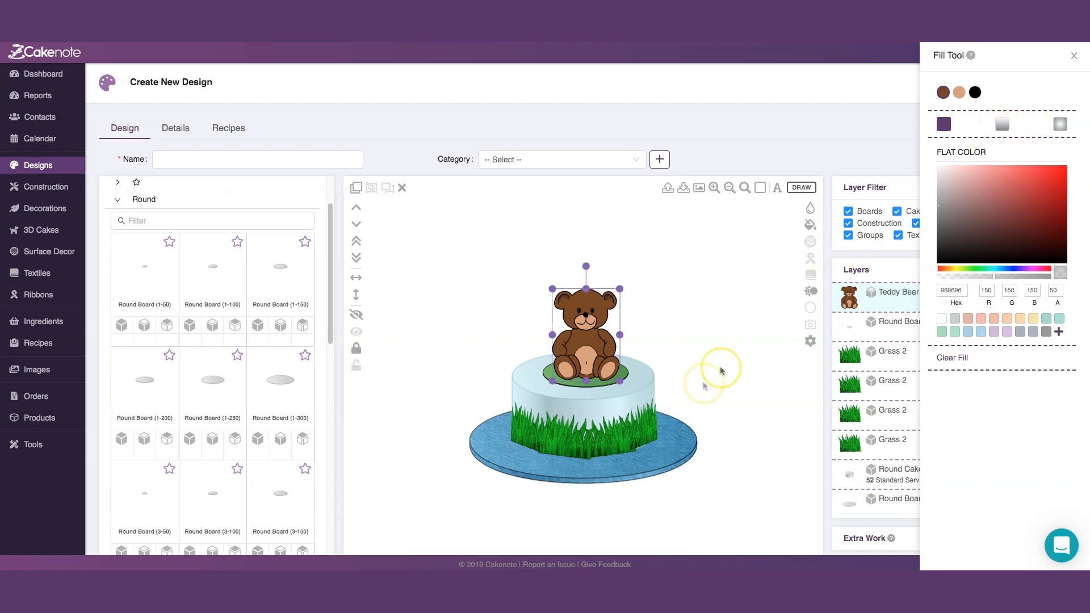
click(1060, 126)
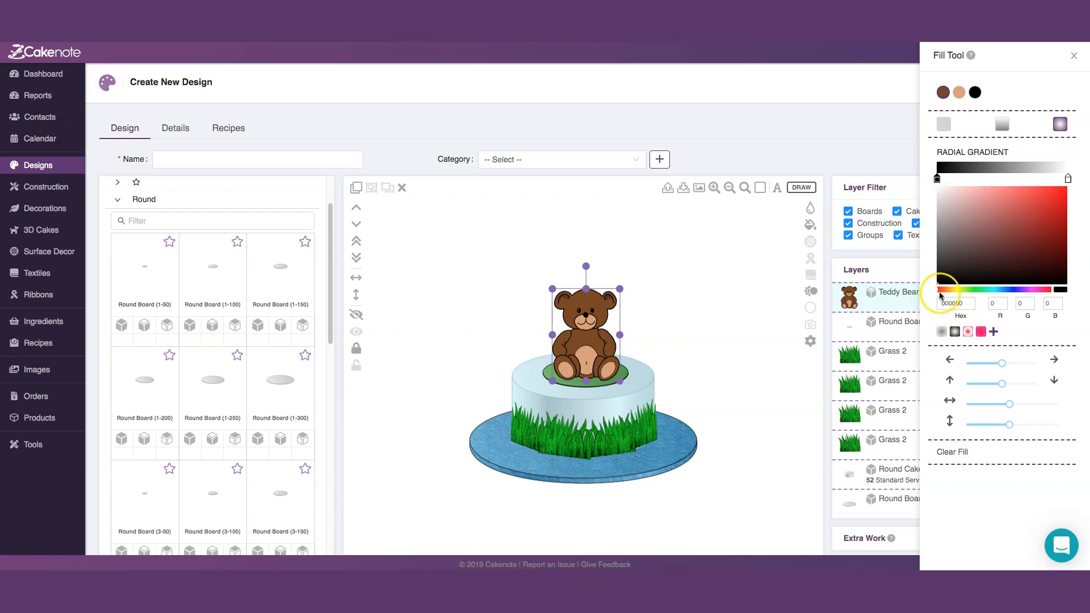
drag(937, 293, 951, 293)
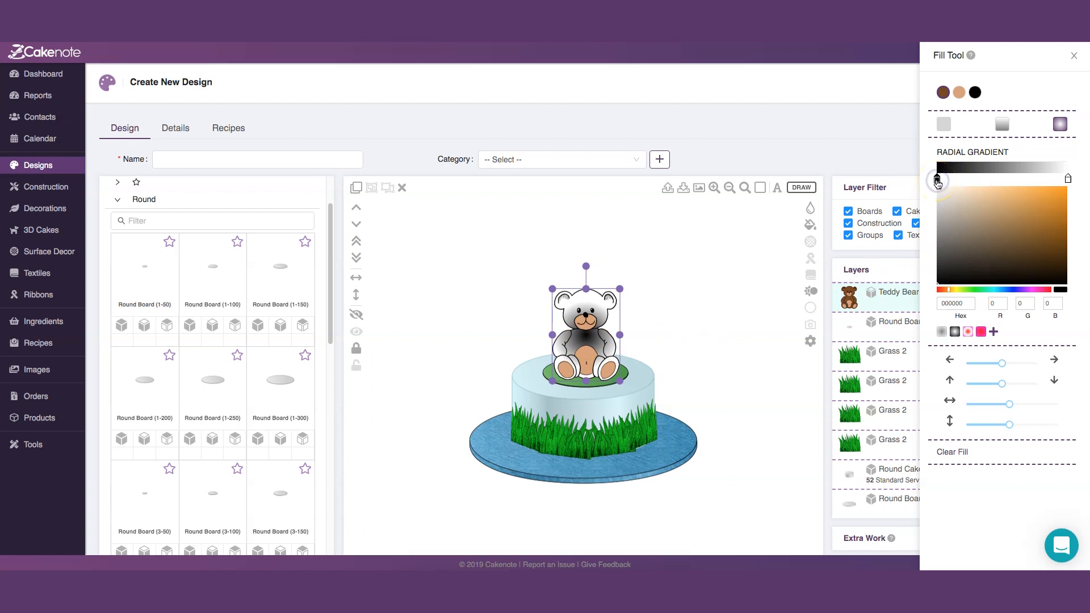
click(977, 195)
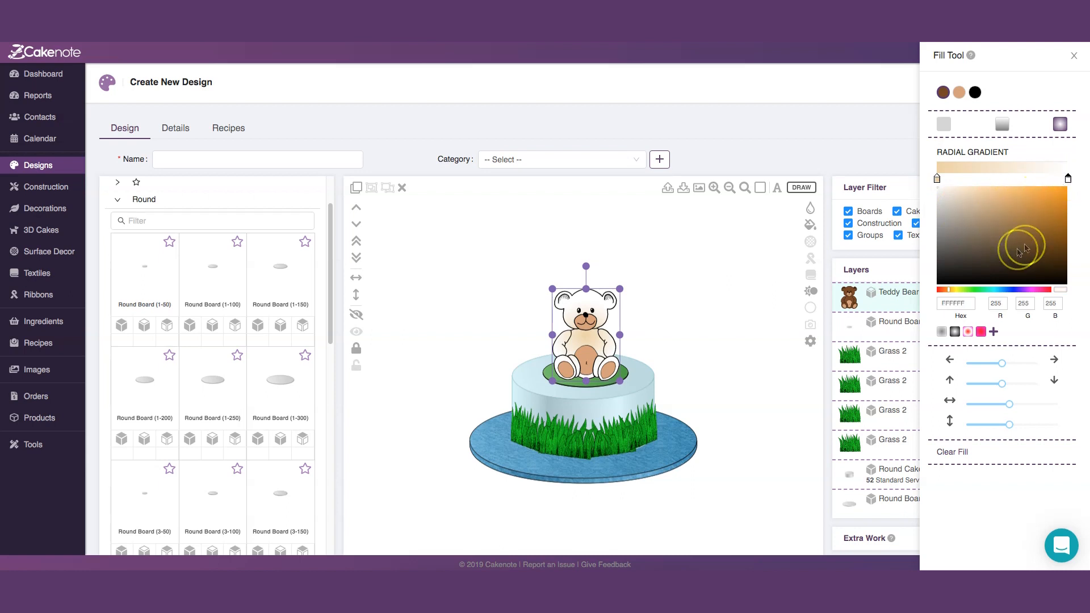
click(1045, 215)
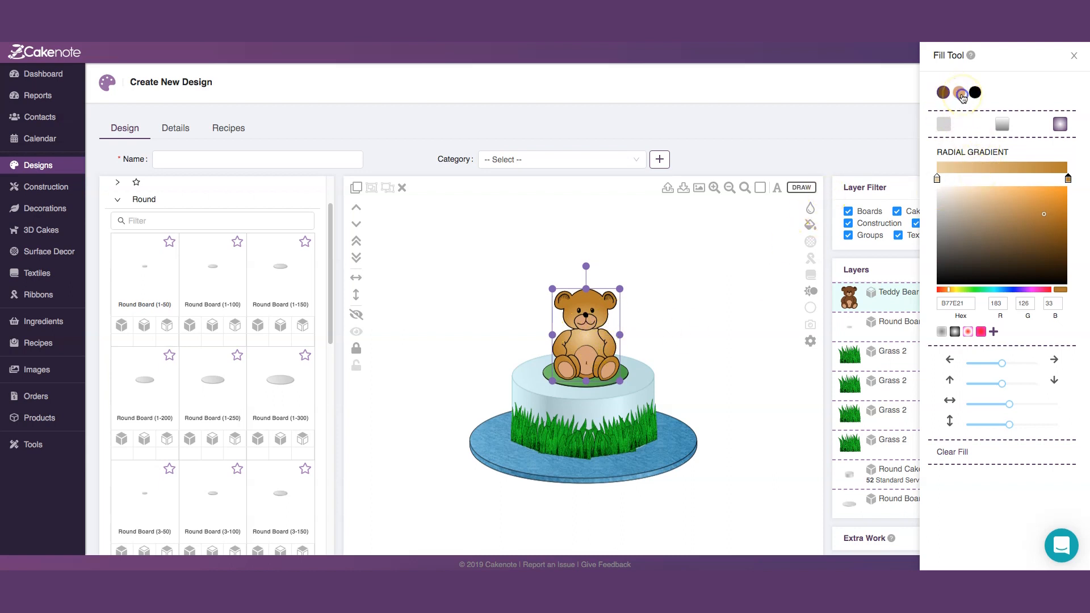
Recolour the teddy bear's muzzle, belly and paws with a radial gradient ending in pale pink (F3D5EB).
drag(949, 294, 1036, 292)
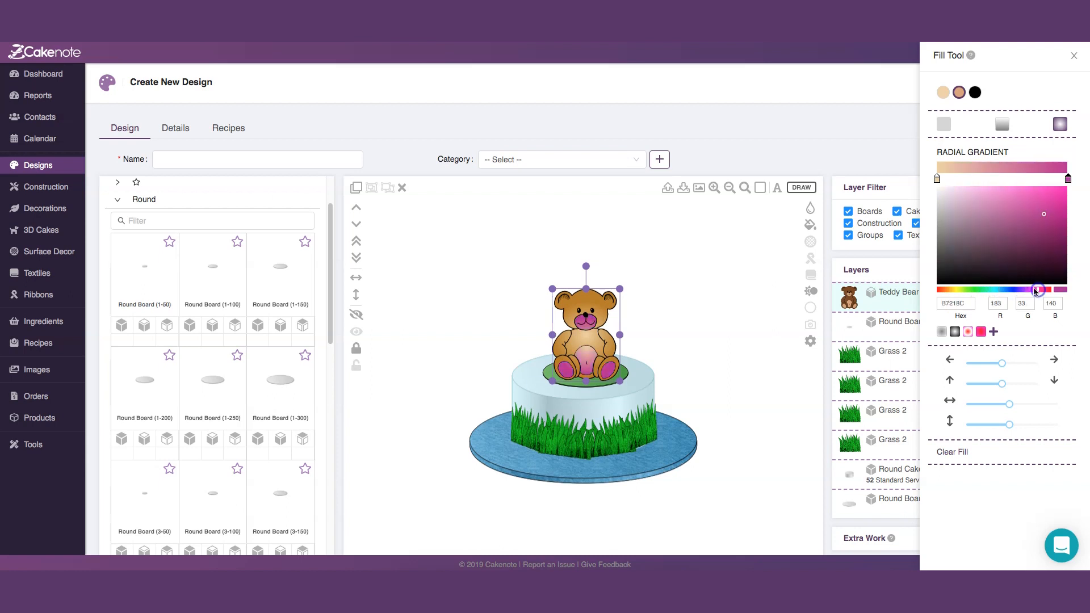
click(954, 193)
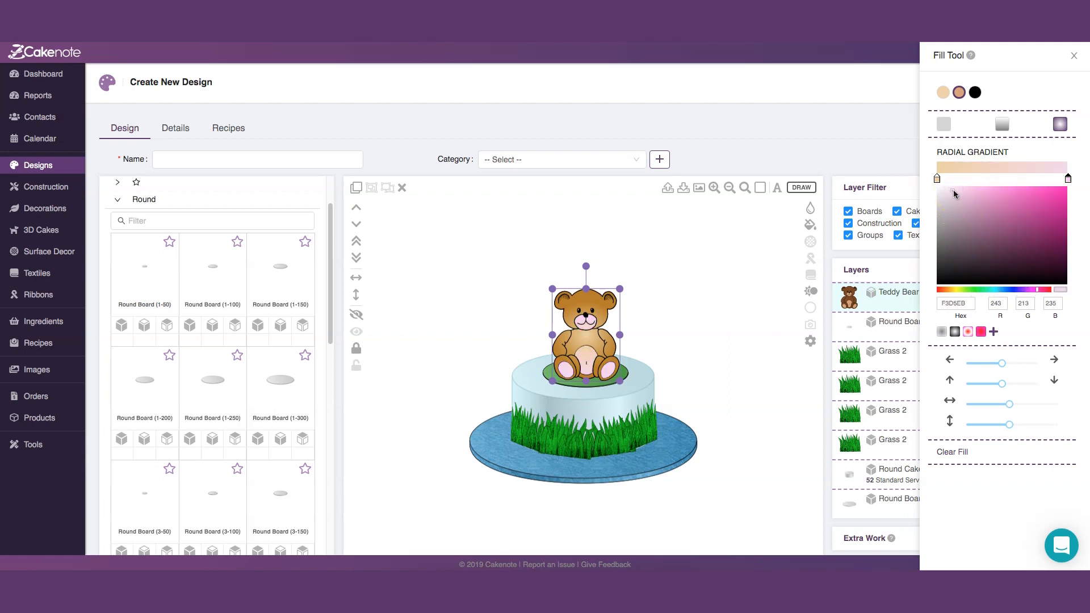
click(751, 311)
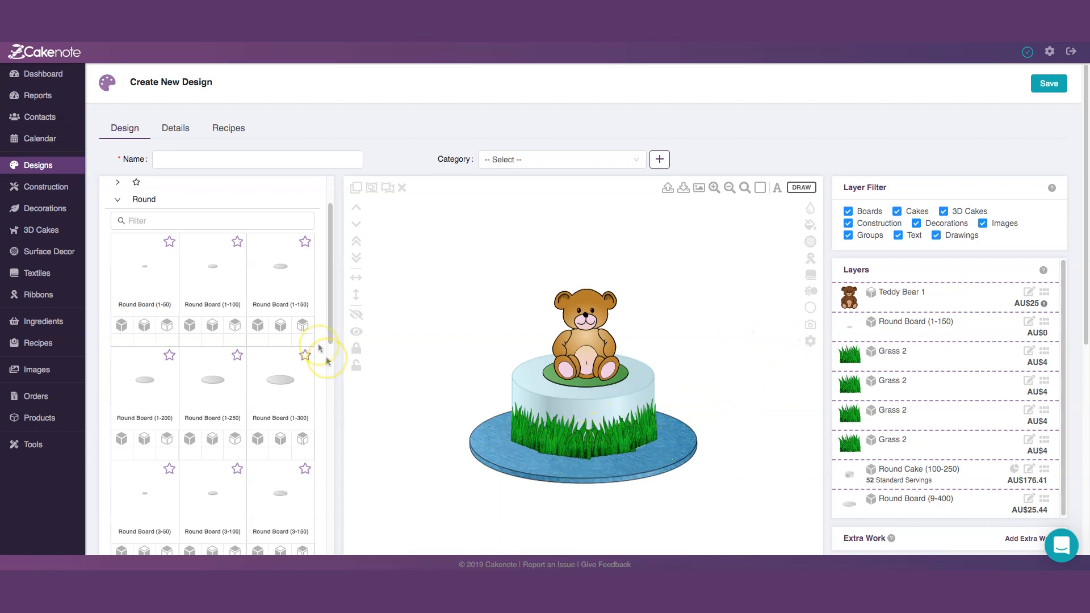
Switch the library from construction items to decorations, look through Animals and Creatures, and collapse that category.
scroll(193, 359, up, 3)
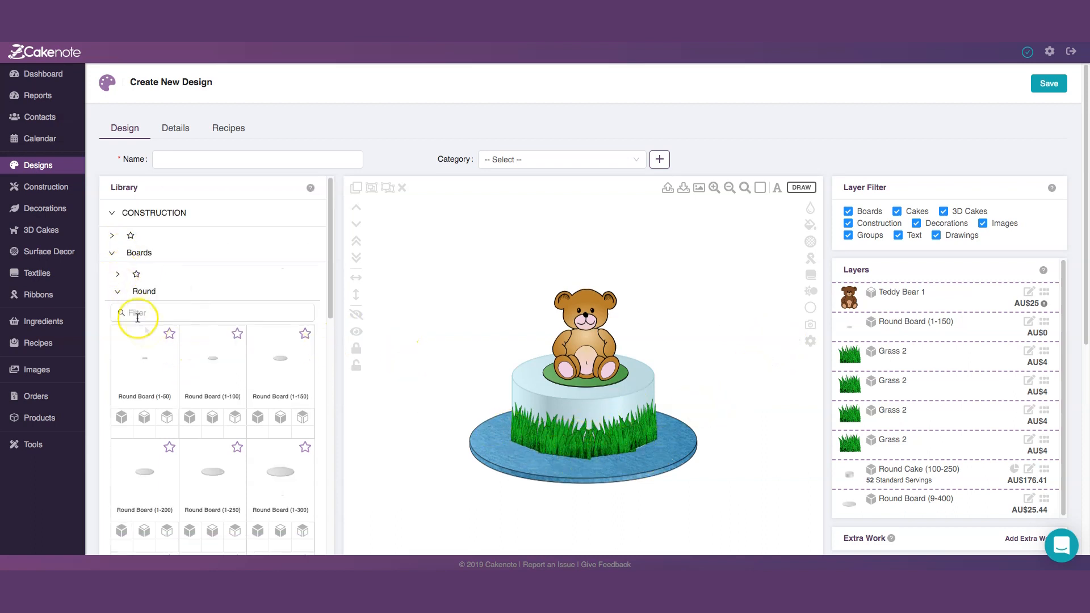
click(113, 214)
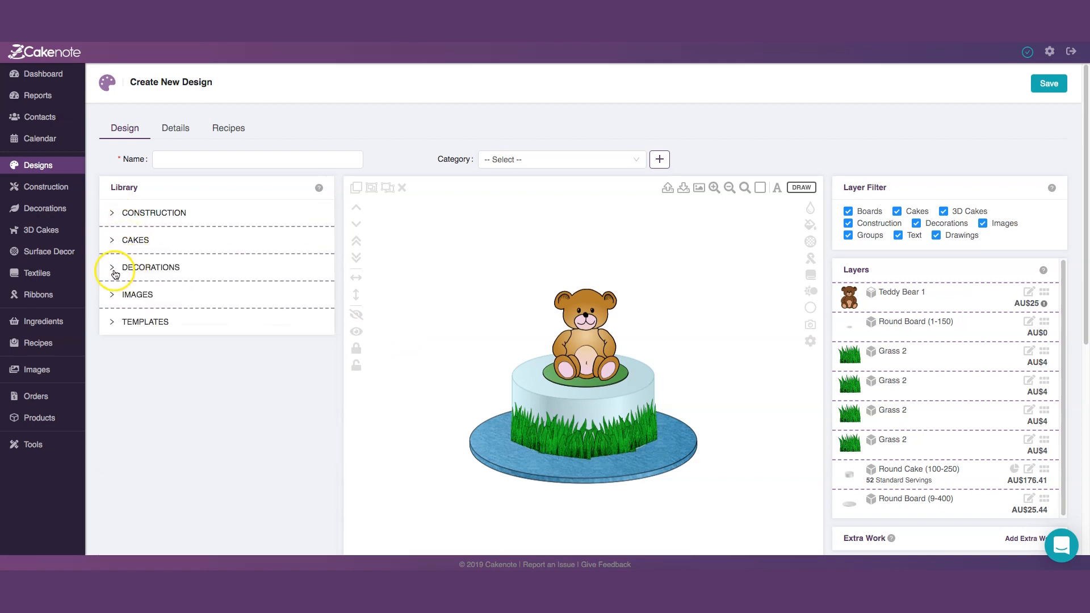
click(113, 269)
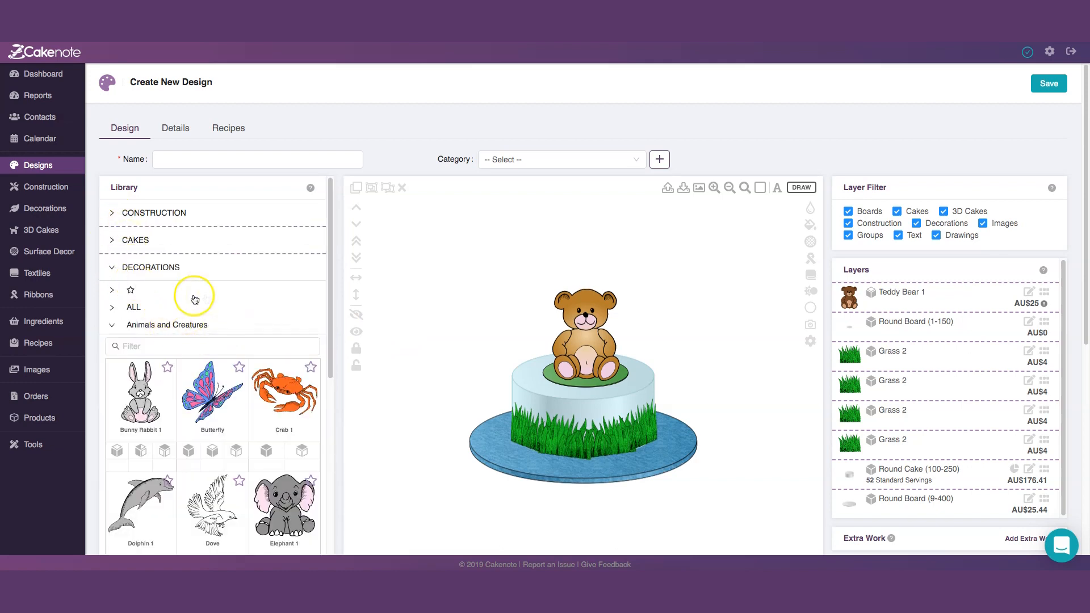
scroll(208, 300, down, 12)
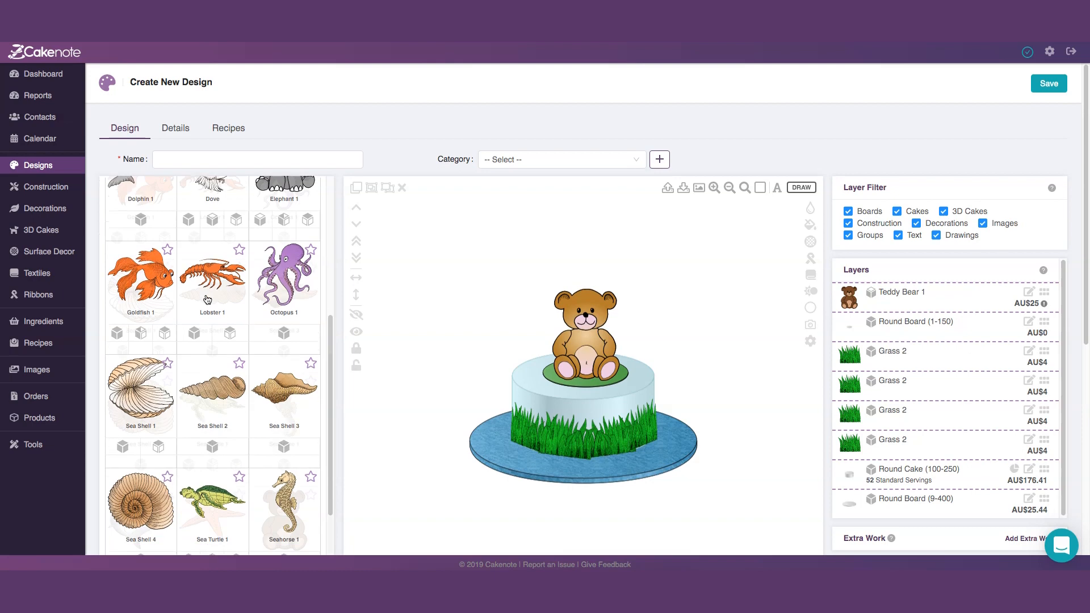
scroll(208, 300, down, 3)
scroll(208, 300, up, 15)
click(130, 309)
click(112, 326)
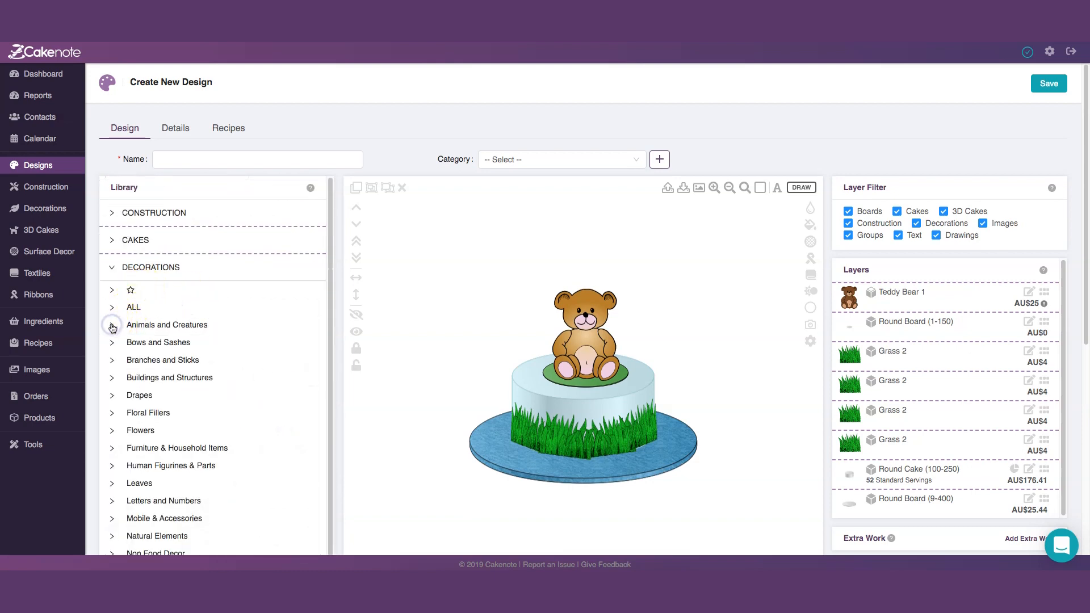
Add two differently angled views of the Daisy from the Flowers decorations to the design.
scroll(180, 414, down, 1)
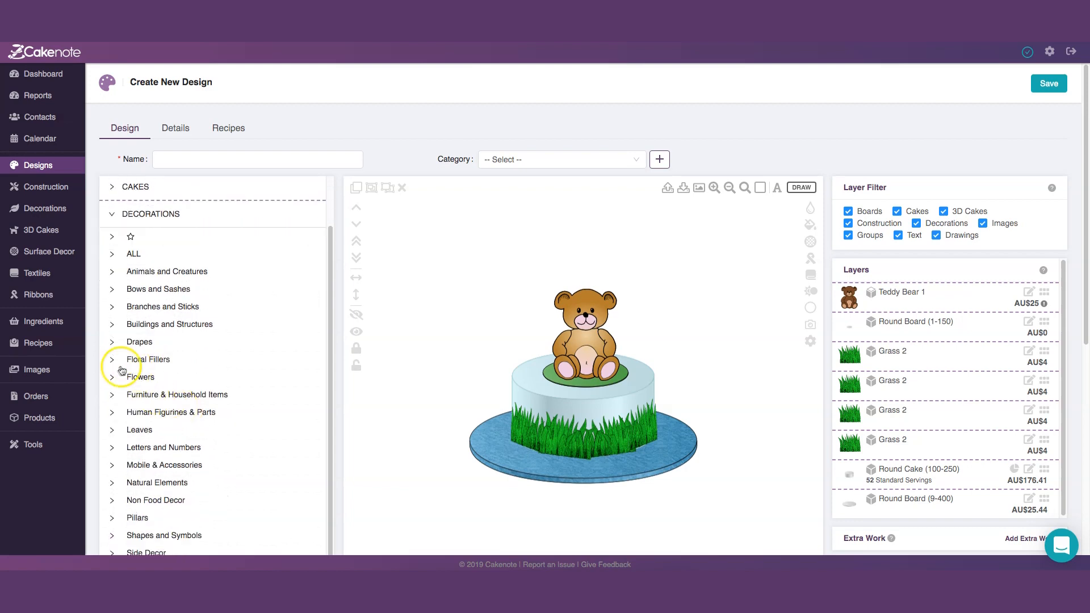
click(114, 378)
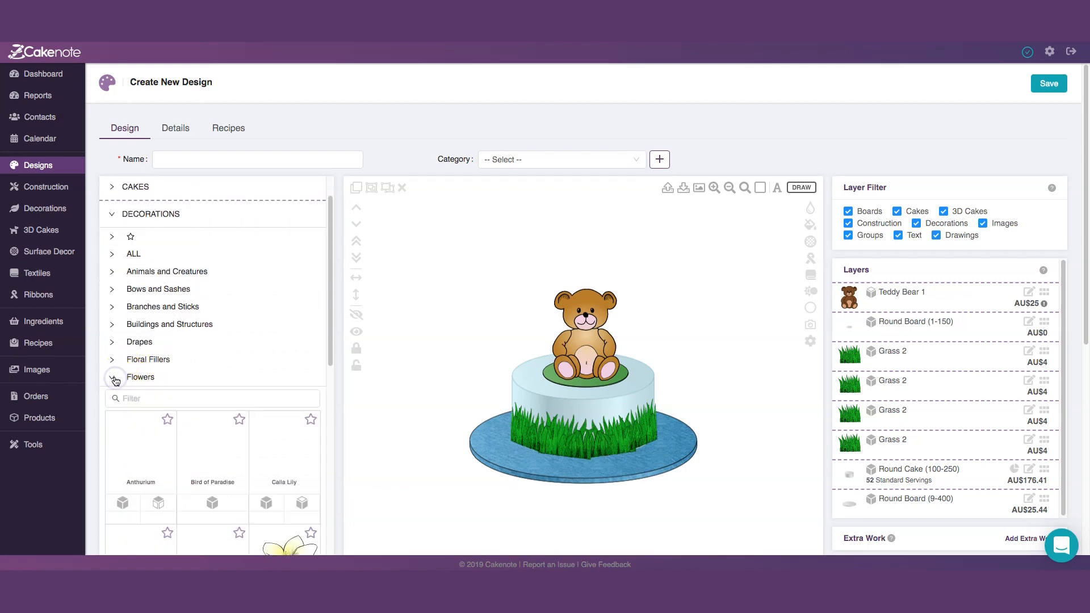
scroll(258, 369, down, 5)
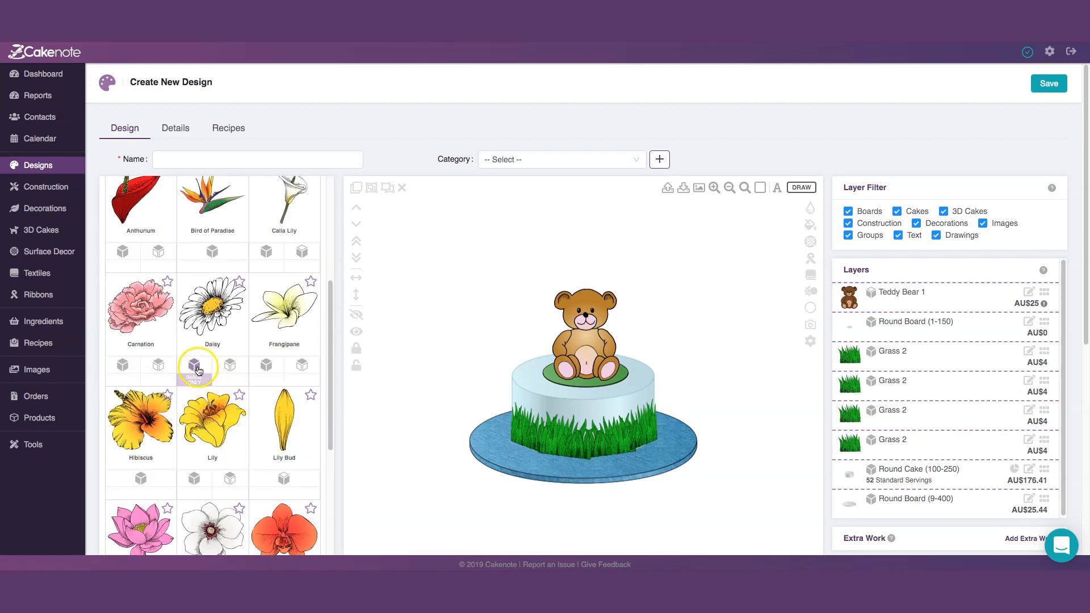
click(194, 365)
click(230, 366)
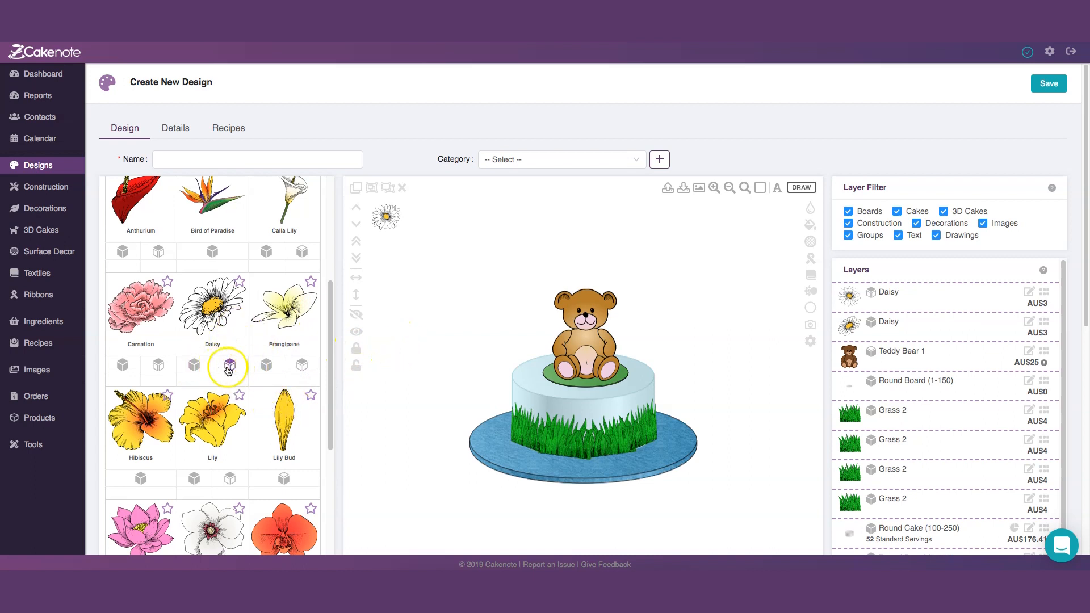
Move the front-facing daisy onto the grass at the cake's lower left and duplicate it three times.
drag(386, 217, 464, 235)
drag(387, 218, 546, 443)
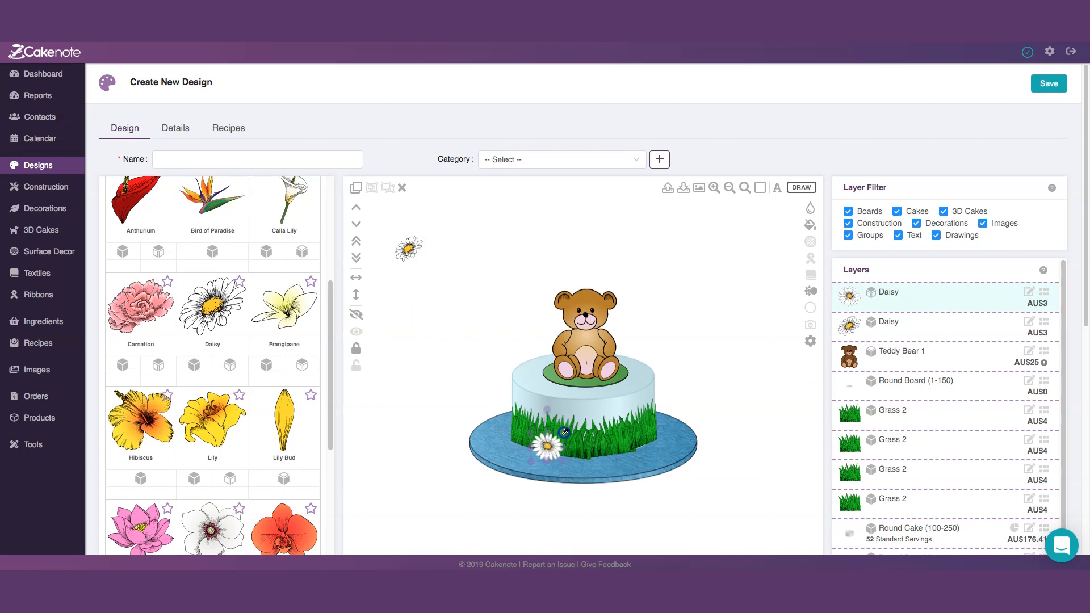
click(549, 451)
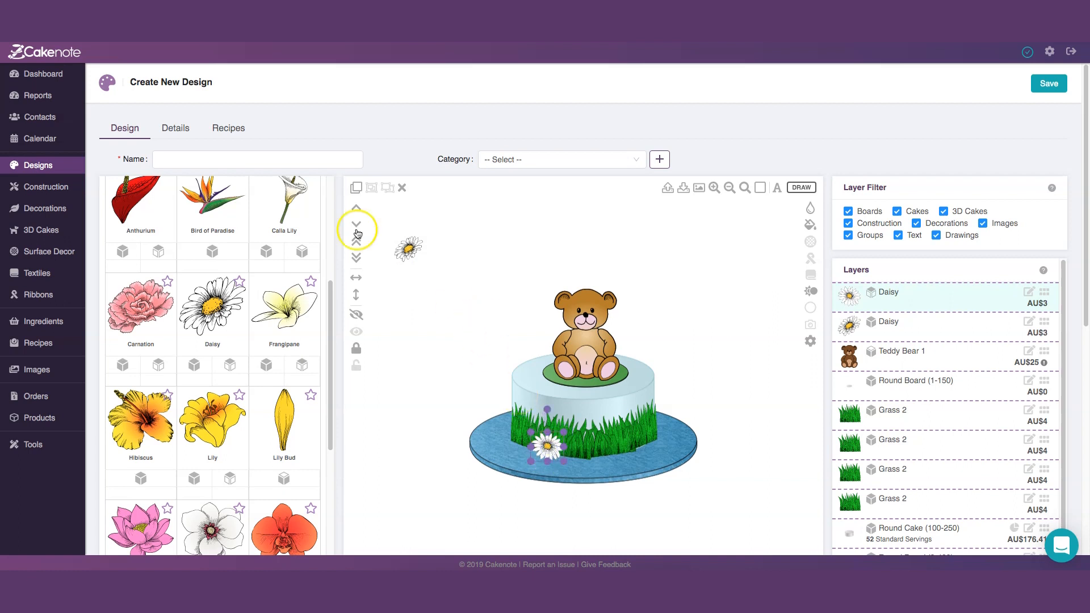
click(357, 190)
click(356, 190)
click(356, 190)
Spread the daisy copies into a pair on each side of the cake's base and rotate them to vary their angles.
drag(575, 465, 652, 444)
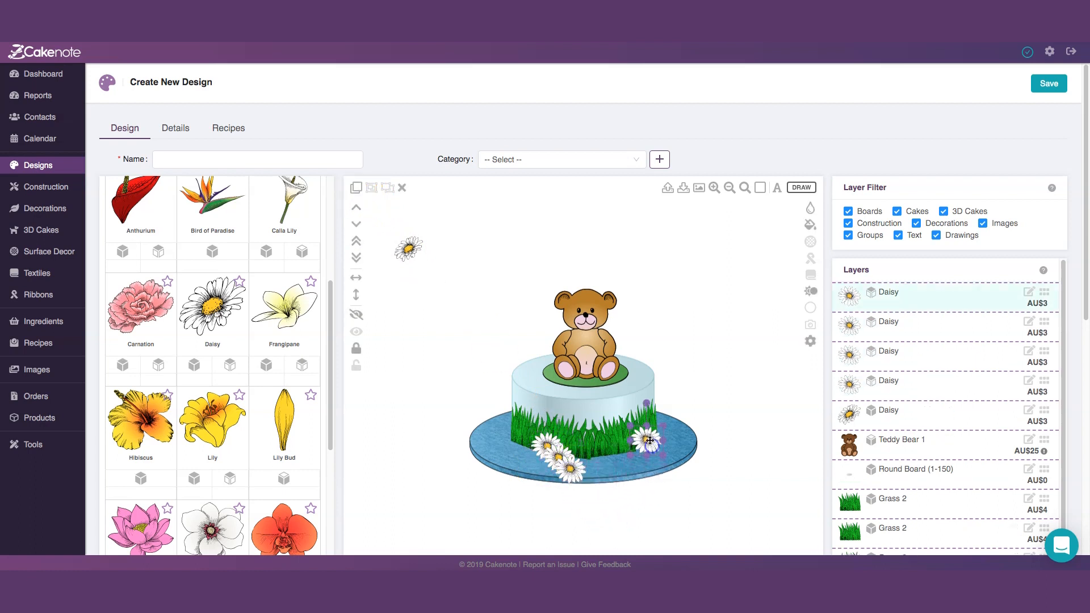
click(574, 463)
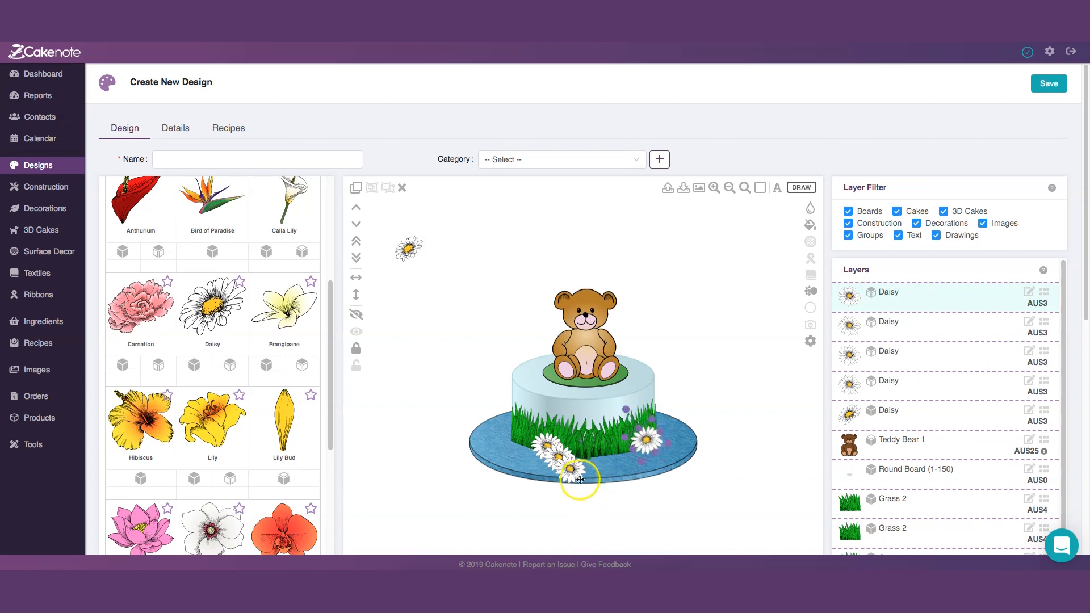
drag(598, 475, 623, 457)
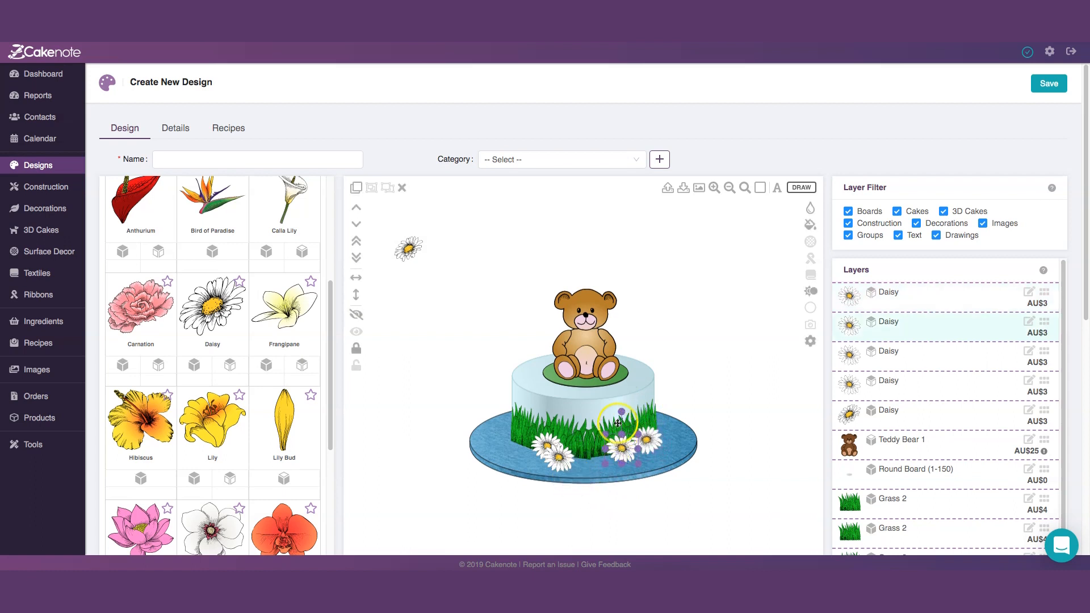
drag(622, 411, 628, 450)
drag(568, 465, 528, 452)
click(530, 413)
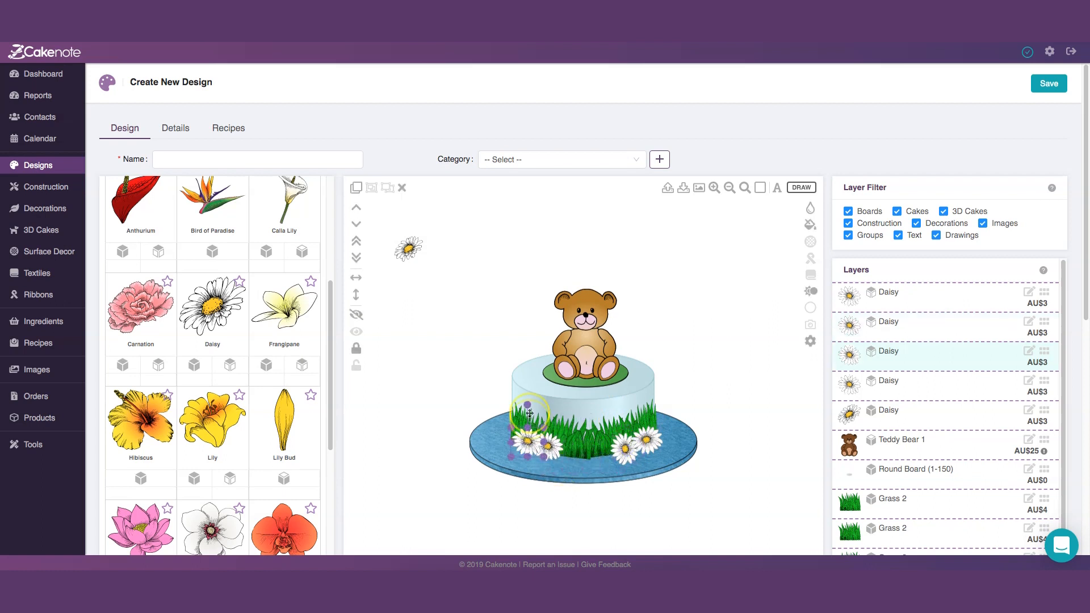
drag(528, 404, 504, 414)
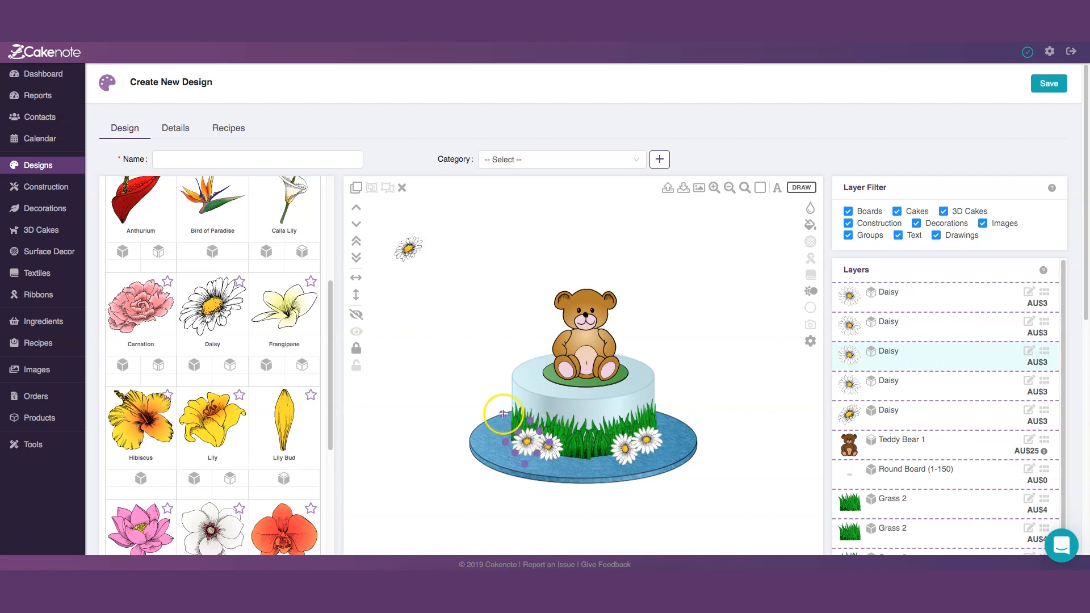
Rotate the second daisy at the cake's lower left and duplicate the spare angled daisy twice.
drag(503, 415, 531, 441)
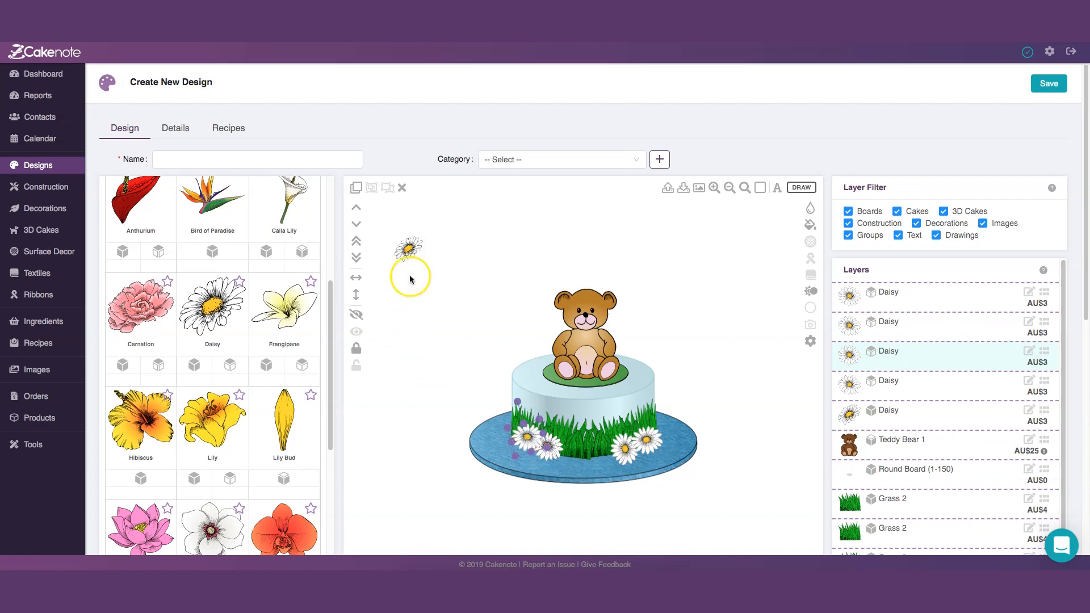
click(412, 247)
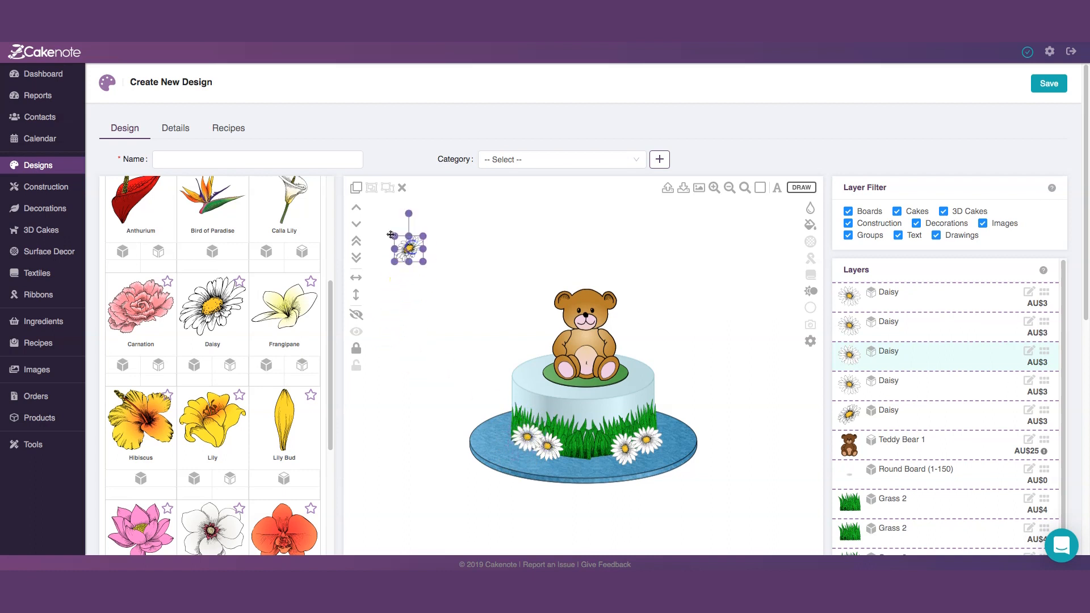
click(358, 188)
click(358, 188)
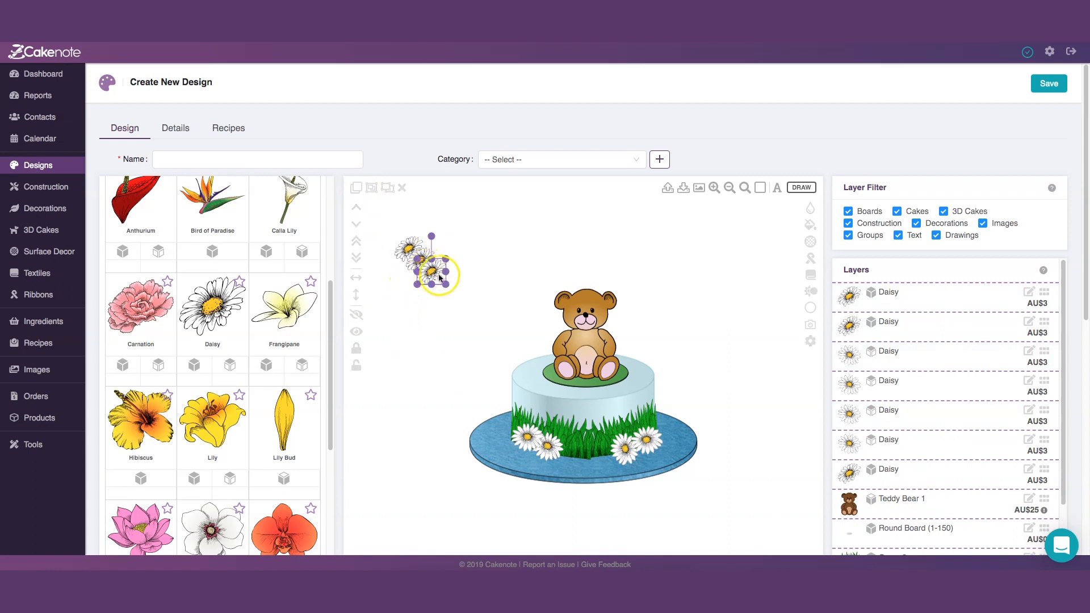
Arrange the angled and front-facing daisies in a curved row around the cake's front base, rotating them to vary their angles.
drag(437, 273, 606, 450)
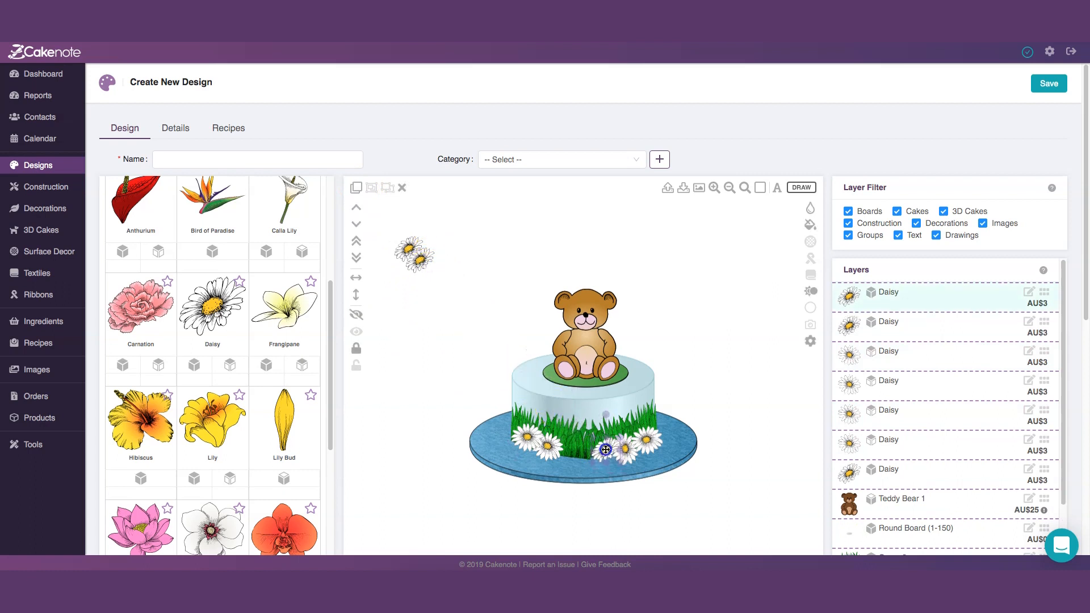
drag(591, 435, 588, 433)
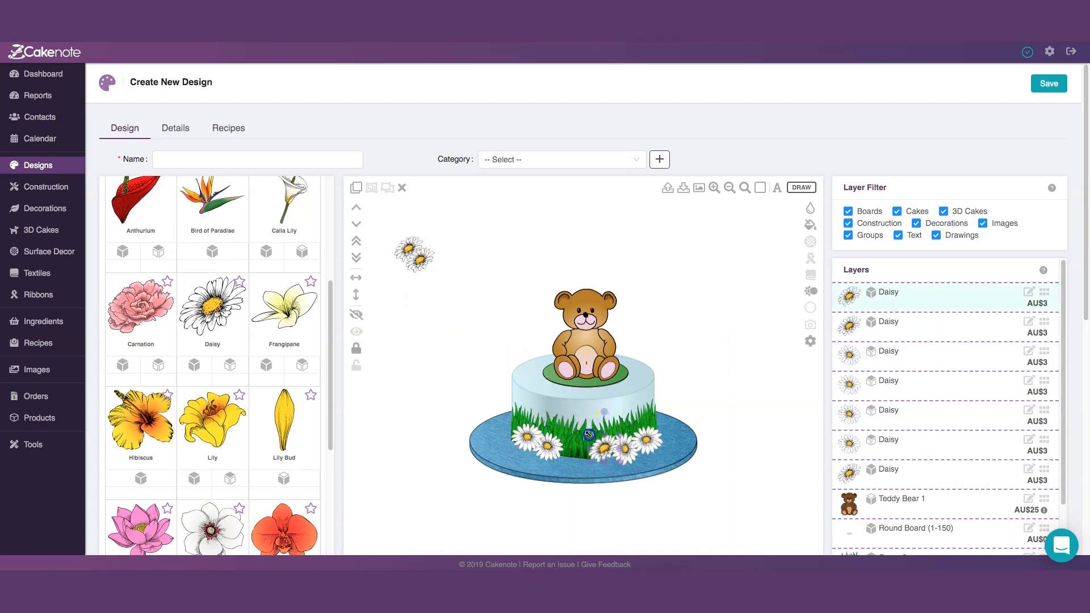
click(603, 413)
mouse_move(601, 443)
mouse_down()
mouse_move(560, 443)
mouse_move(512, 421)
mouse_move(530, 451)
mouse_move(566, 461)
mouse_move(528, 453)
mouse_move(627, 448)
mouse_move(616, 452)
mouse_up()
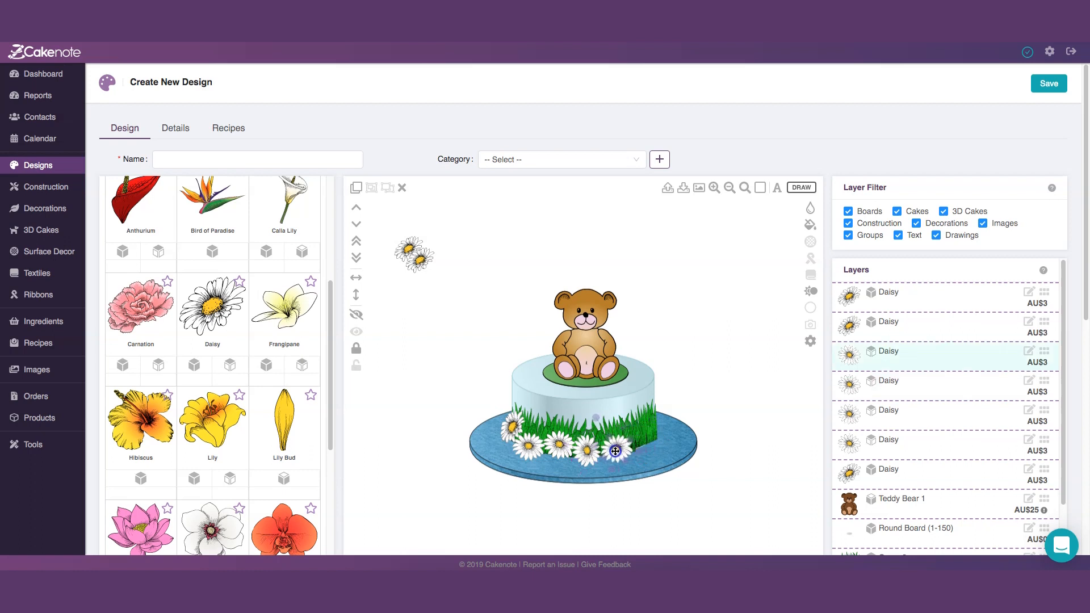
click(536, 452)
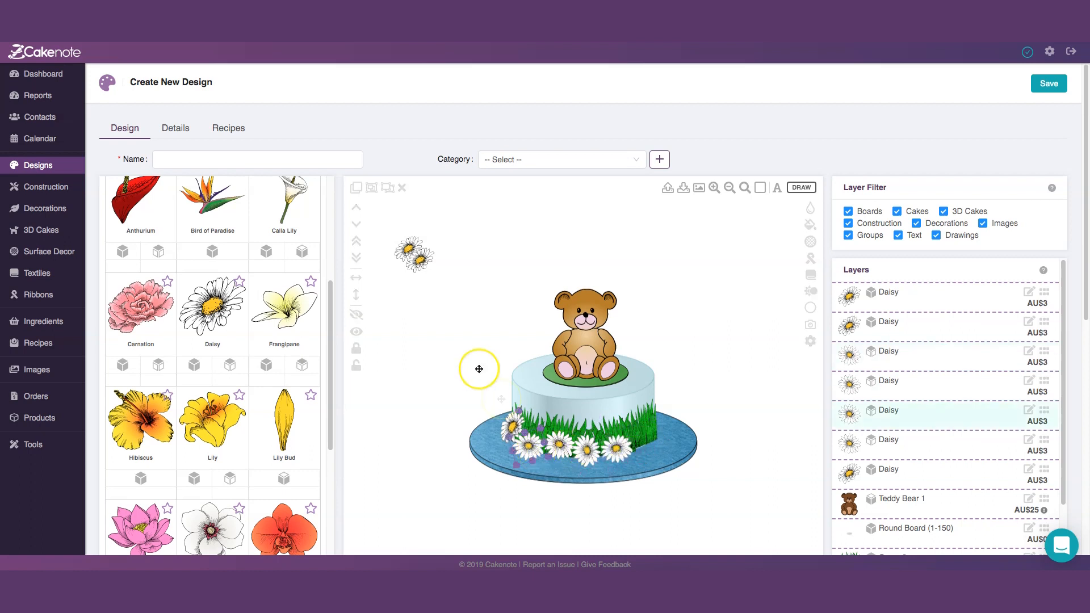
click(410, 251)
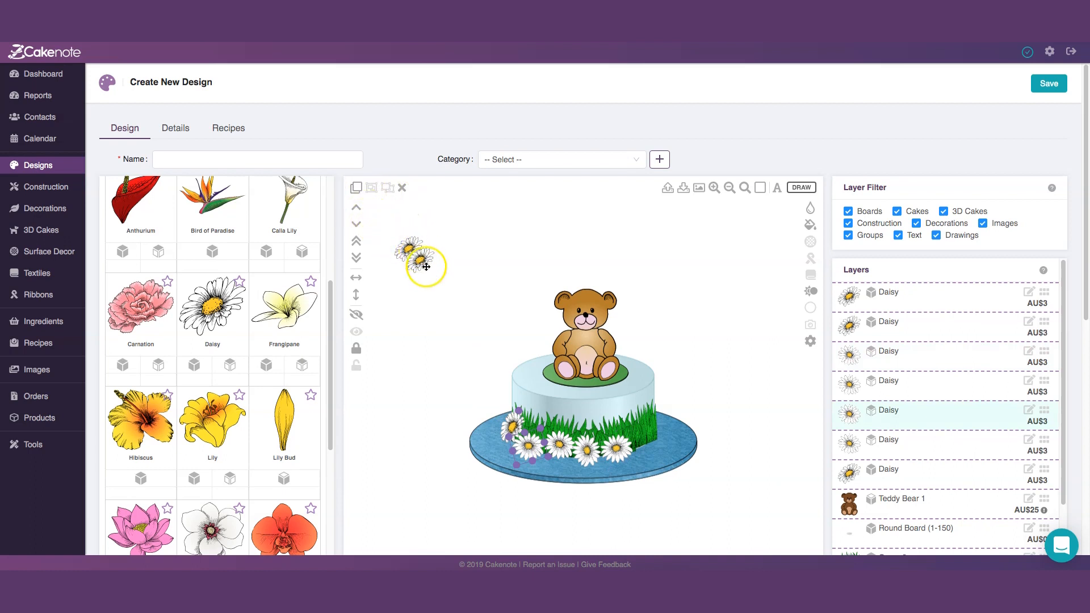
drag(435, 277, 669, 454)
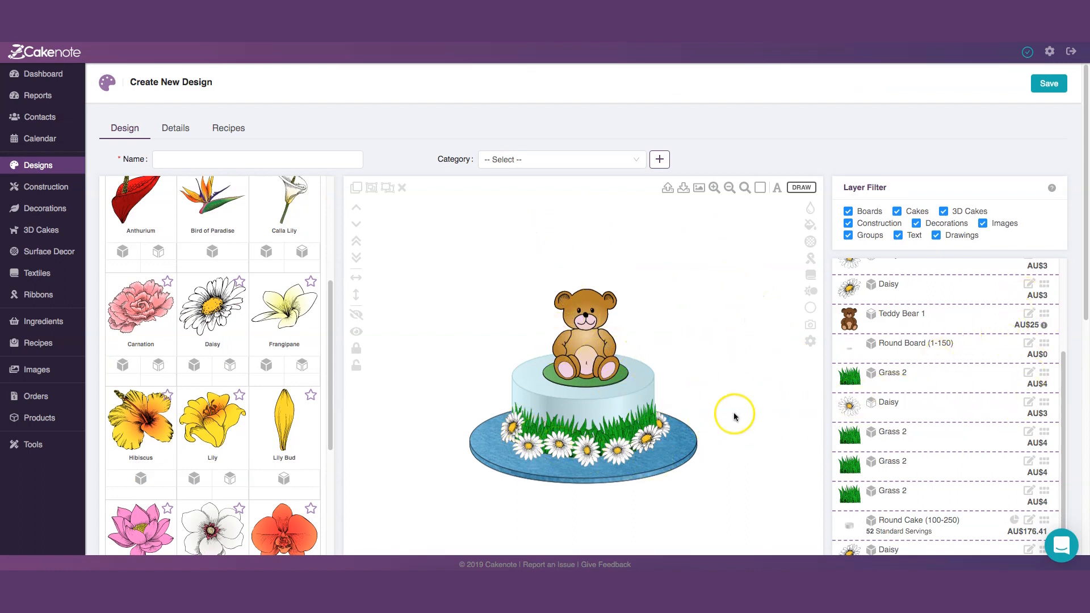
Select the board, cake, grass, daisies and teddy bear together and move them lower on the canvas.
drag(711, 480, 470, 263)
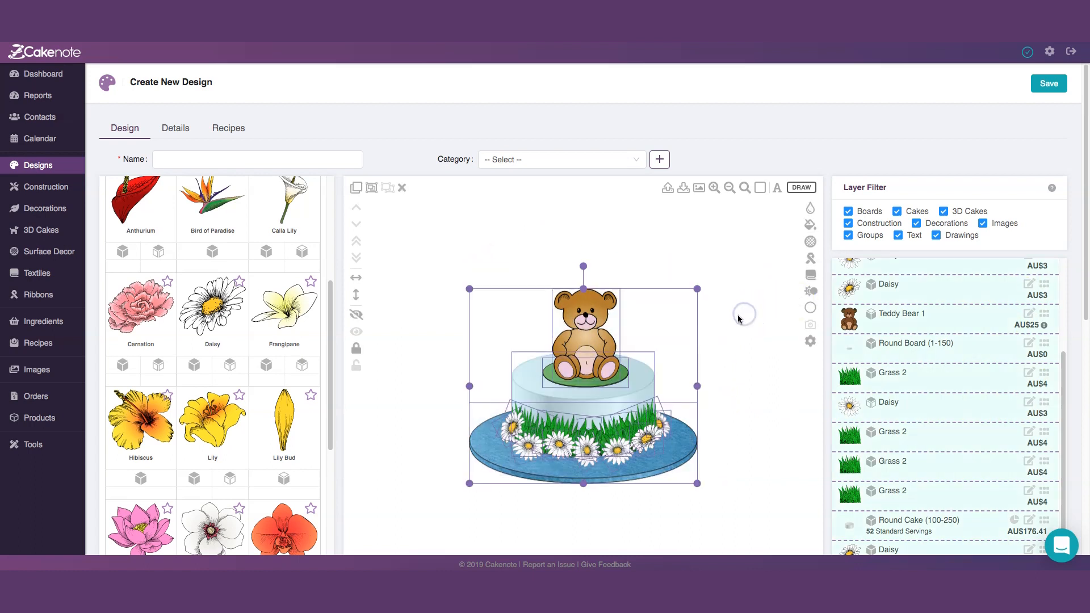
click(739, 316)
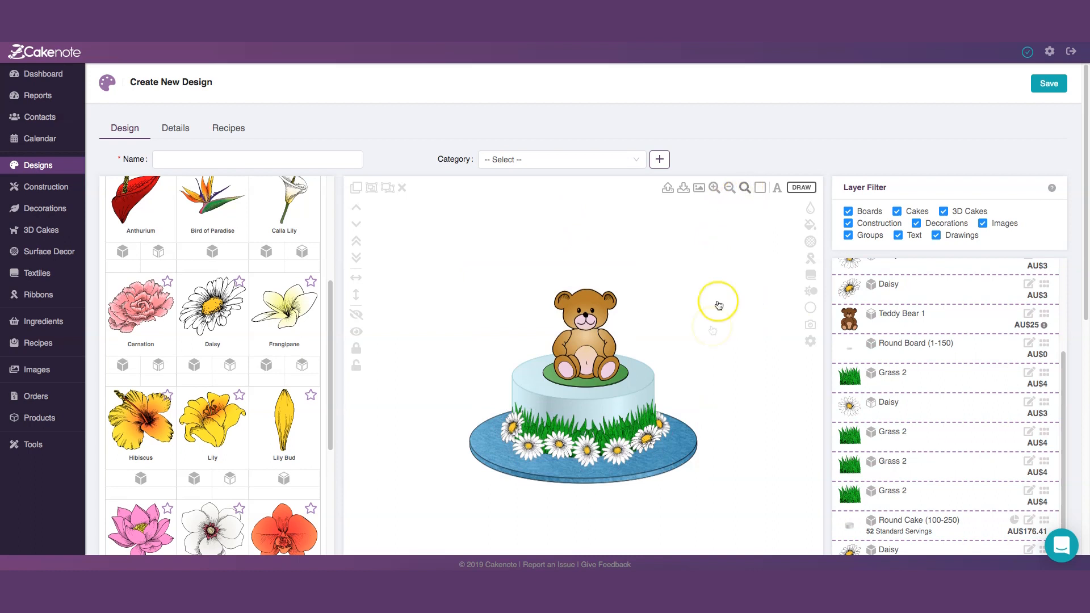
key(ctrl+z)
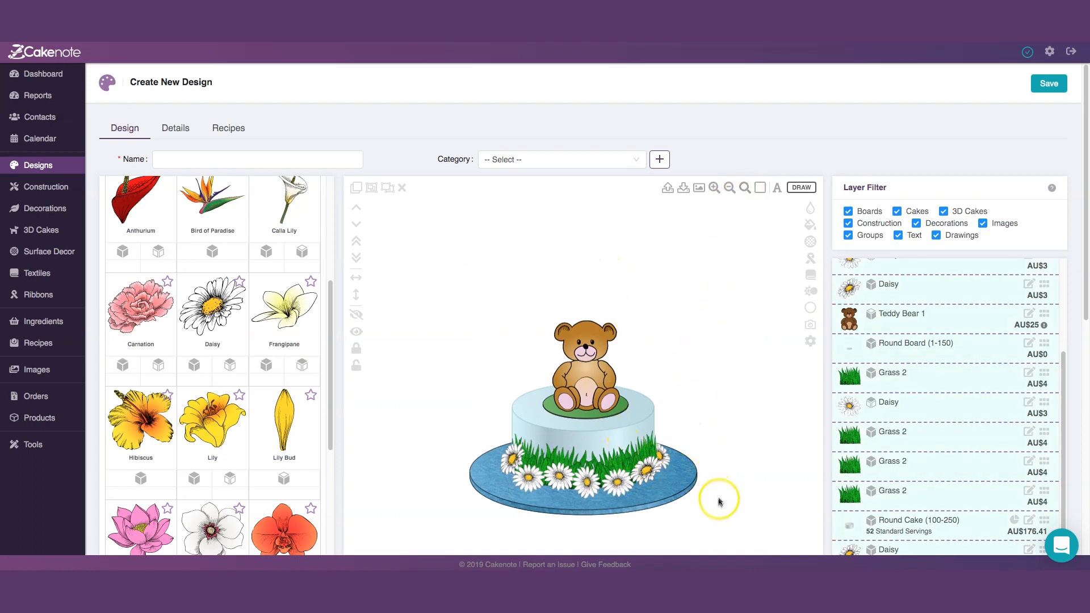
drag(712, 504, 444, 283)
click(591, 401)
drag(592, 400, 593, 428)
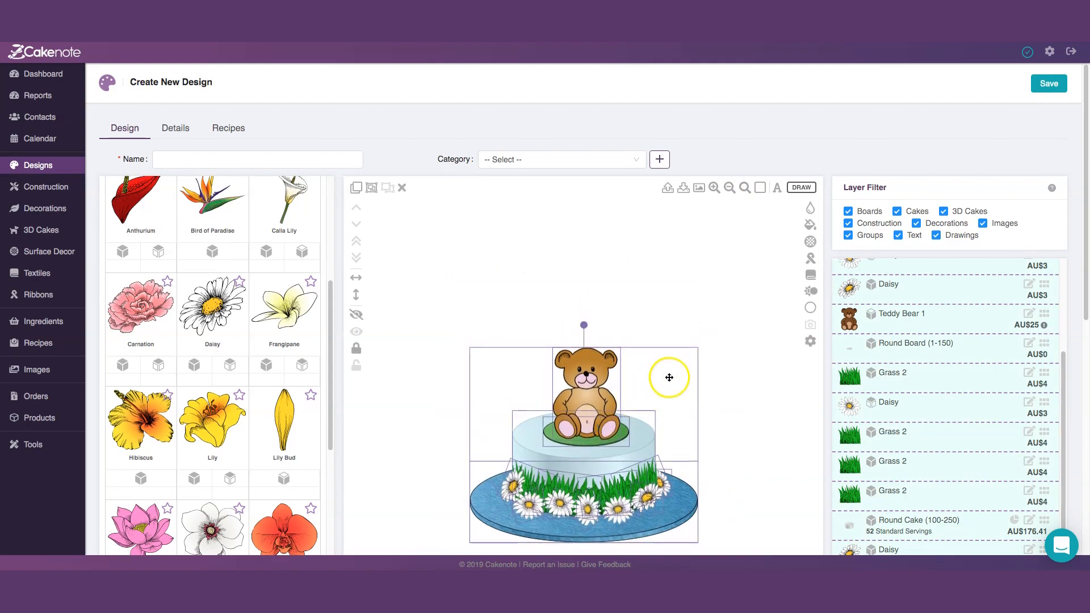
scroll(667, 377, down, 4)
drag(594, 254, 597, 281)
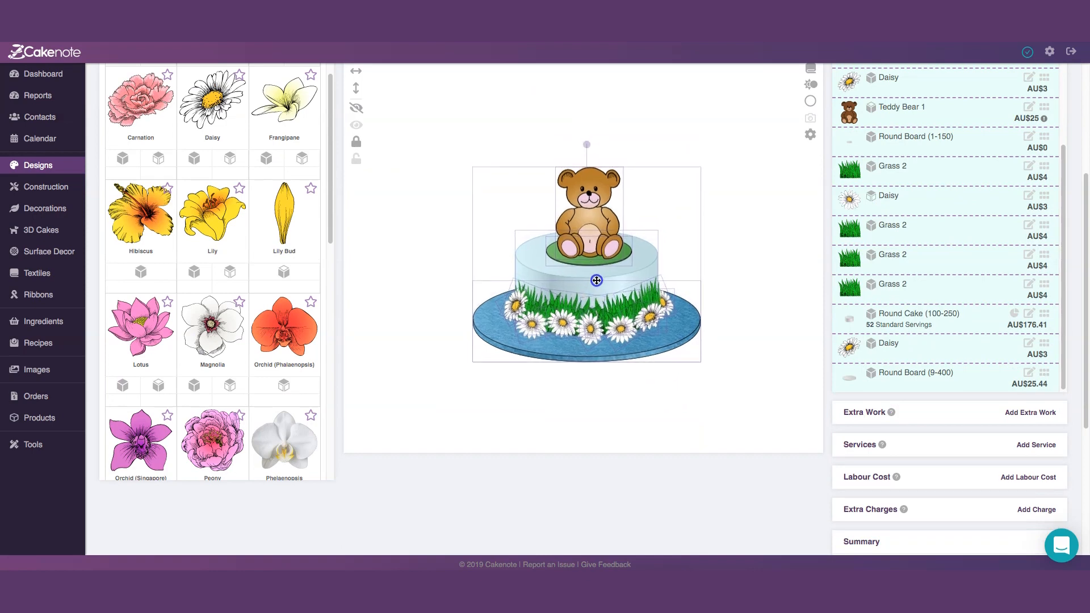
click(744, 286)
scroll(738, 312, up, 4)
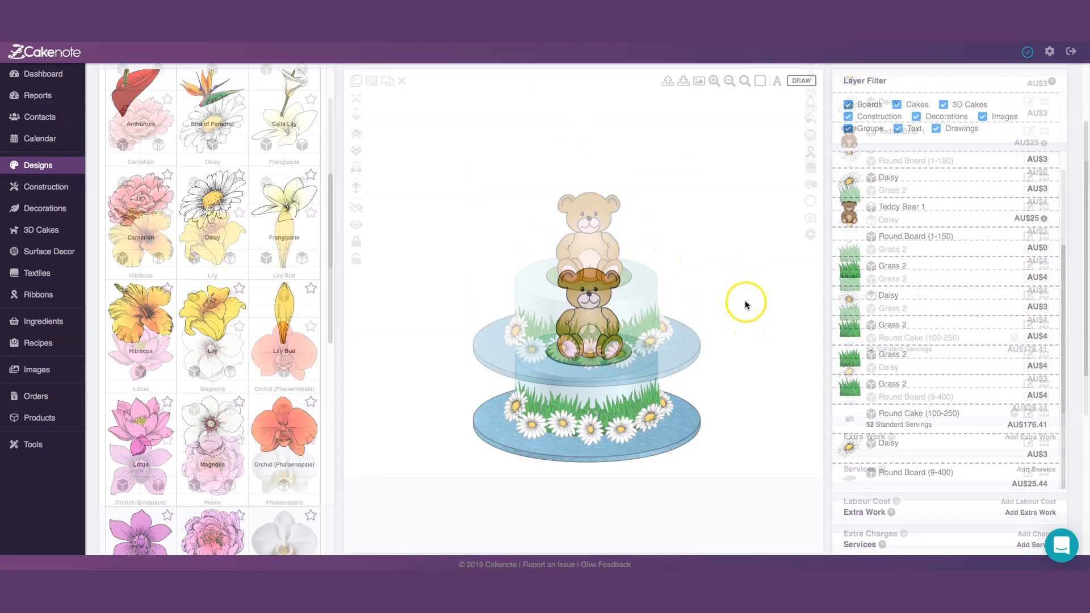
Add a Circle from the Shapes and Symbols decorations to the design.
scroll(729, 338, down, 2)
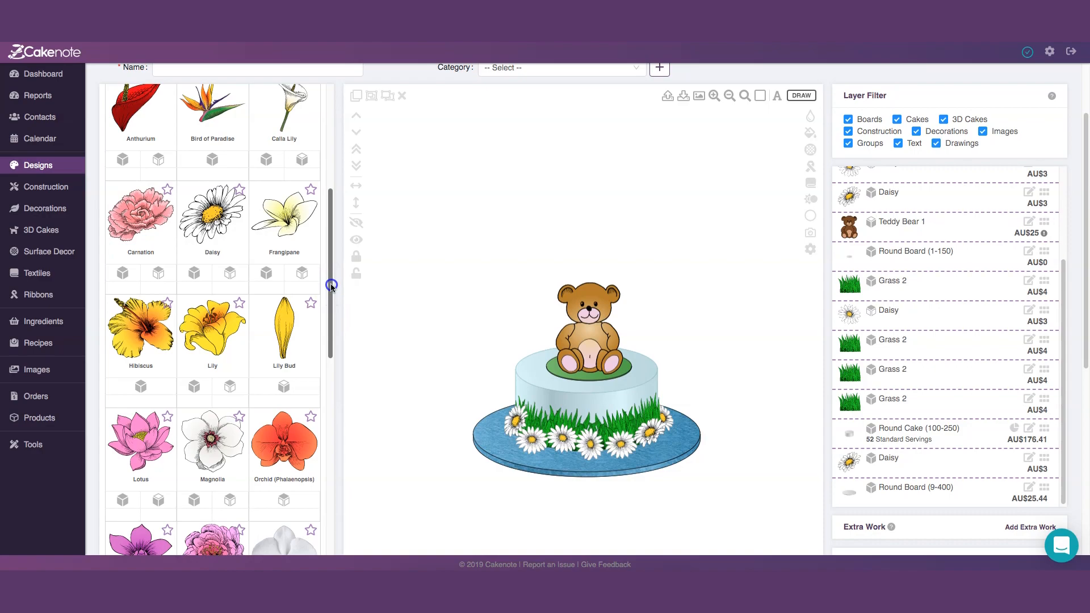
scroll(331, 286, up, 3)
scroll(332, 283, down, 2)
scroll(332, 283, down, 10)
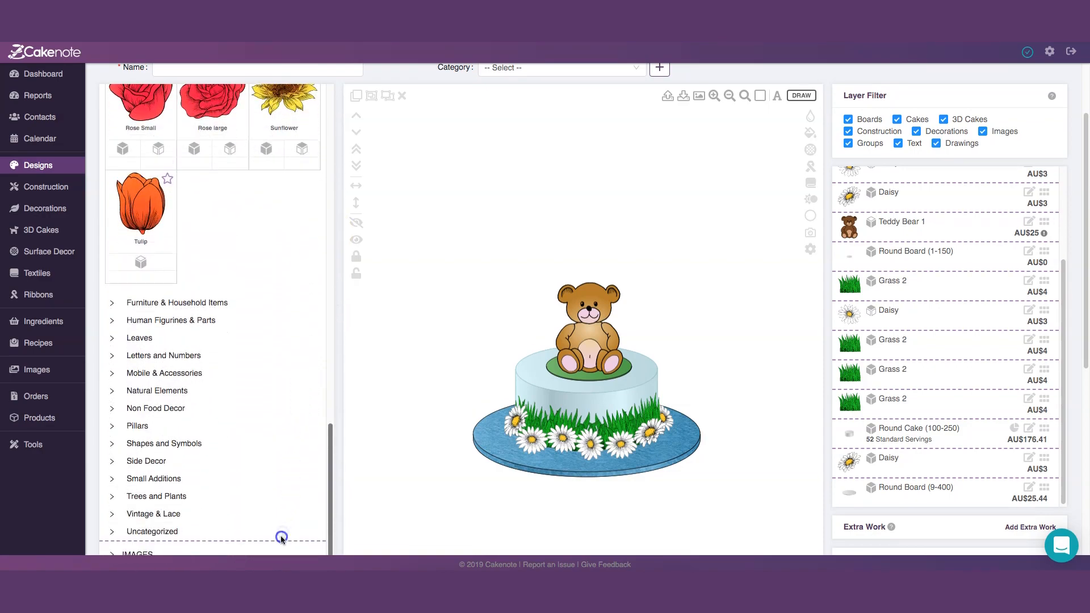
click(113, 445)
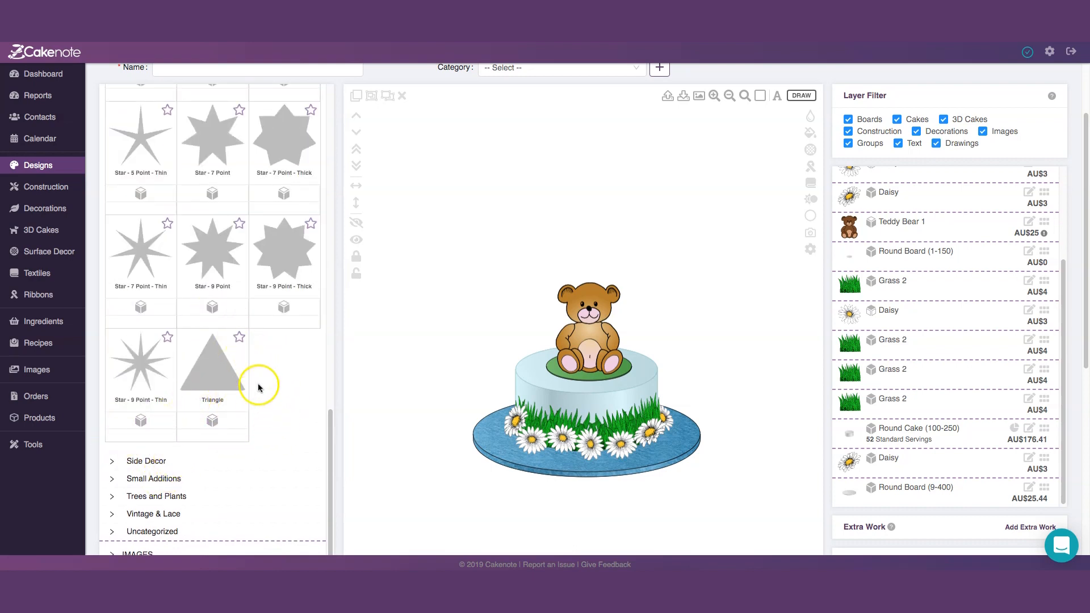
scroll(258, 388, up, 4)
scroll(205, 348, up, 6)
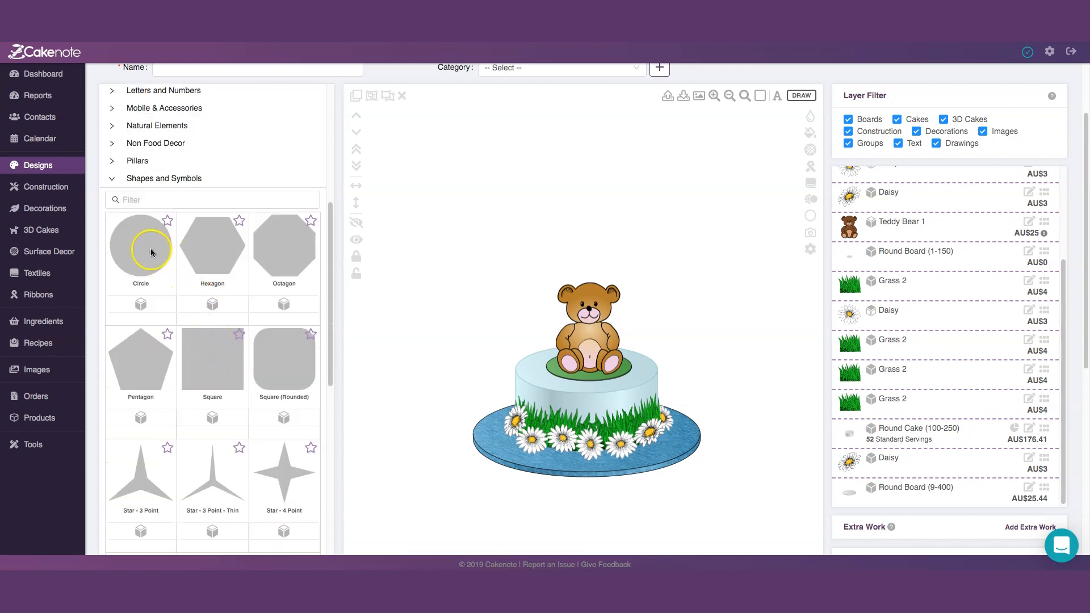
click(139, 307)
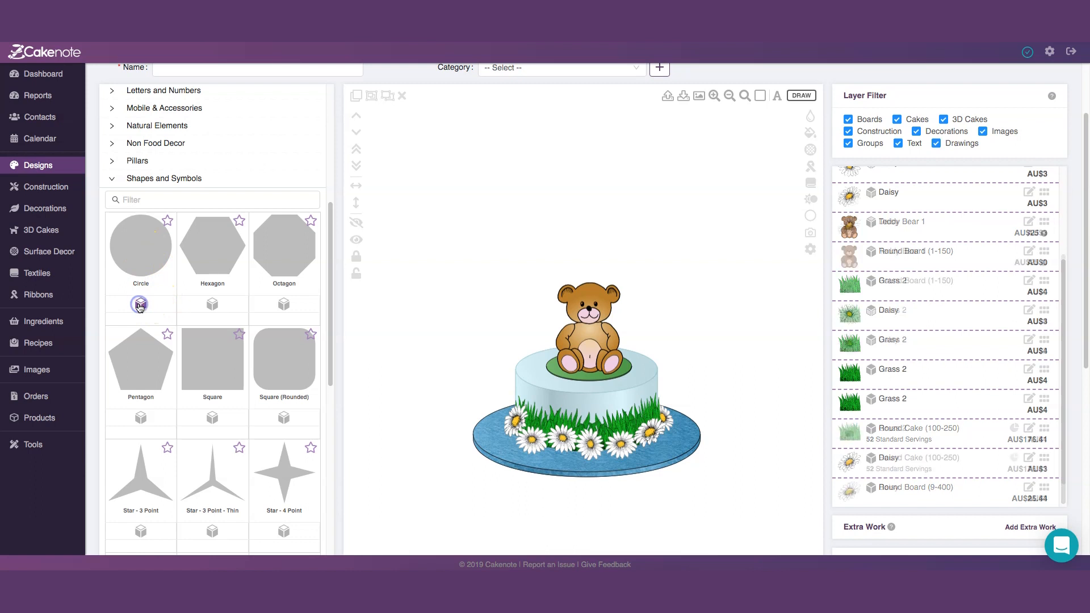
Move the circle into the empty area above the cake and reshape it into an upright oval.
click(404, 163)
drag(404, 163, 447, 235)
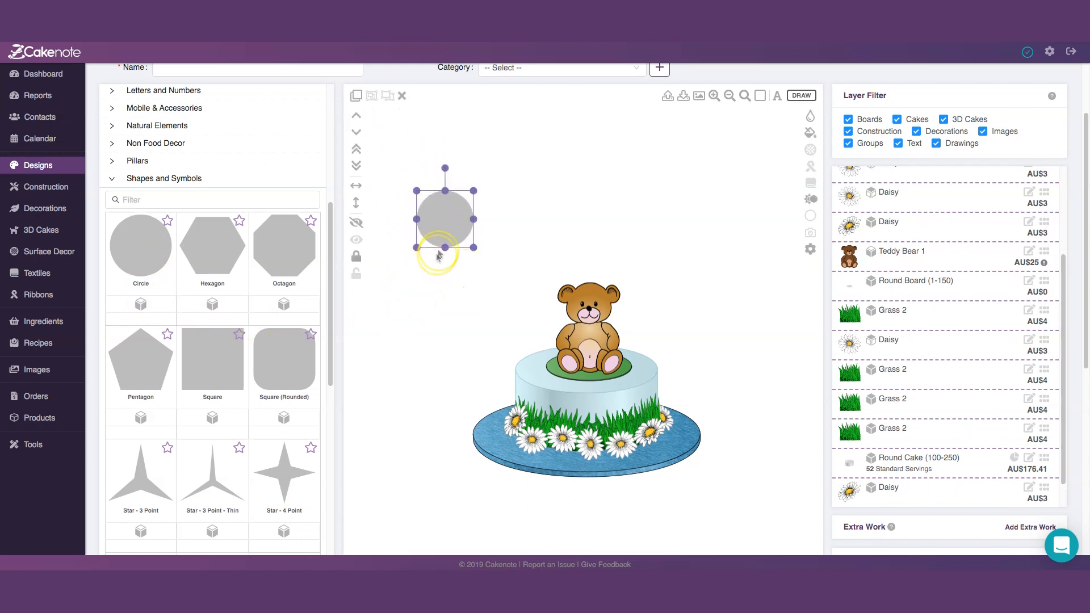
drag(445, 248, 479, 198)
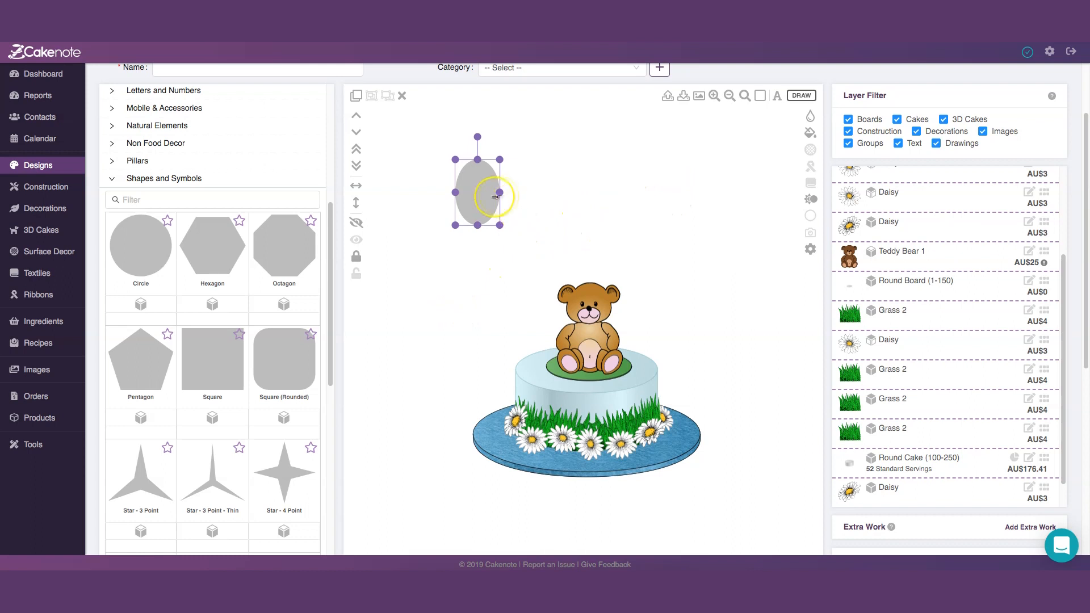
Fill the oval with a radial gradient from pale blue D7EBF5 at the centre to blue 21A8EA at the edge.
click(810, 134)
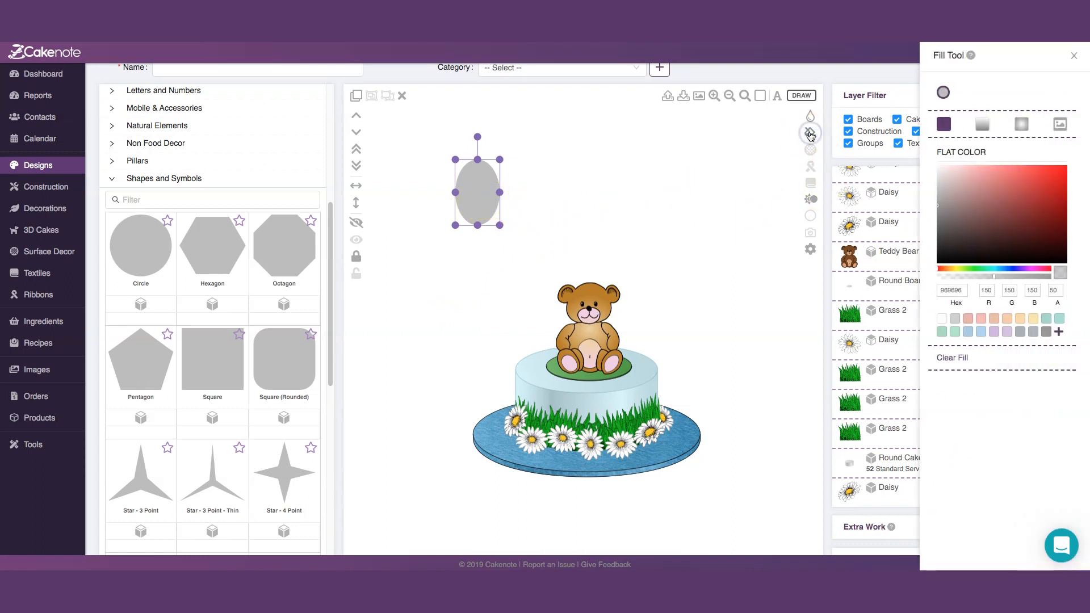
click(1023, 126)
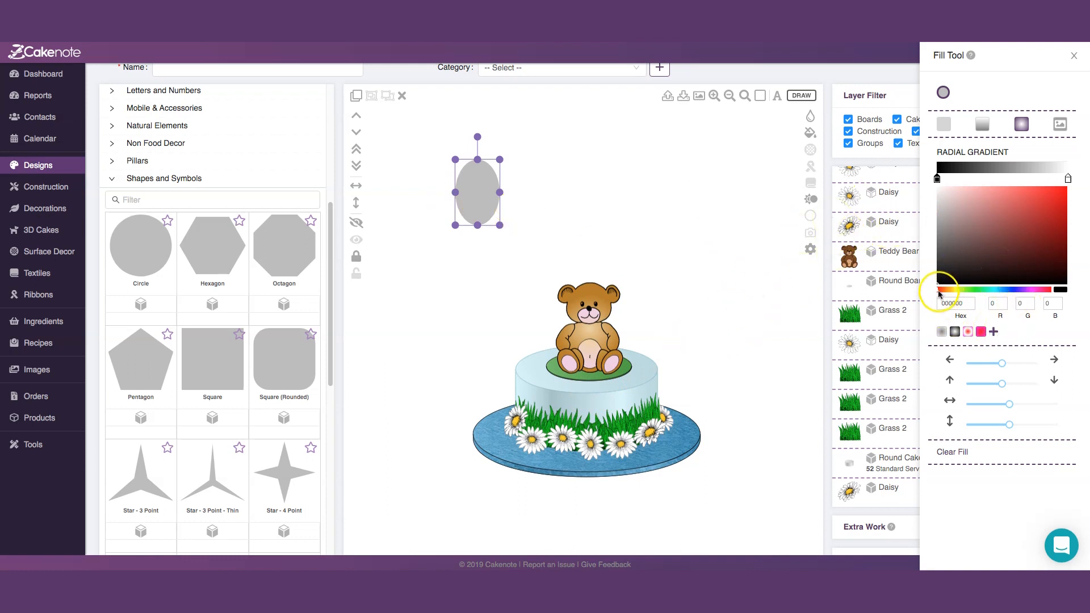
drag(938, 293, 1001, 293)
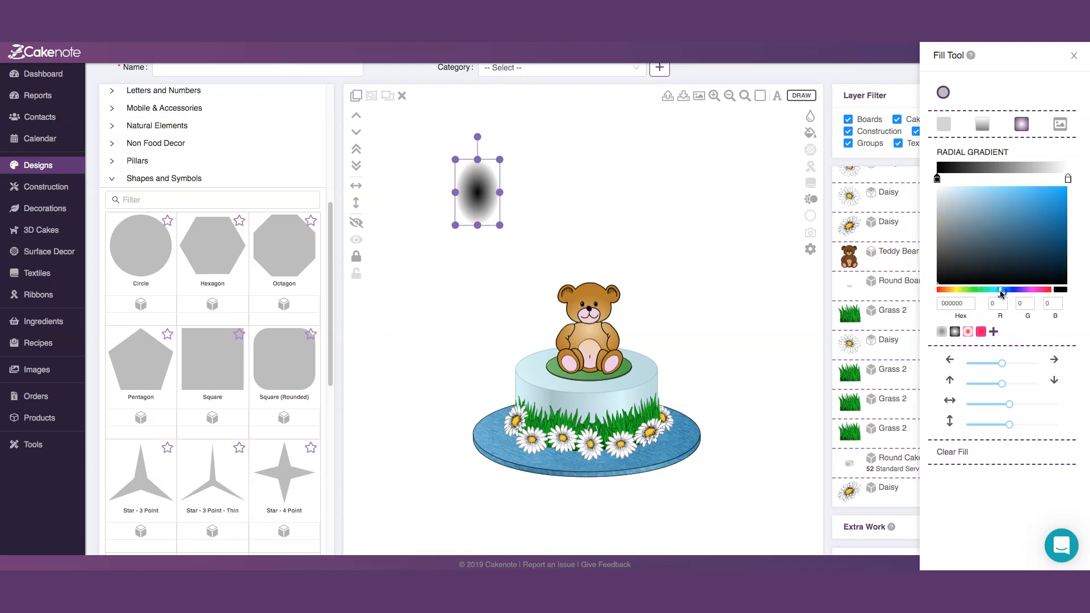
click(486, 192)
click(963, 199)
click(954, 192)
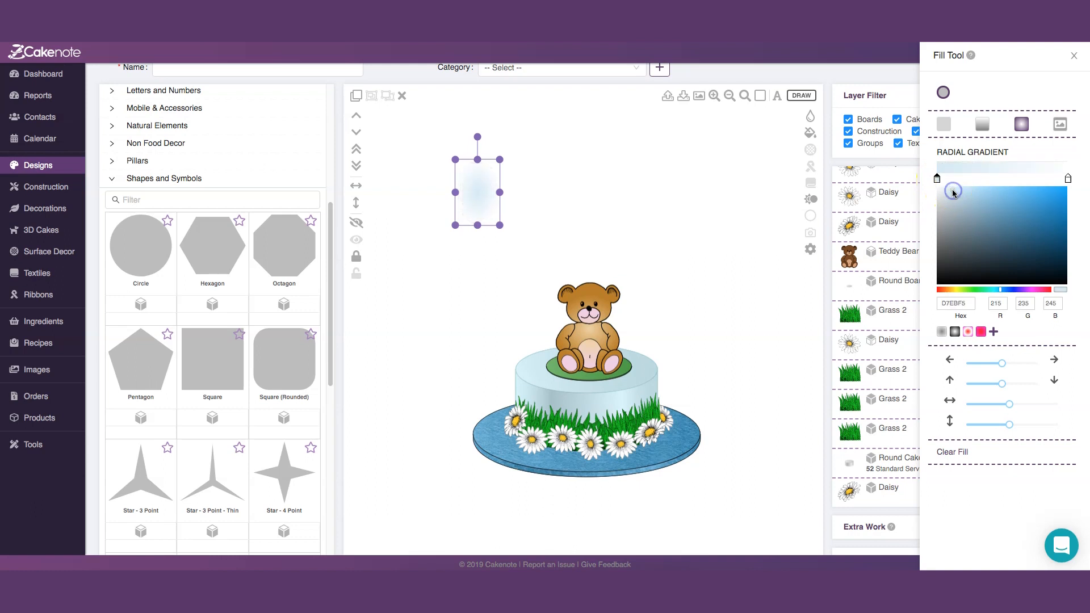
click(1050, 196)
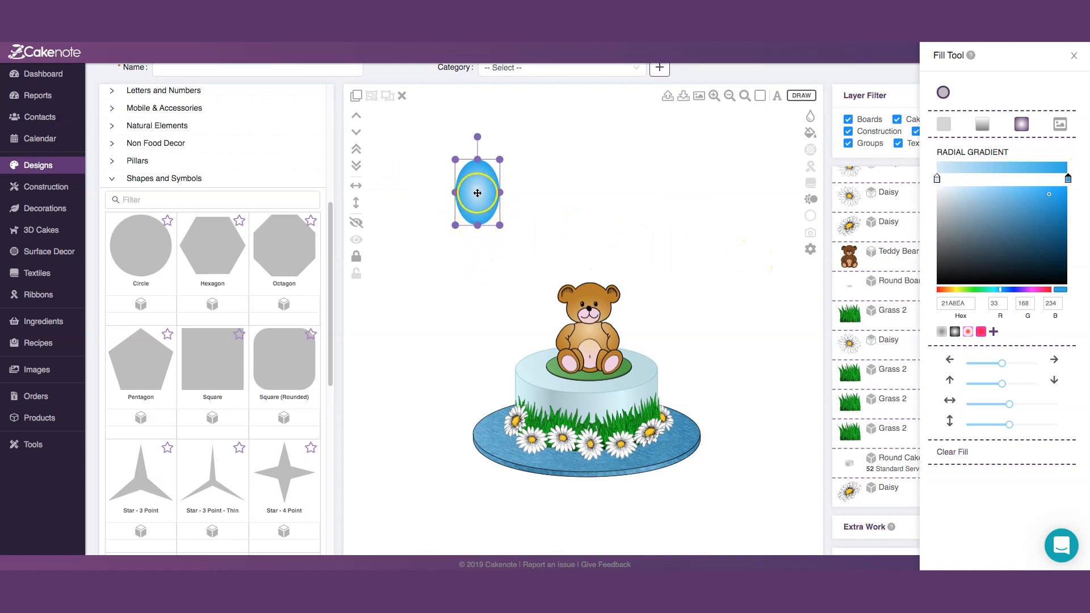
Shift the oval's radial gradient centre left and slightly up to form an off-centre highlight, and finish the fill.
drag(480, 185, 477, 191)
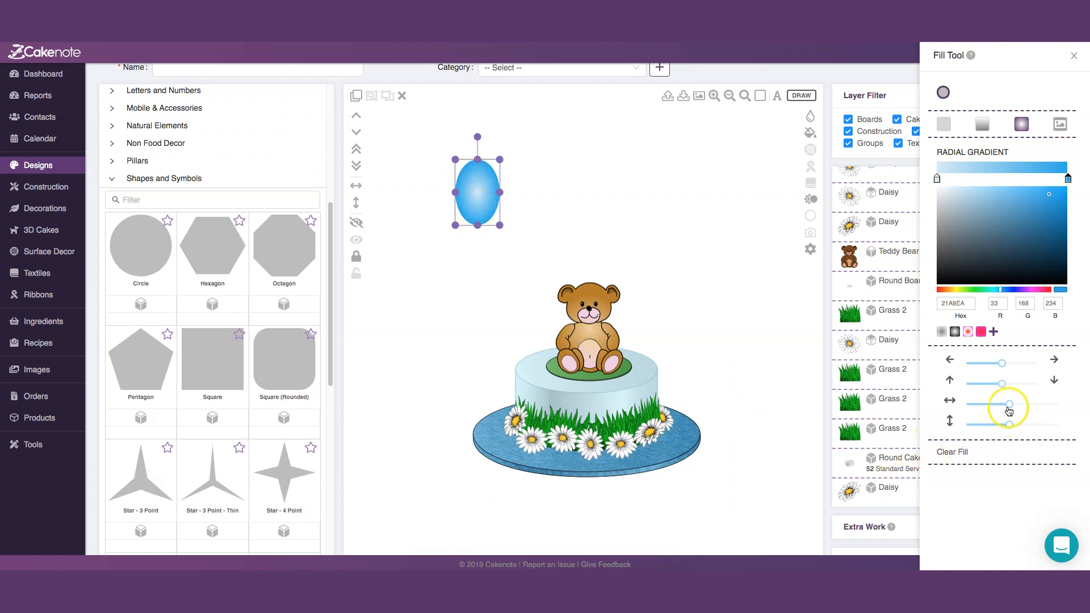
drag(999, 407, 994, 408)
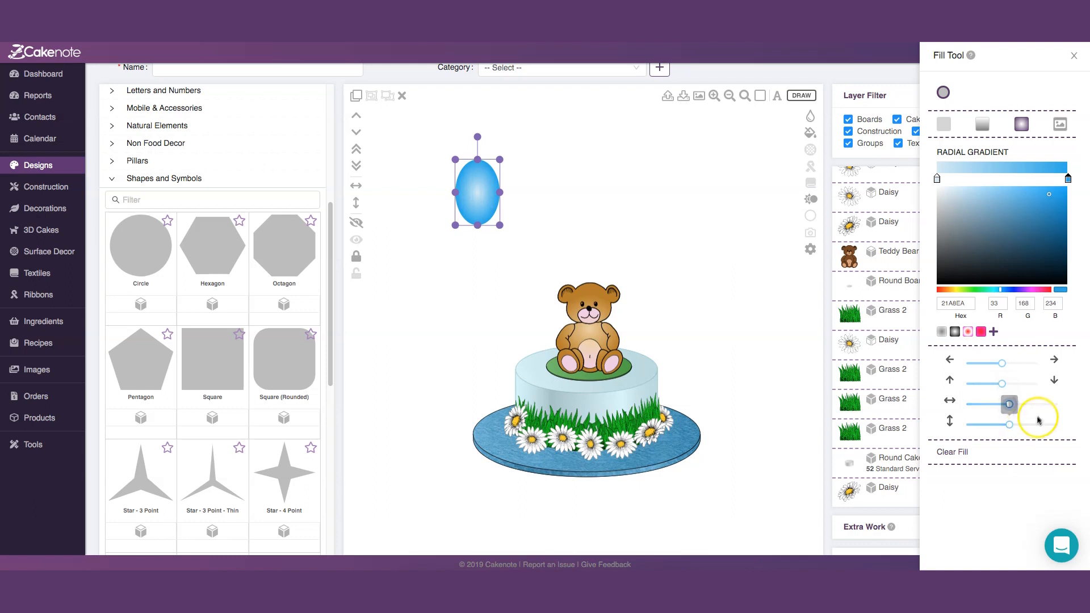
drag(1002, 373, 991, 367)
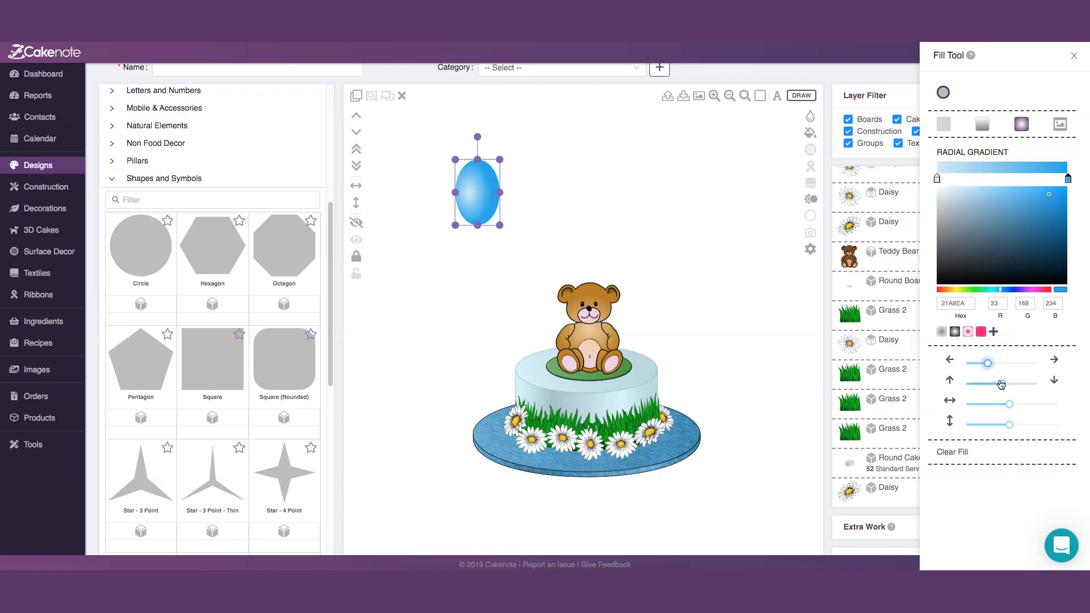
drag(1002, 388, 998, 388)
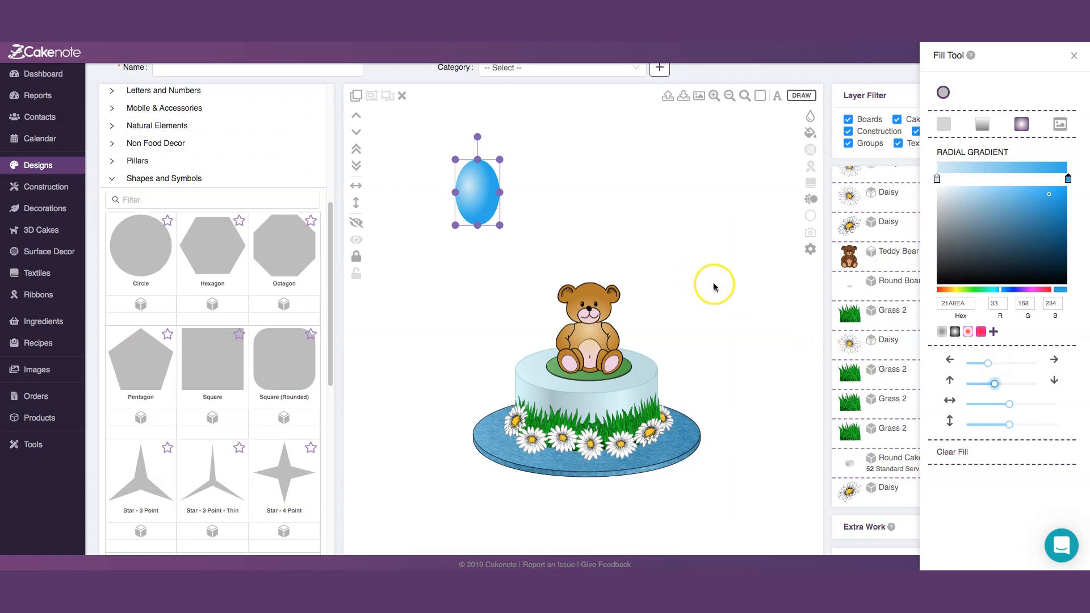
click(417, 259)
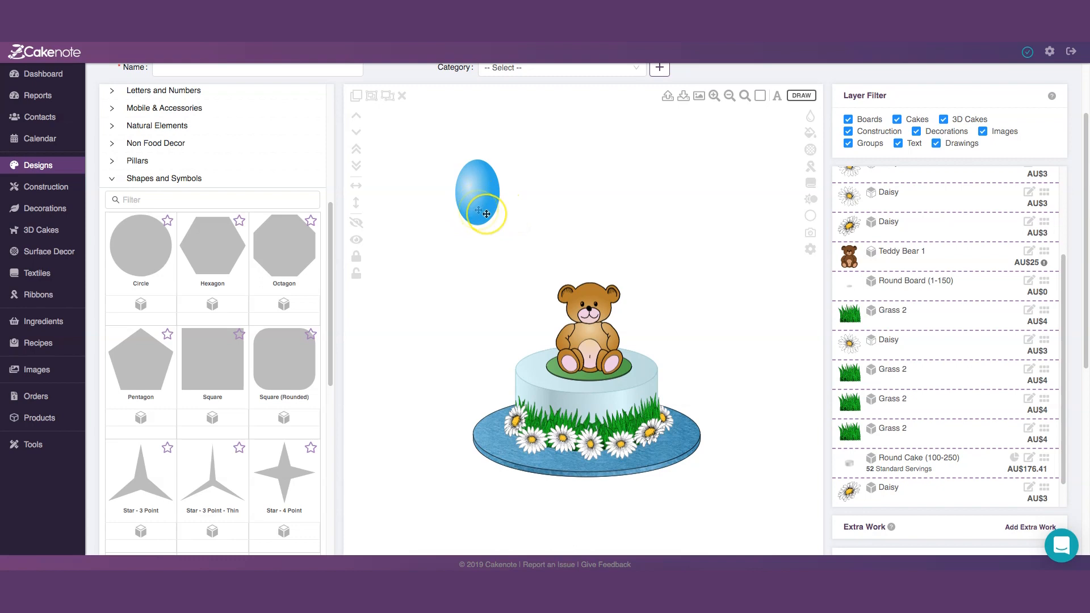
Move the blue oval slightly up and to the right above the cake.
scroll(775, 314, up, 2)
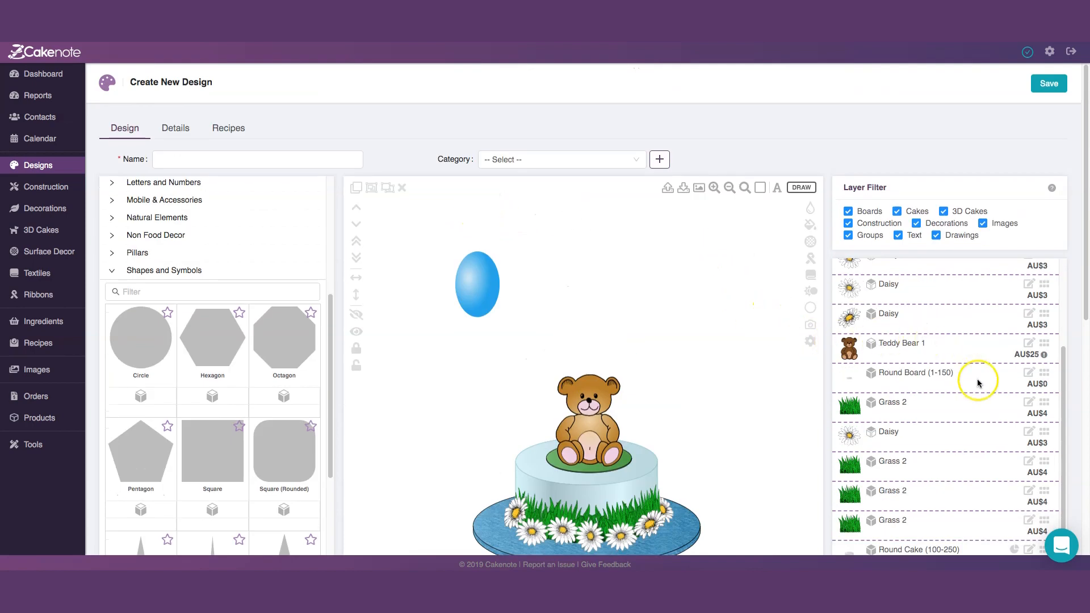
scroll(976, 377, up, 3)
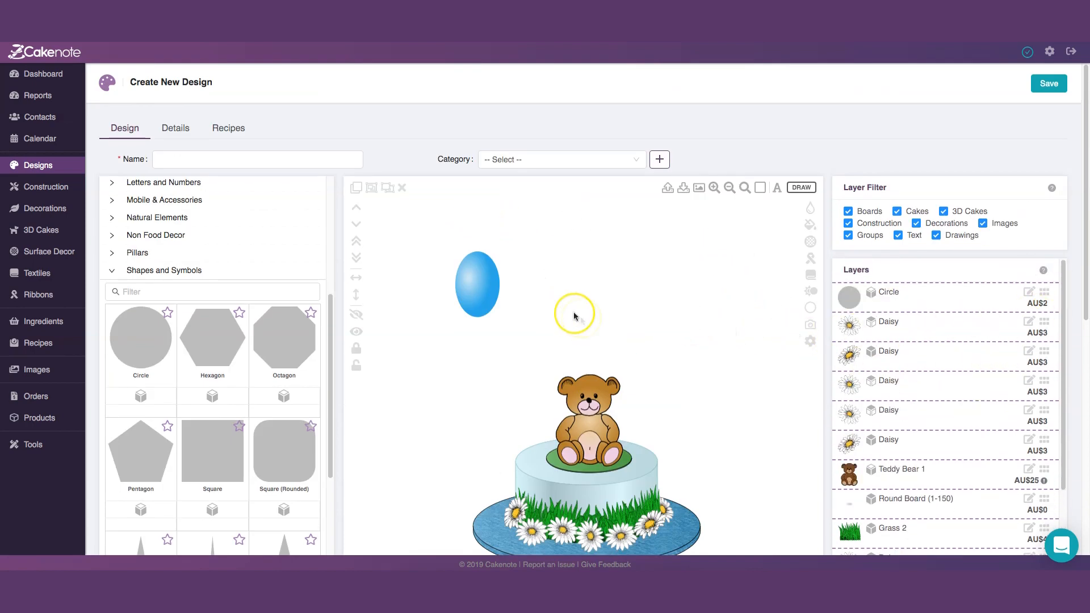
drag(483, 294, 500, 291)
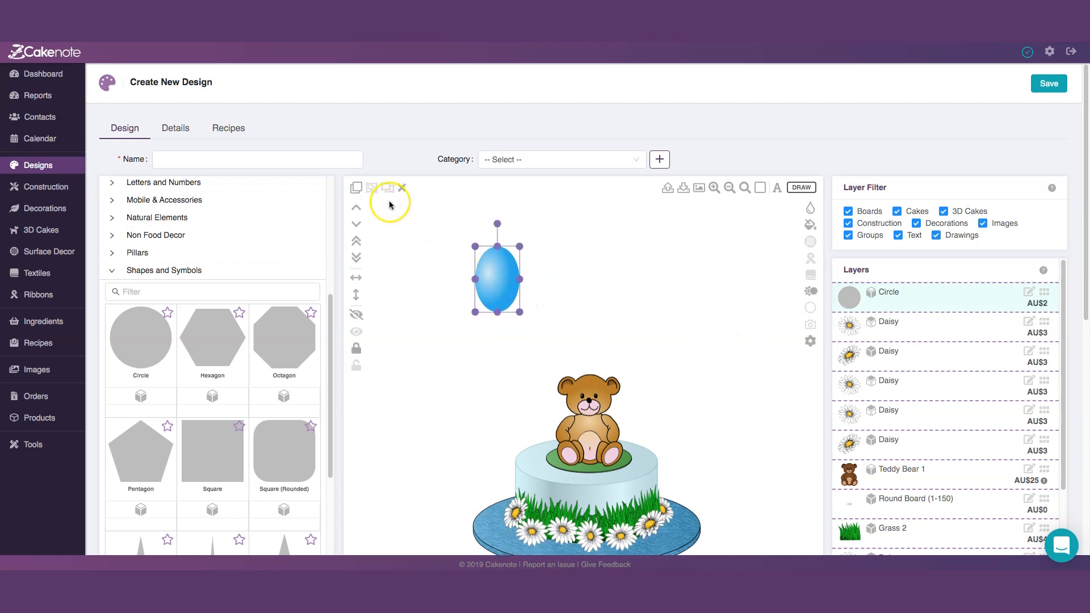
Duplicate the blue oval twice and spread the copies out to make a row of three ovals above the cake.
click(355, 189)
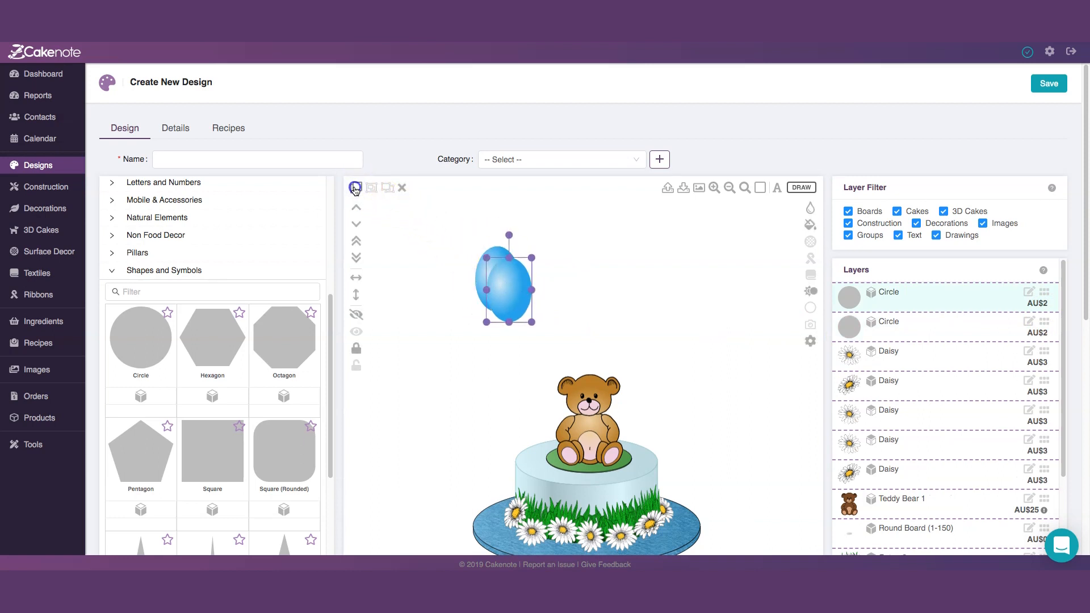
click(355, 189)
click(513, 292)
drag(512, 293, 674, 287)
click(511, 290)
drag(511, 290, 585, 280)
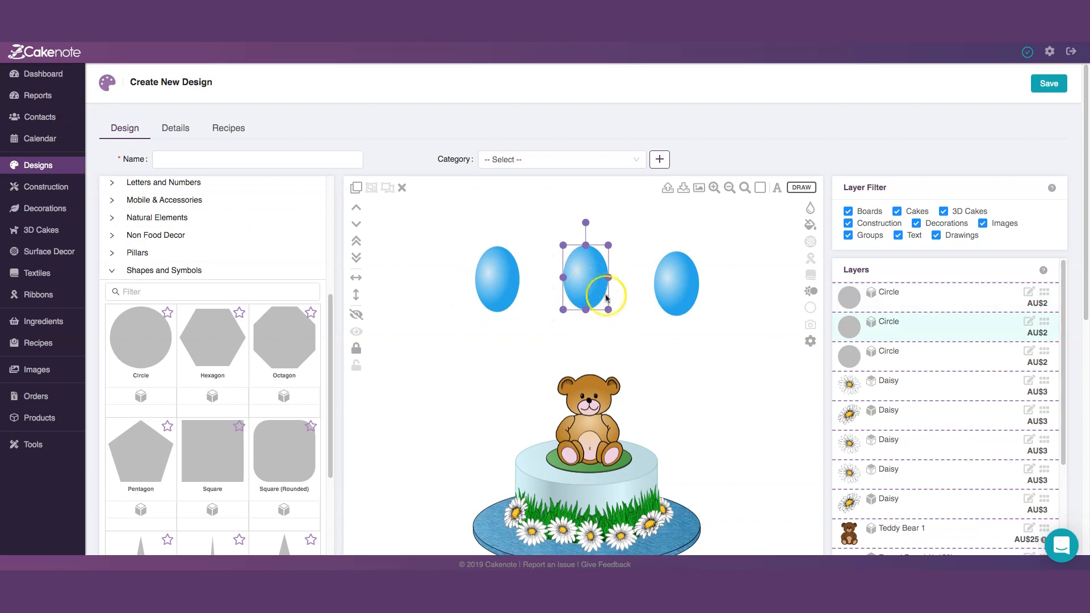
Recolour the middle oval's radial gradient to pale yellow F3F5D7 at the centre and lime green ACEA21 at the edge.
click(812, 223)
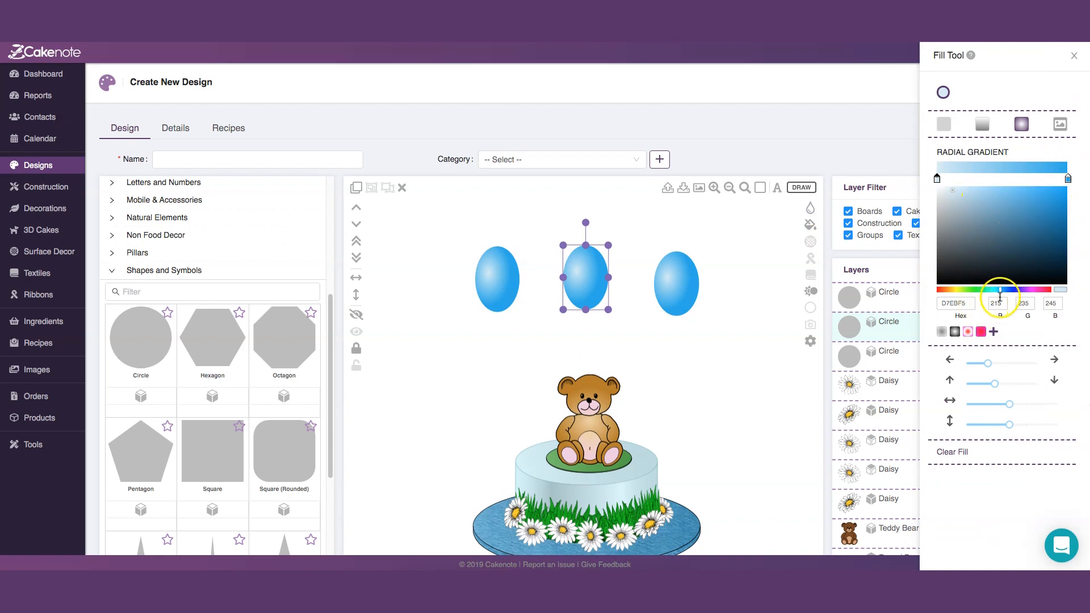
drag(995, 294, 961, 296)
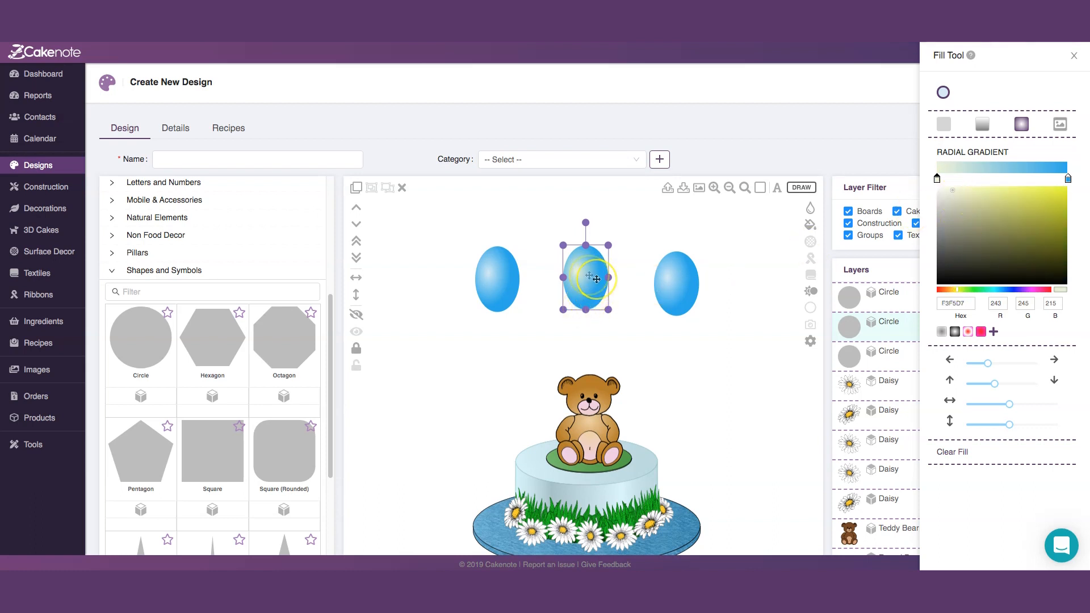
click(1068, 180)
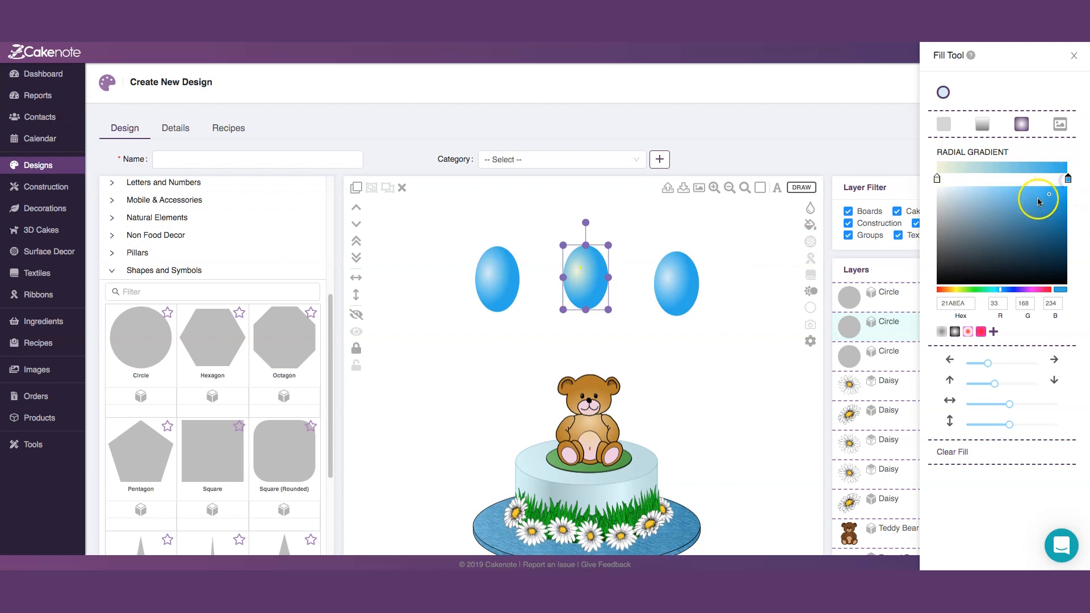
click(997, 293)
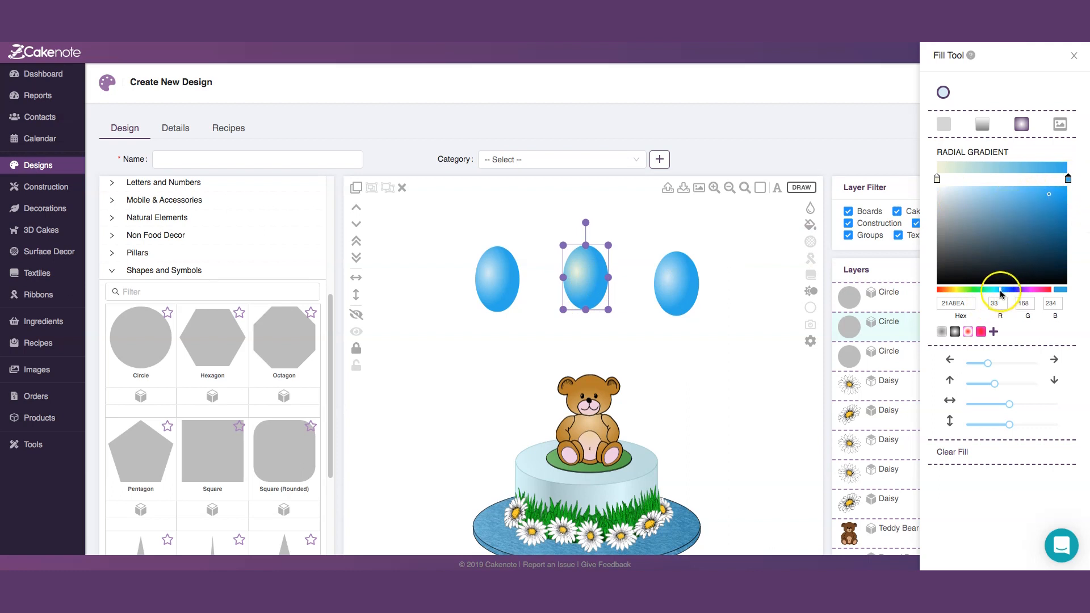
drag(1003, 293, 964, 293)
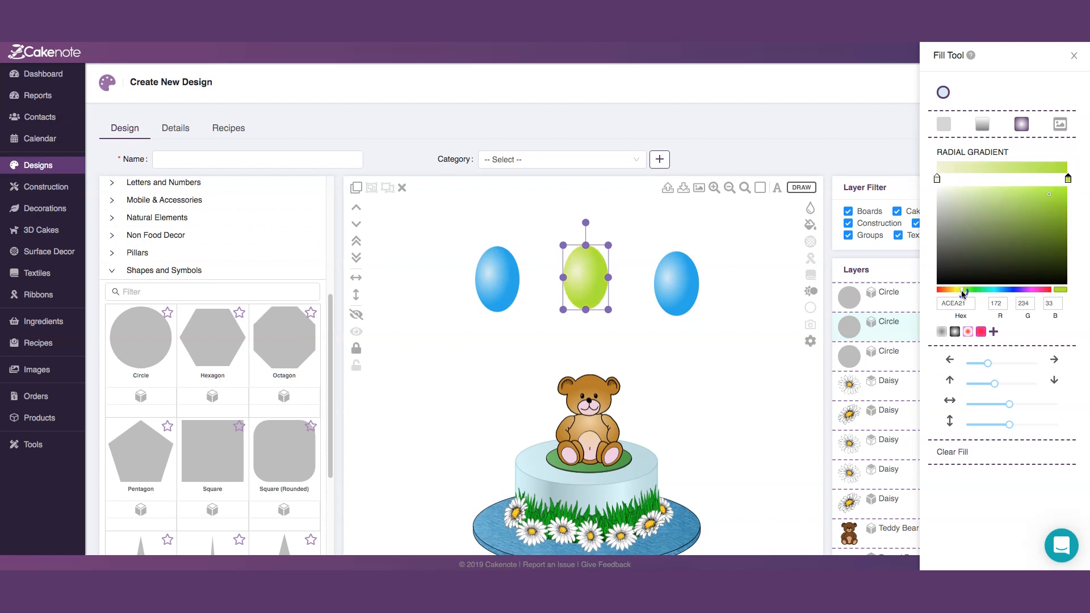
click(781, 323)
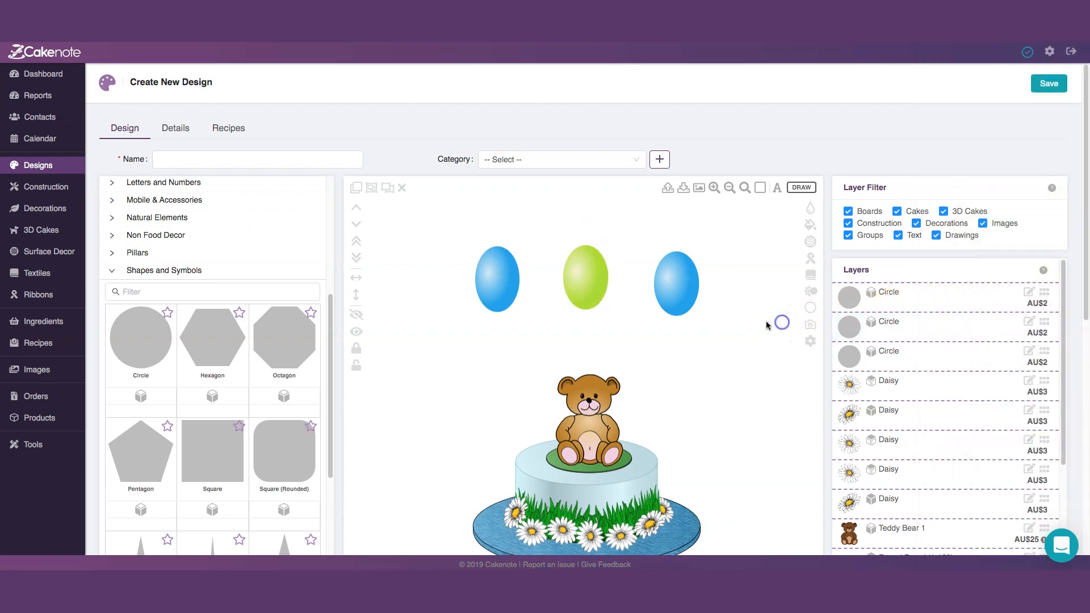
Recolour the rightmost oval's radial gradient to pale pink F5DED7 at the centre and red EA2121 at the edge.
click(676, 283)
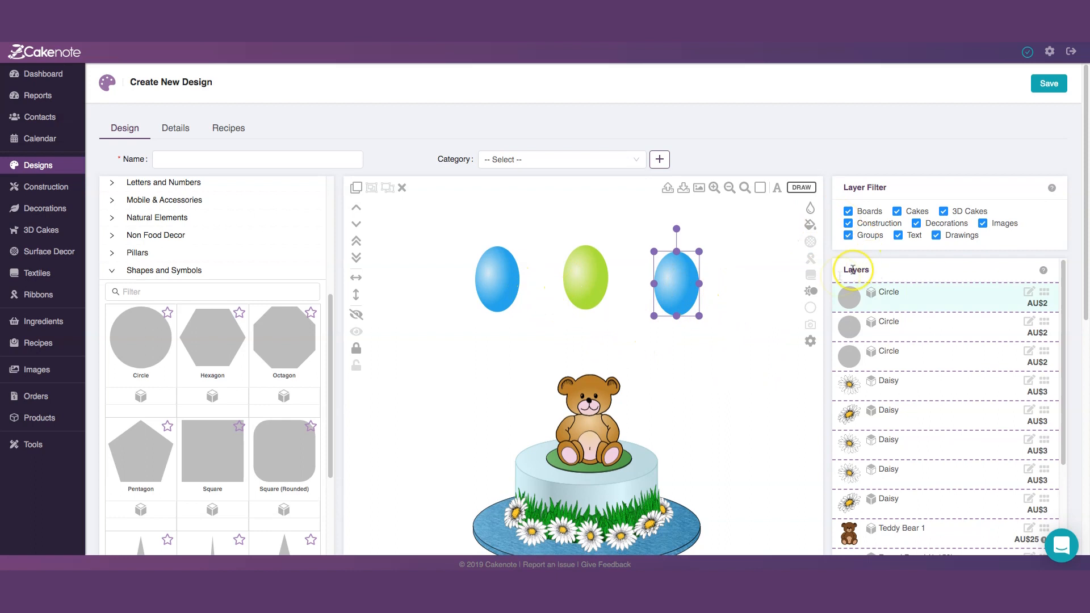
click(814, 226)
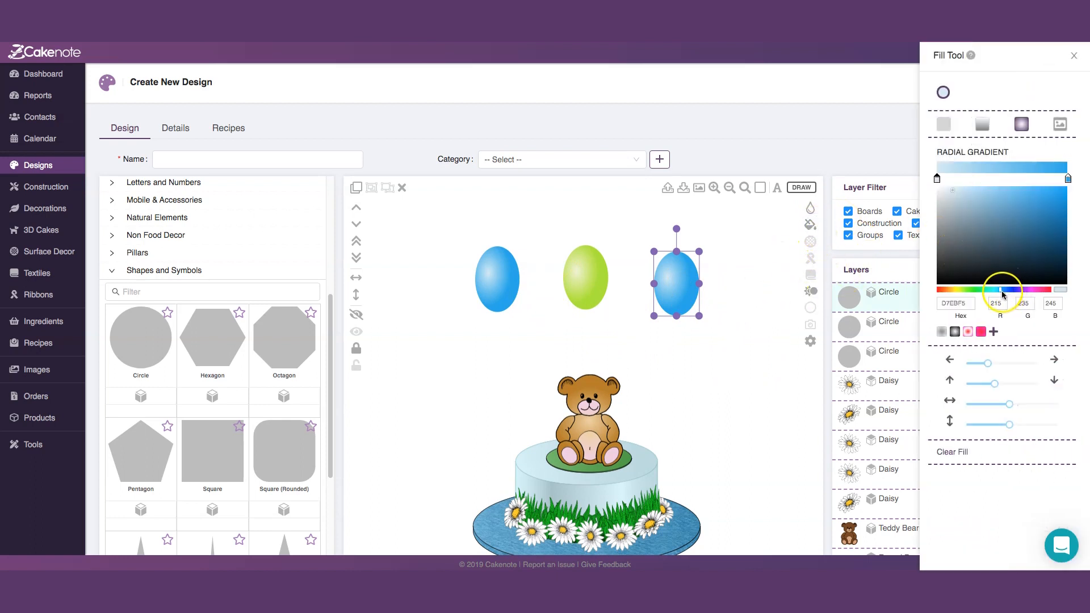
drag(1001, 293, 942, 294)
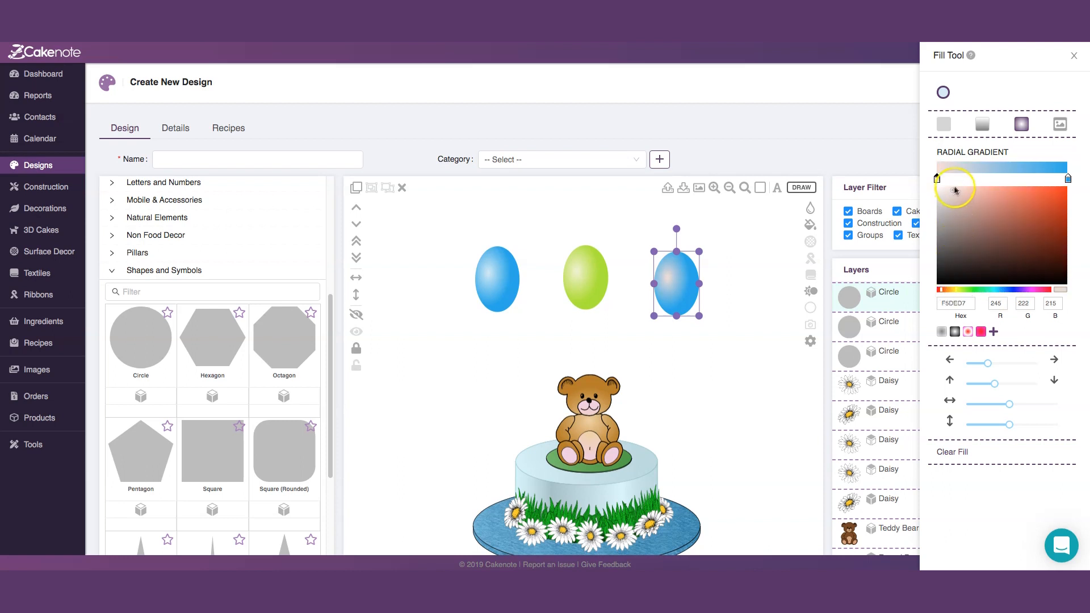
click(1068, 179)
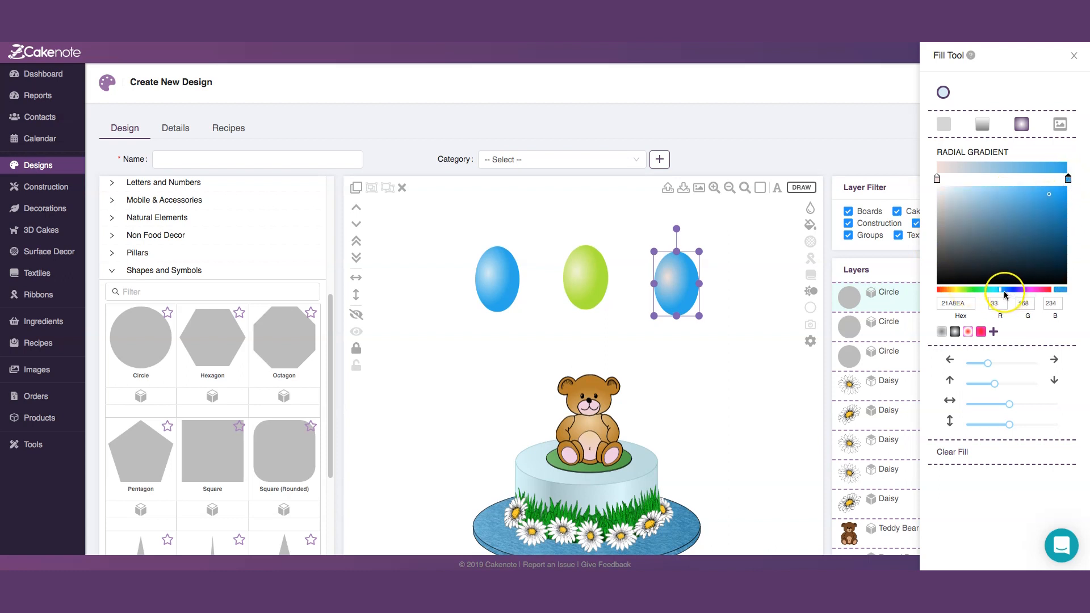
drag(983, 293, 930, 291)
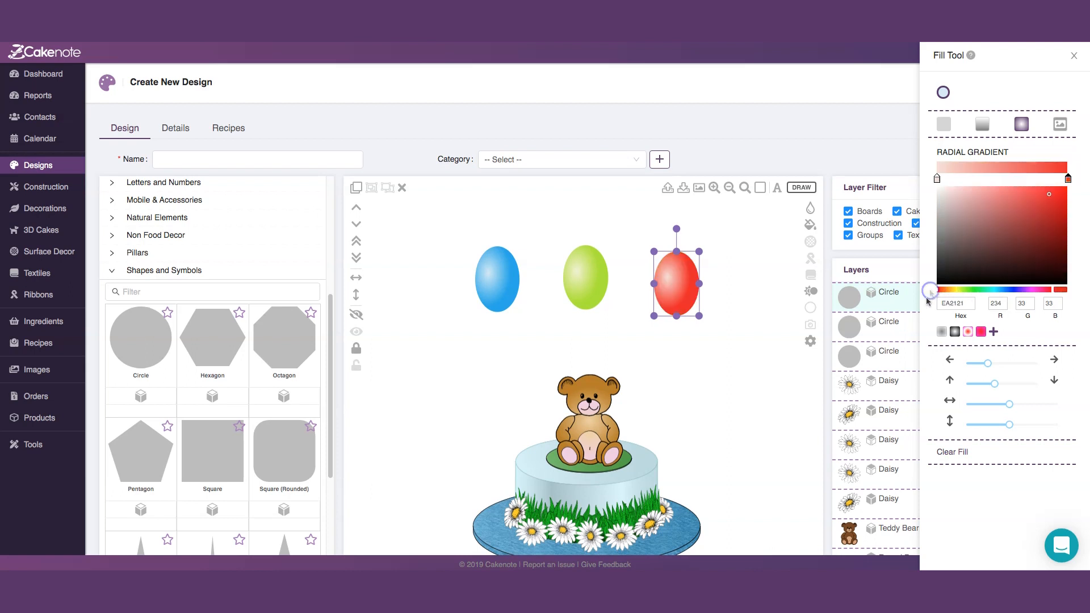
click(771, 335)
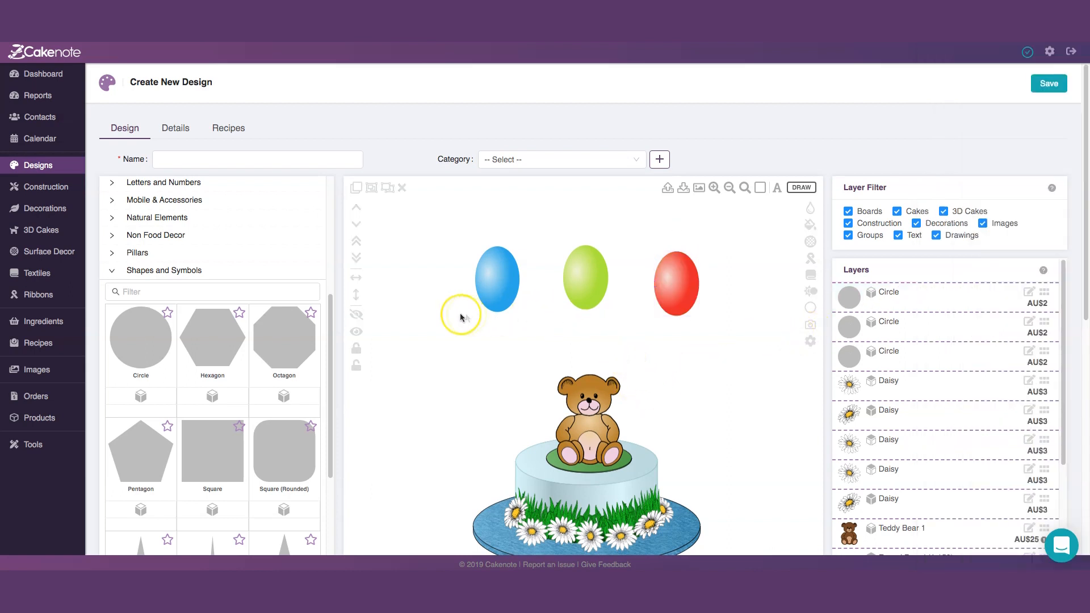
Move the green and red ovals closer to the blue one, each slightly higher than the one before.
click(501, 281)
drag(585, 276, 565, 271)
drag(672, 284, 633, 265)
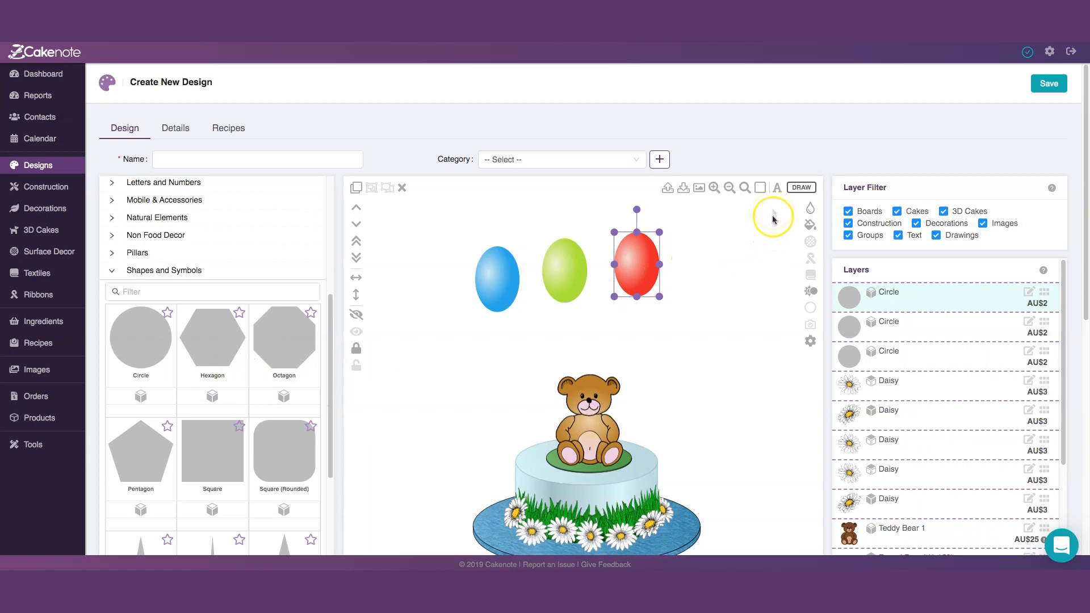
Draw a short horizontal stroke and a short curved stroke above the teddy bear with the black Marker Pen at thickness 4.
click(802, 188)
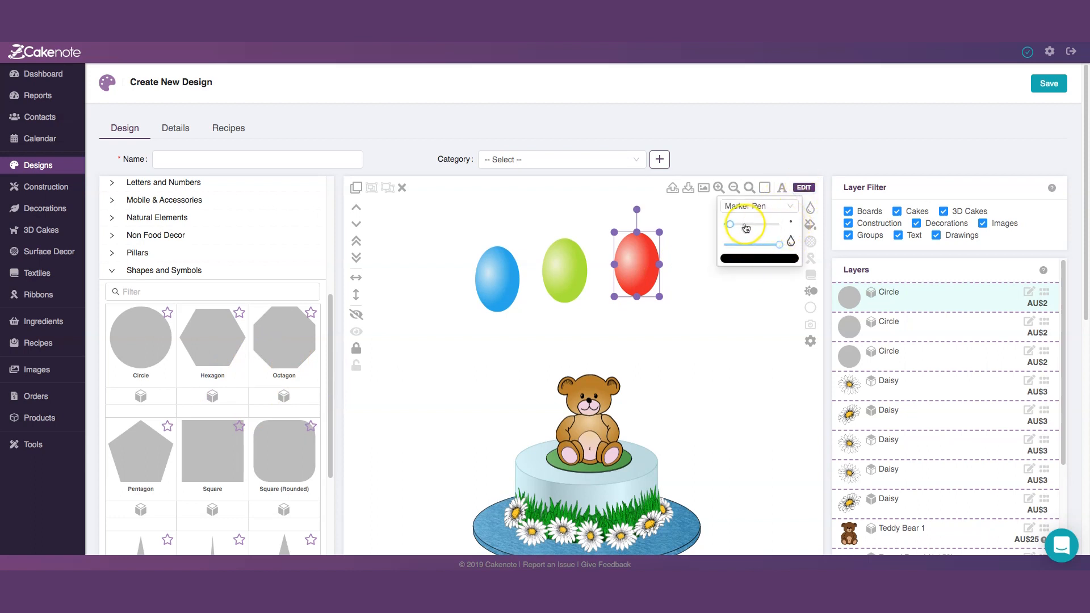
drag(732, 227, 733, 226)
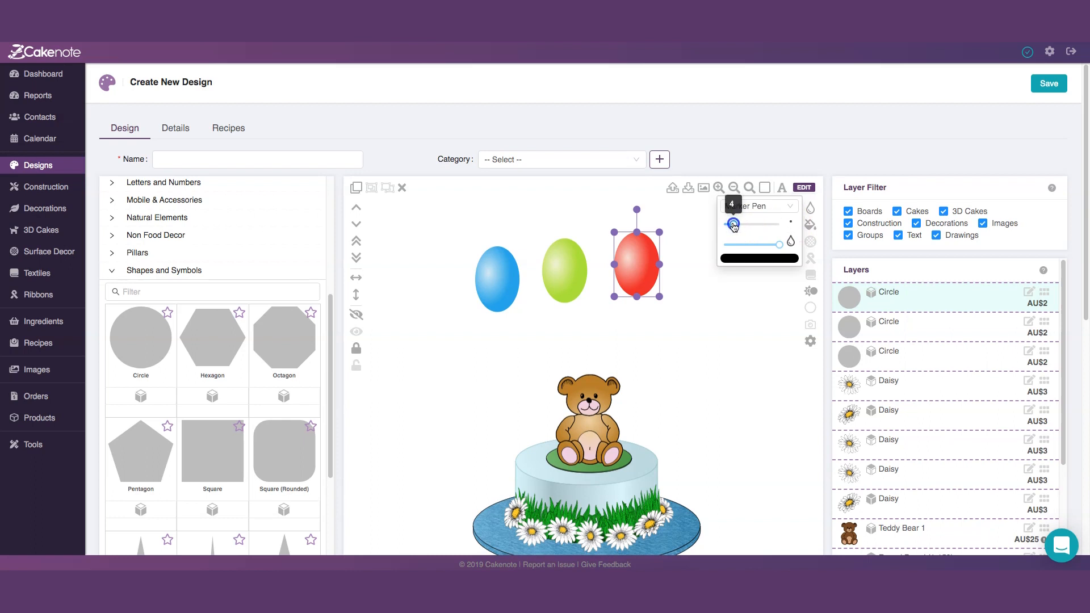
drag(733, 226, 734, 226)
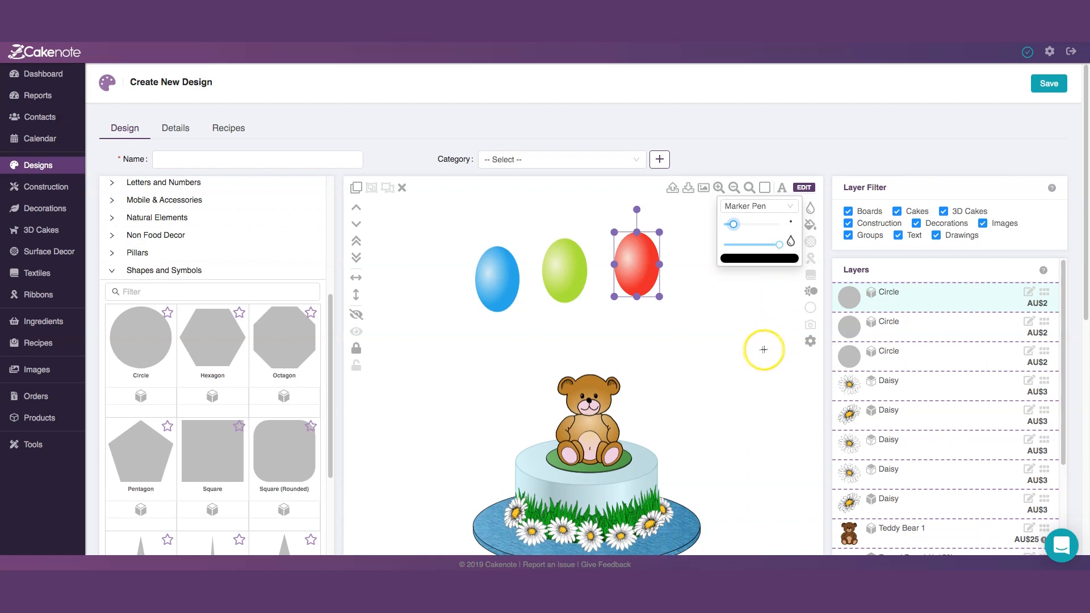
click(642, 338)
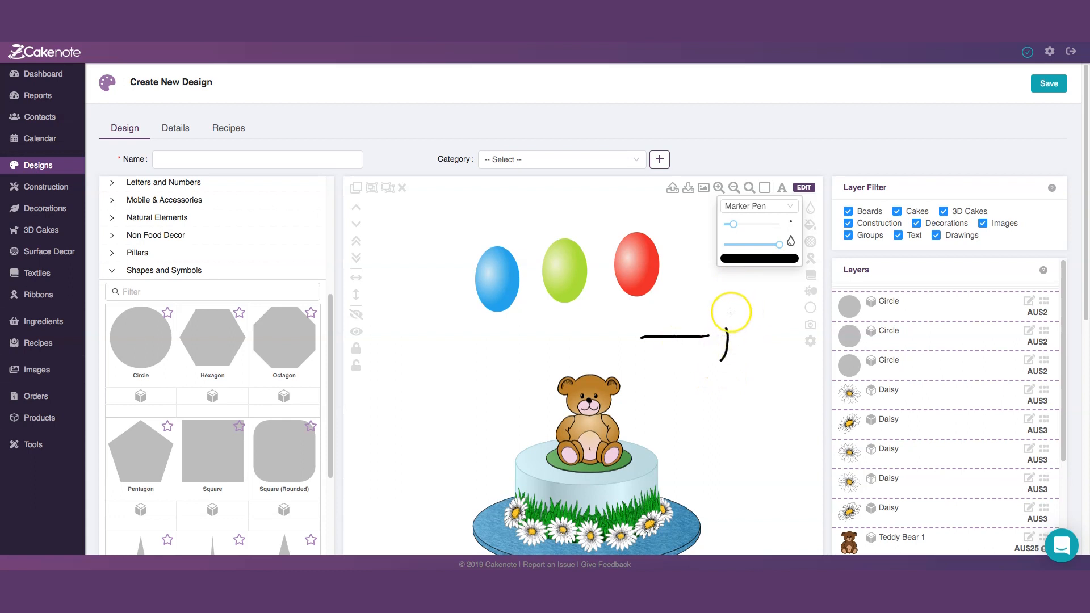
Leave drawing mode and delete the two marker strokes together.
click(806, 188)
mouse_move(746, 390)
mouse_down()
mouse_move(686, 313)
mouse_move(635, 309)
mouse_up()
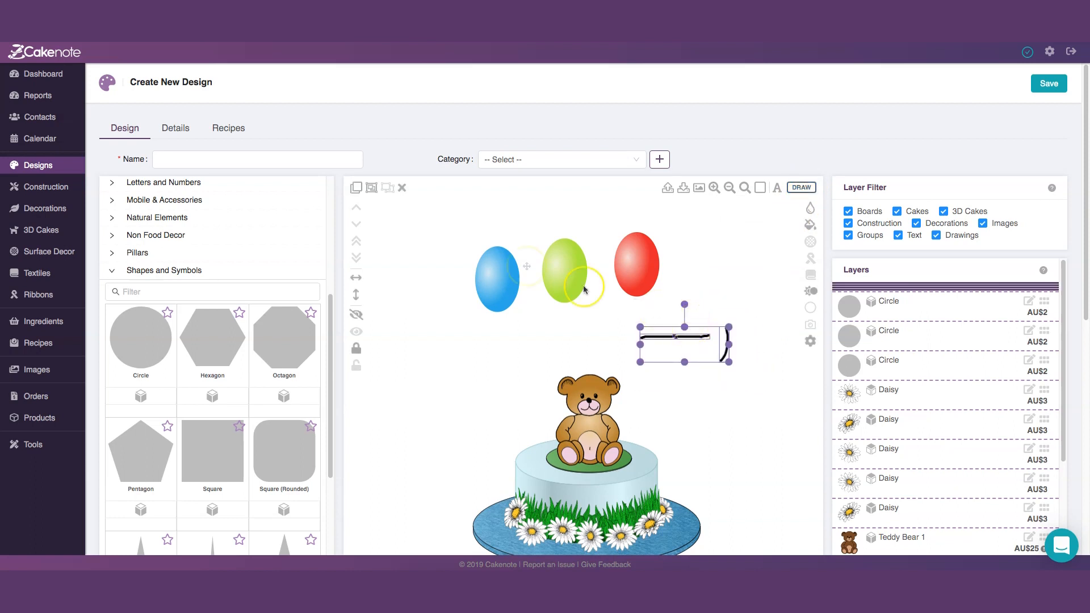
click(402, 188)
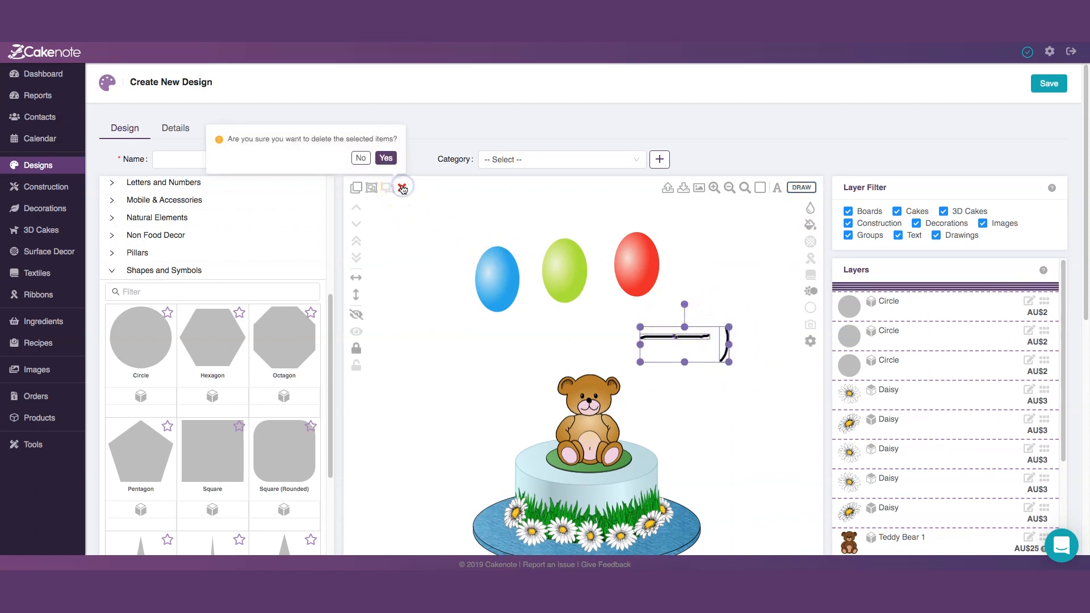
click(388, 163)
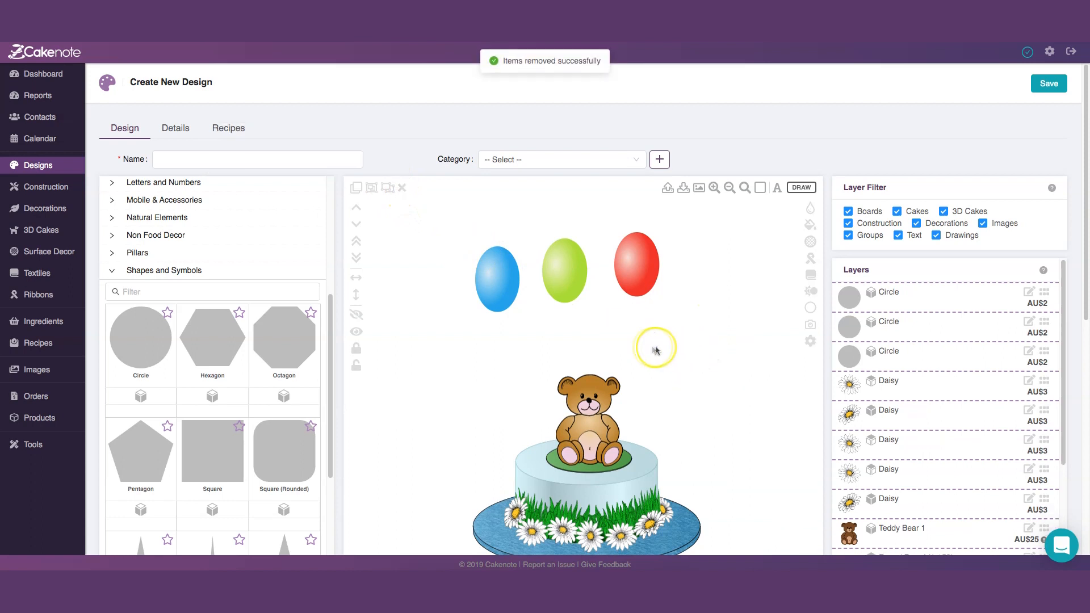
Draw a long, slightly sloping black line with a thinner Marker Pen between the ovals and the teddy bear.
click(801, 187)
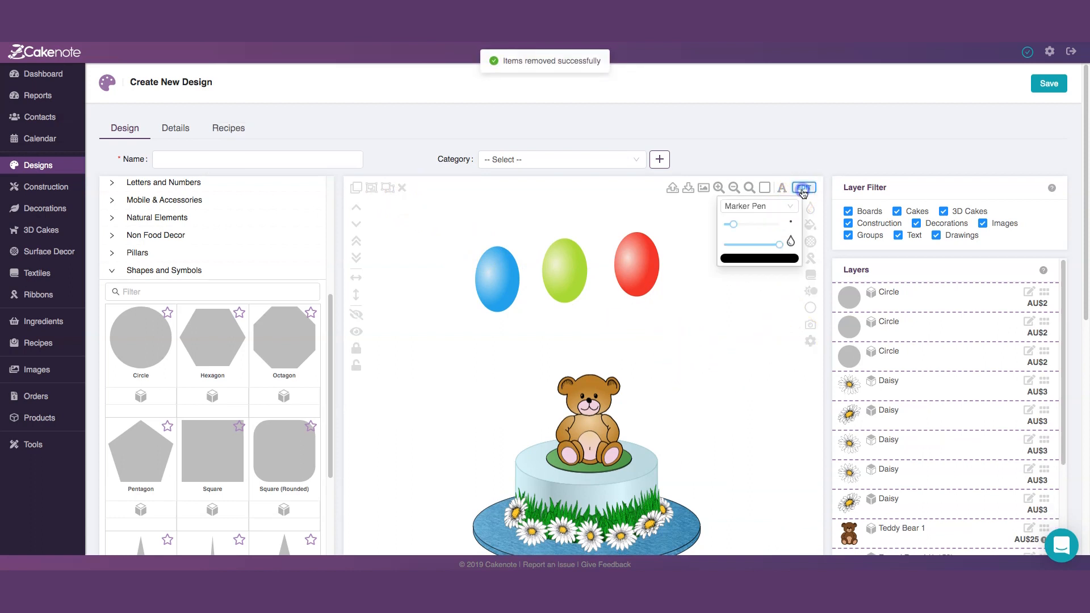
drag(736, 230, 731, 226)
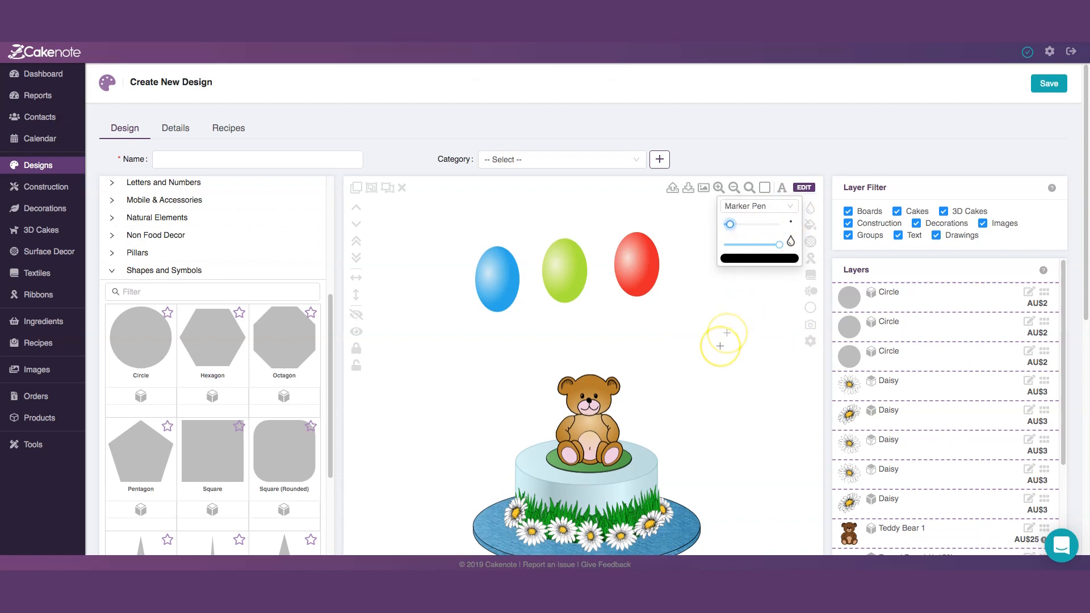
drag(640, 331, 858, 352)
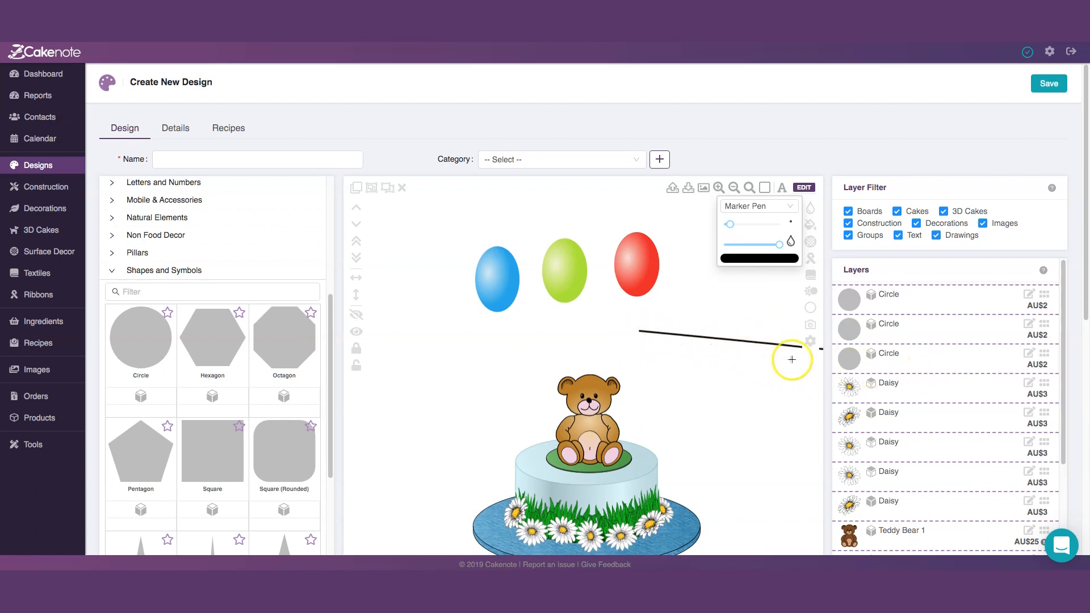
Shorten the drawn line, rotate it nearly upright, and place it over the teddy bear's left side below the green oval.
click(804, 188)
drag(741, 340, 624, 334)
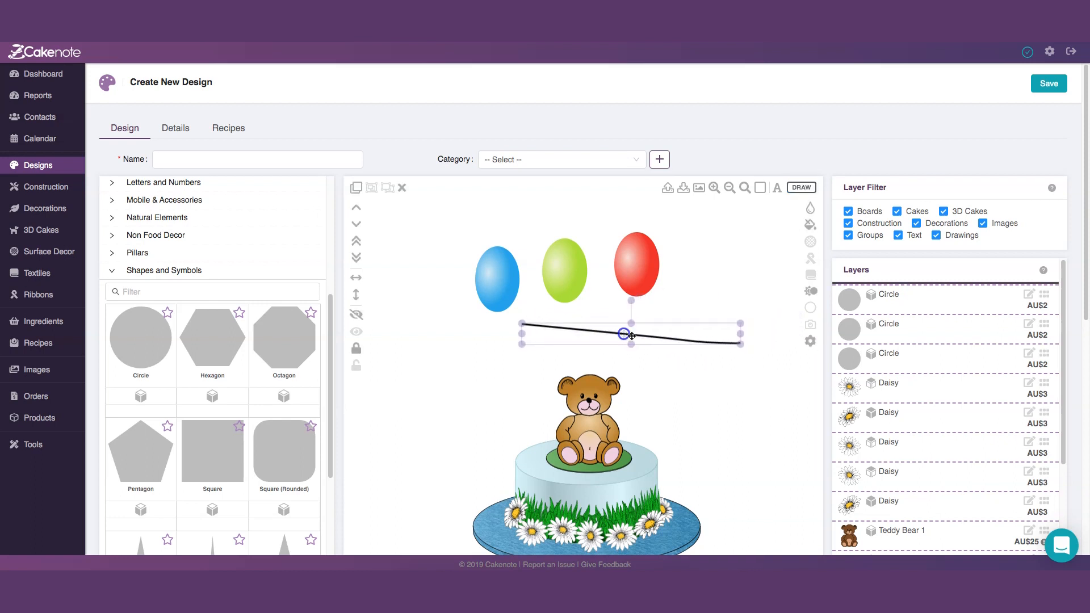
drag(742, 344, 579, 338)
mouse_move(581, 300)
mouse_down()
mouse_move(526, 298)
mouse_move(494, 337)
mouse_move(497, 355)
mouse_up()
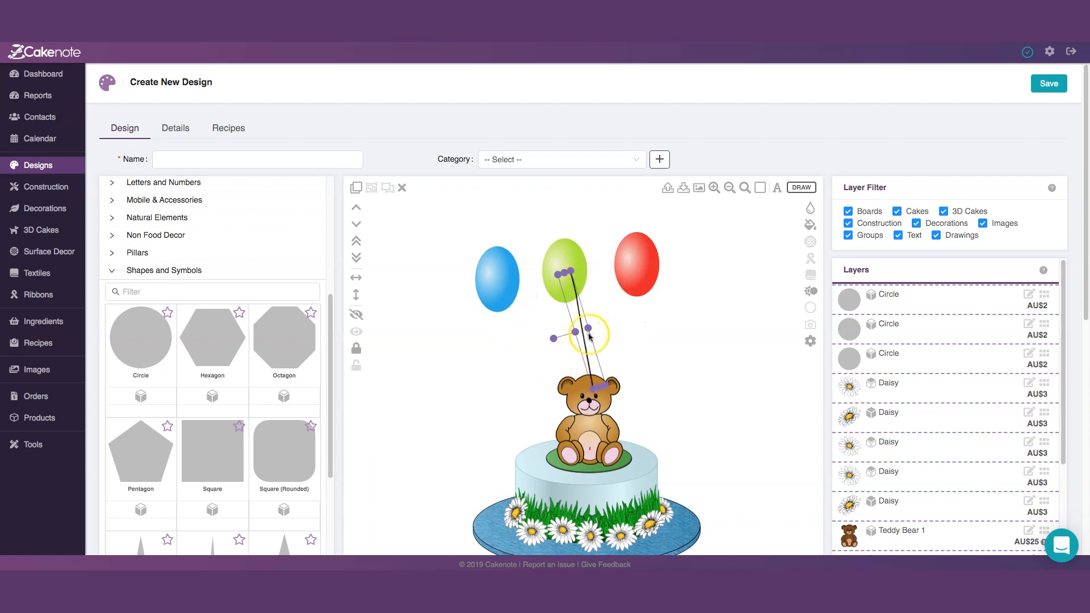
drag(577, 329, 561, 372)
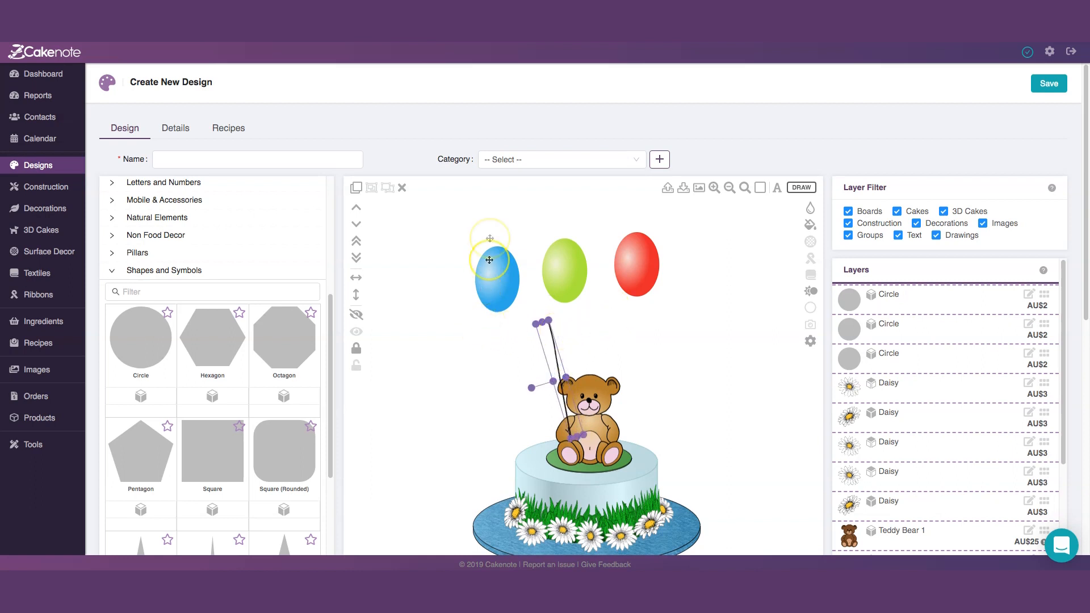
Duplicate the string line twice, move the newest copy to the right of the bear and rotate it upright.
click(358, 190)
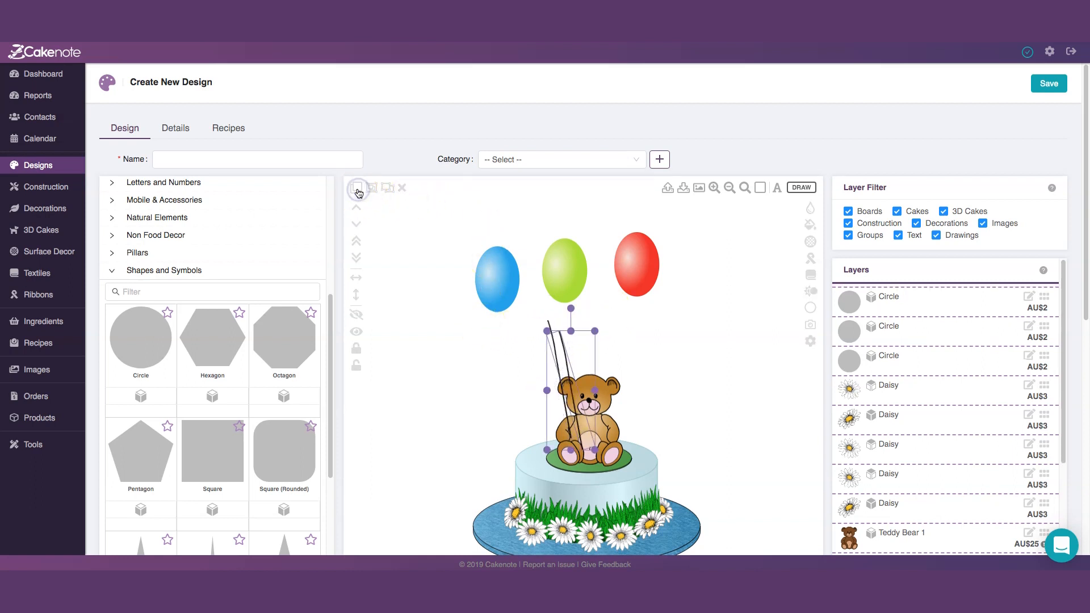
click(358, 190)
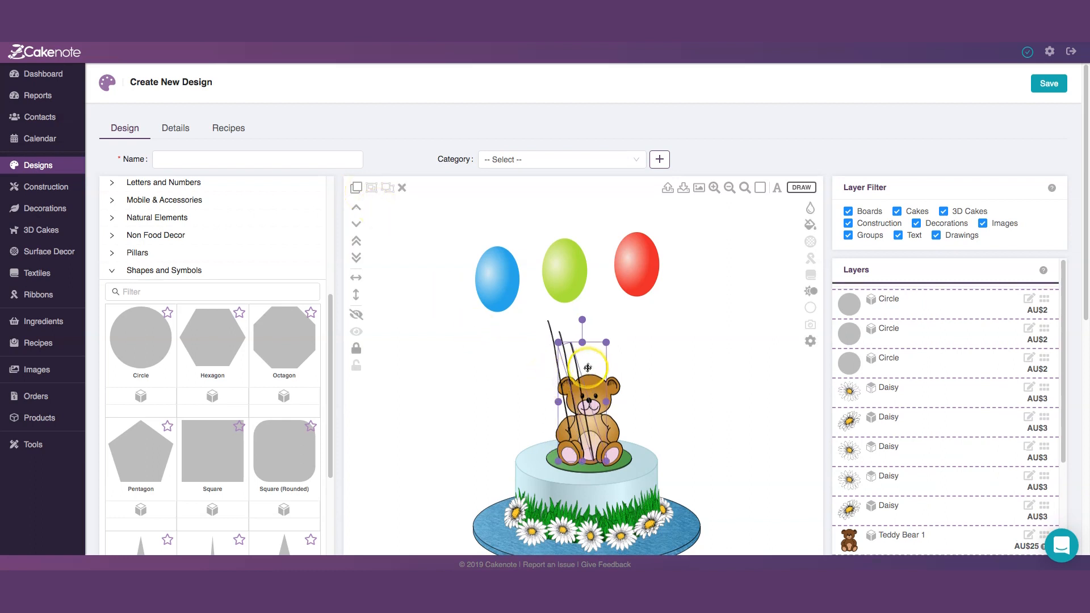
drag(578, 367, 682, 334)
mouse_move(686, 286)
mouse_down()
mouse_move(713, 292)
mouse_move(699, 291)
mouse_up()
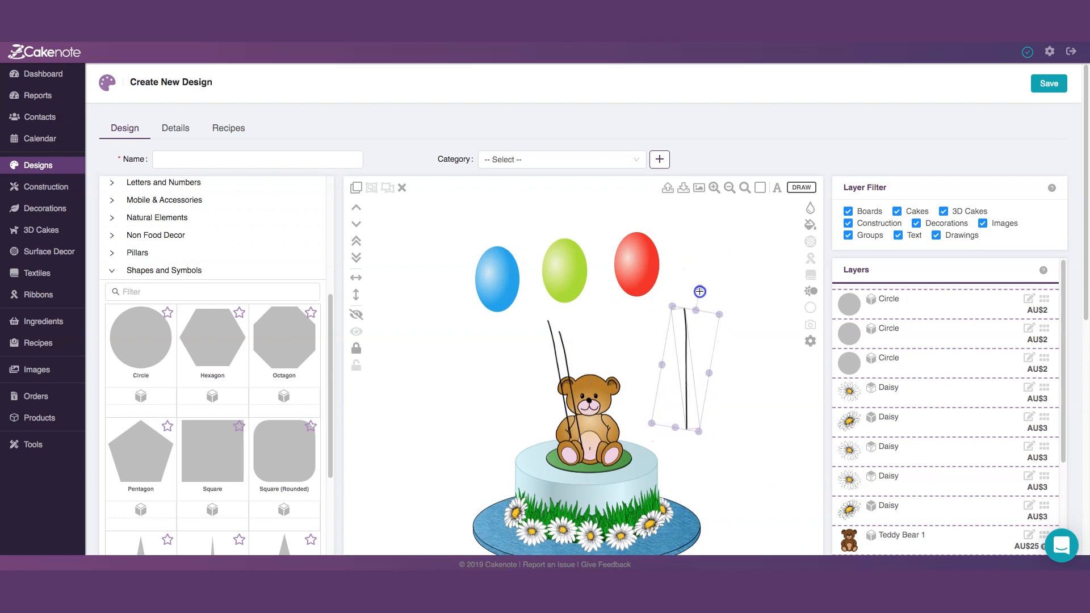
Move all three string lines away from the teddy bear into the empty area right of the red balloon.
drag(687, 356, 574, 364)
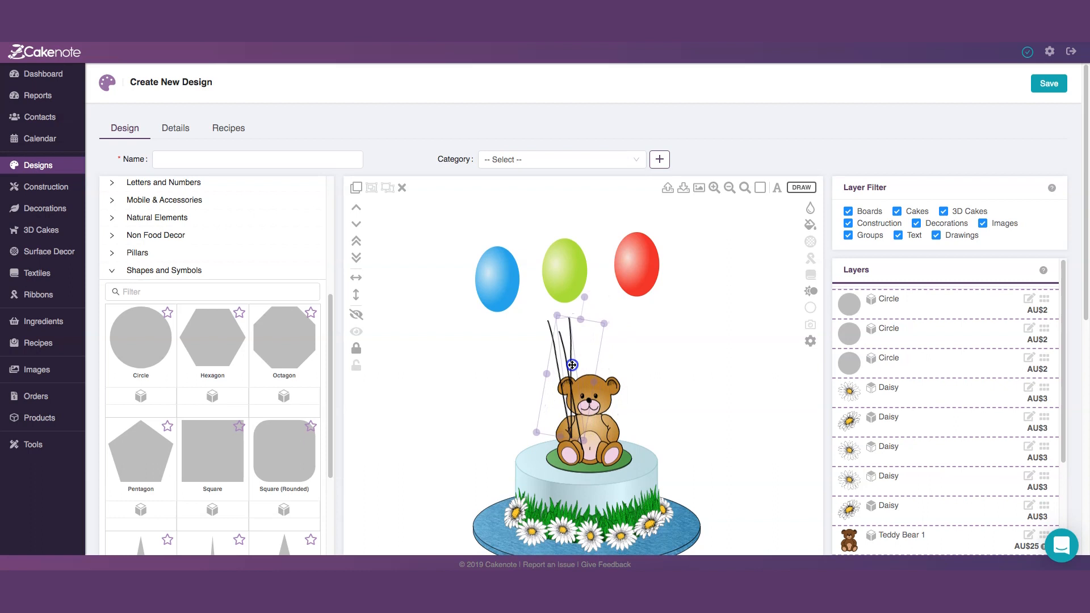
drag(572, 365, 573, 365)
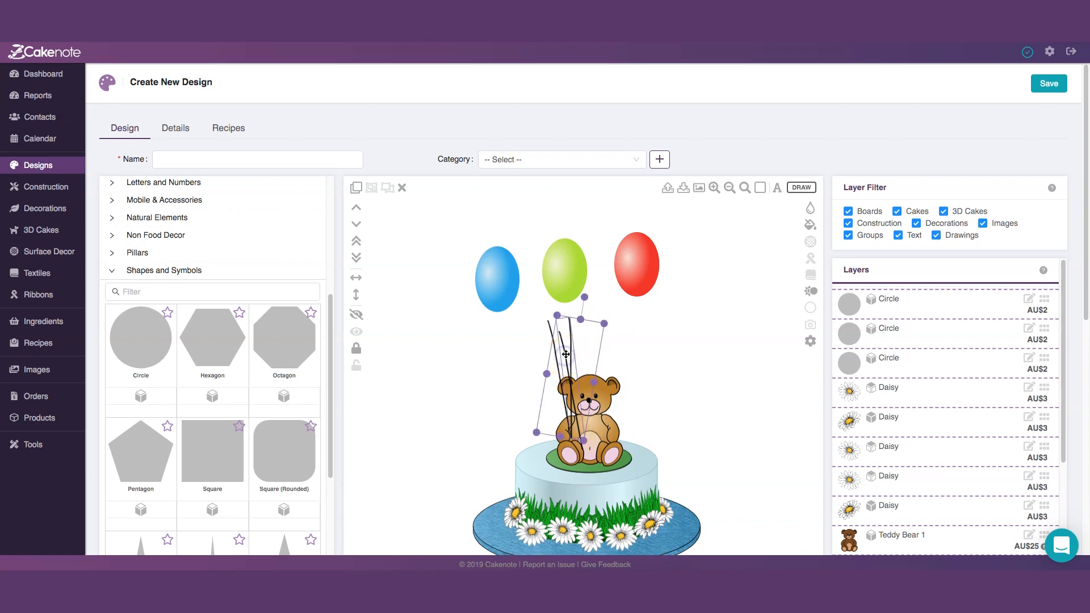
drag(571, 345, 725, 302)
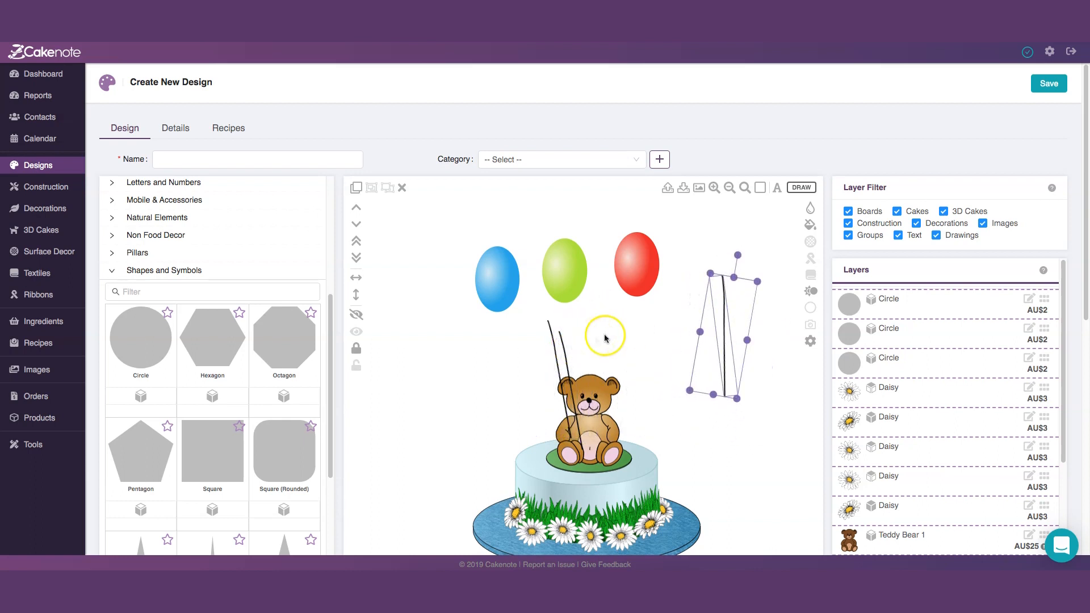
drag(566, 356, 708, 303)
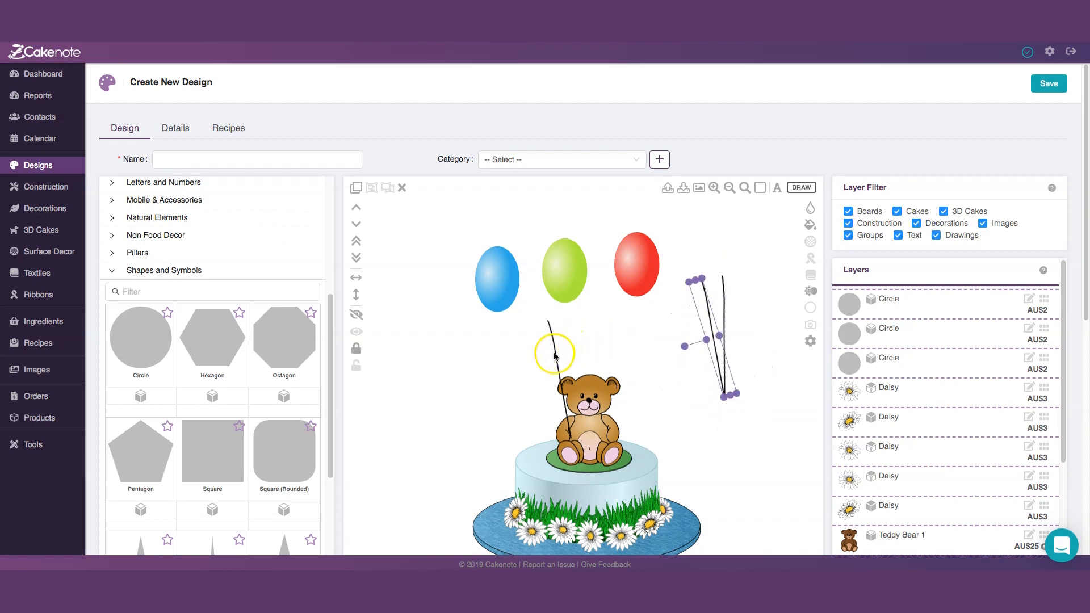
drag(557, 352, 745, 347)
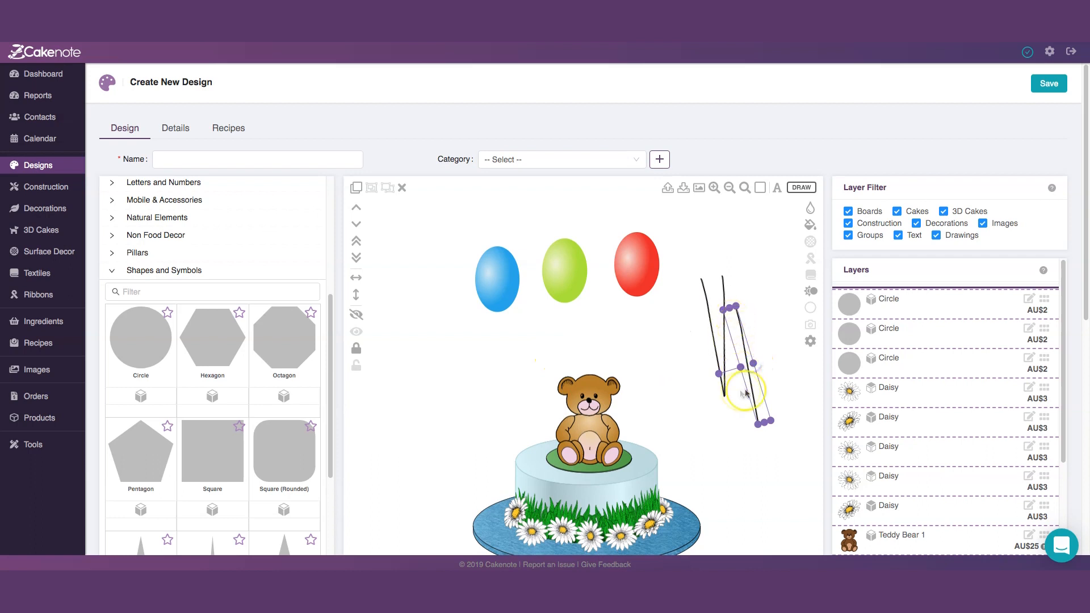
Rotate and reposition the three string lines so they fan out upward from one shared bottom point.
drag(719, 373, 718, 366)
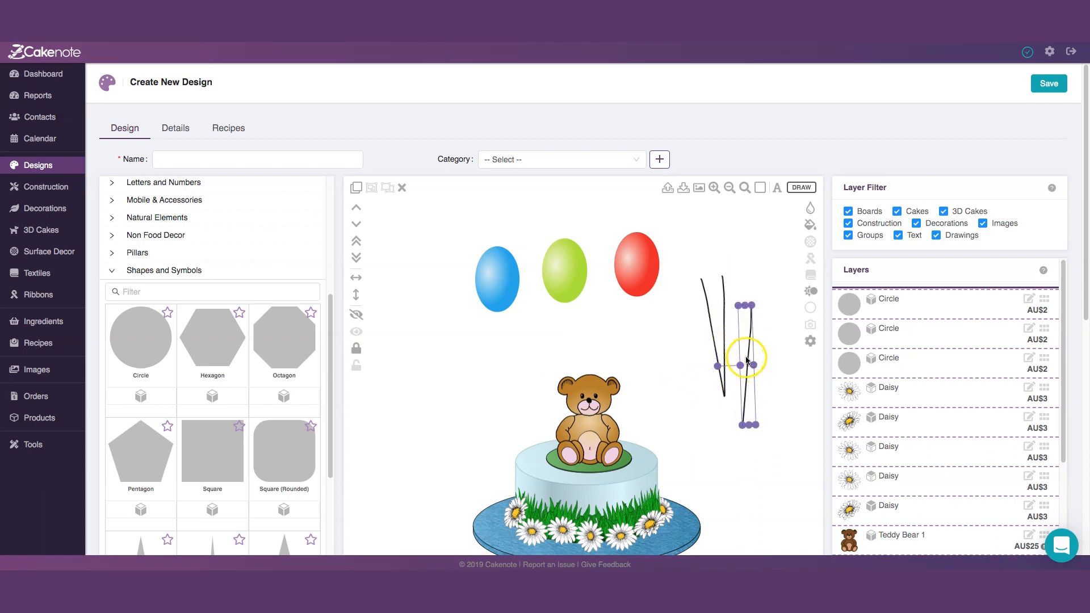
drag(749, 357, 732, 327)
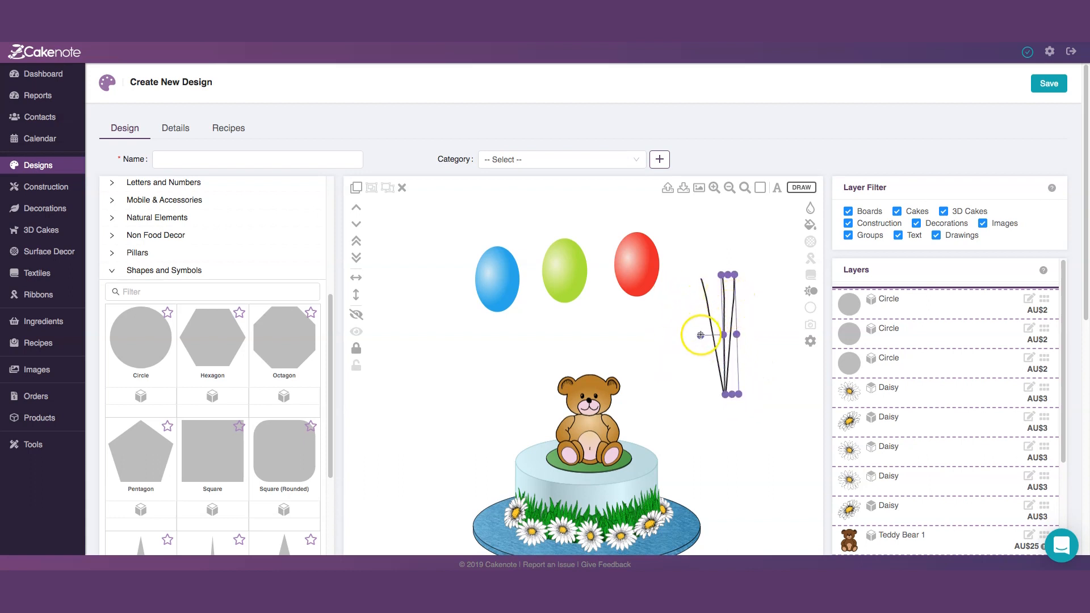
click(707, 312)
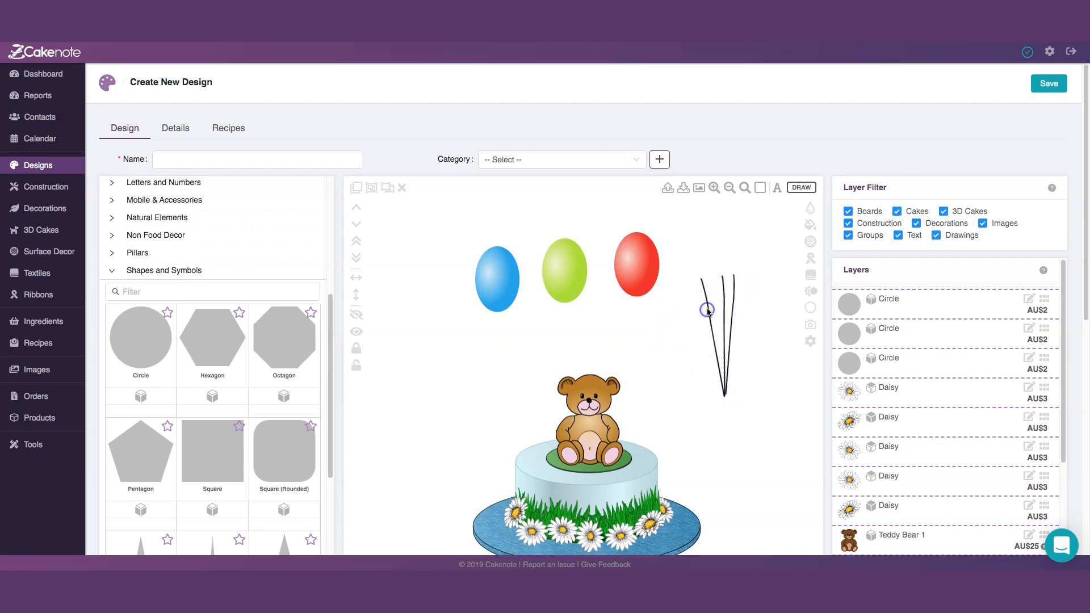
click(710, 313)
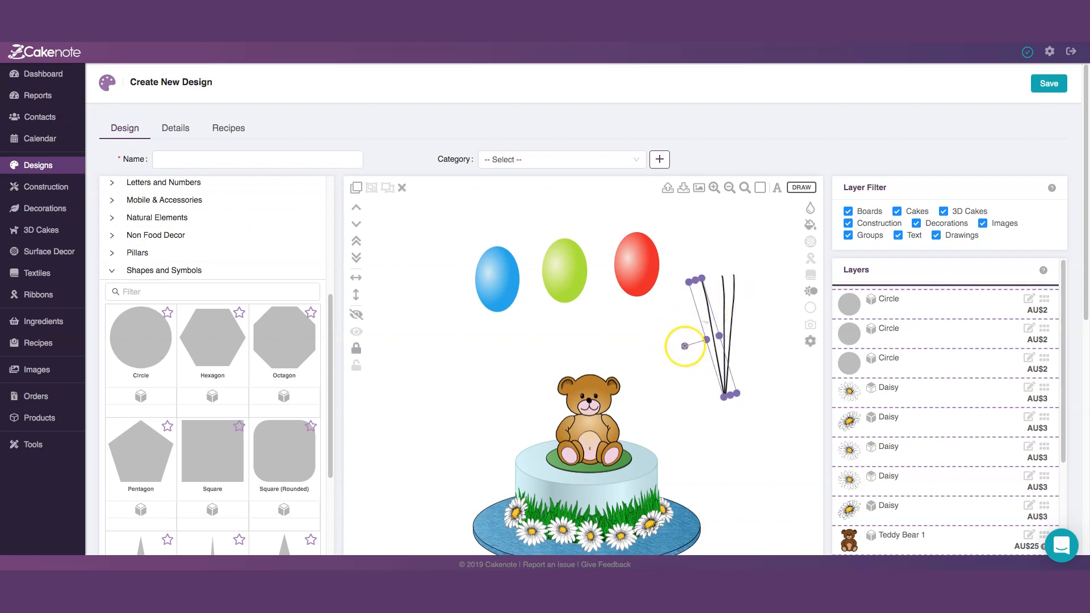
drag(684, 345, 707, 334)
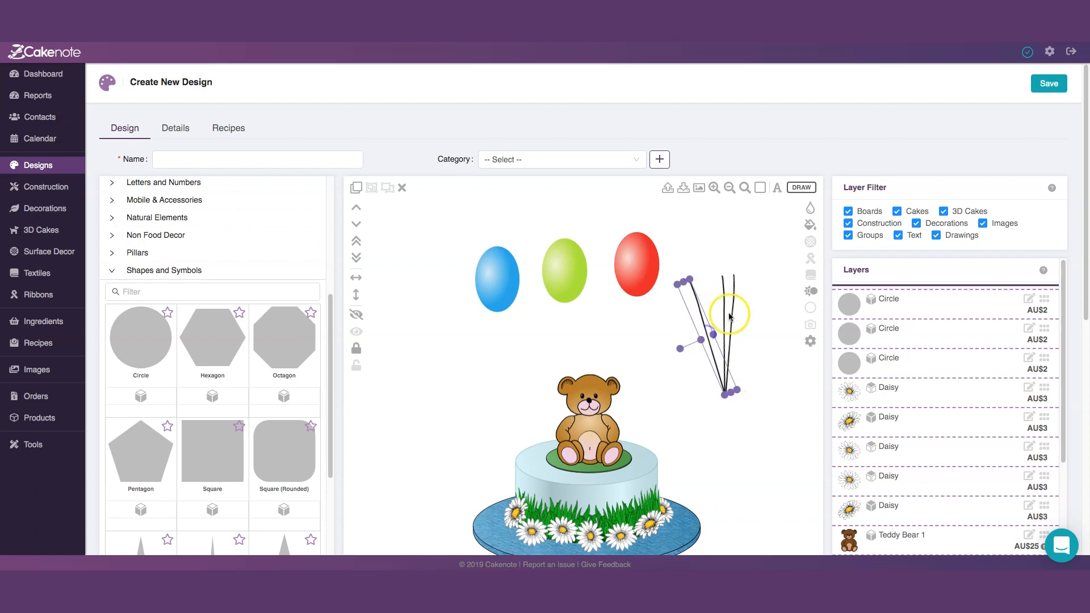
click(687, 350)
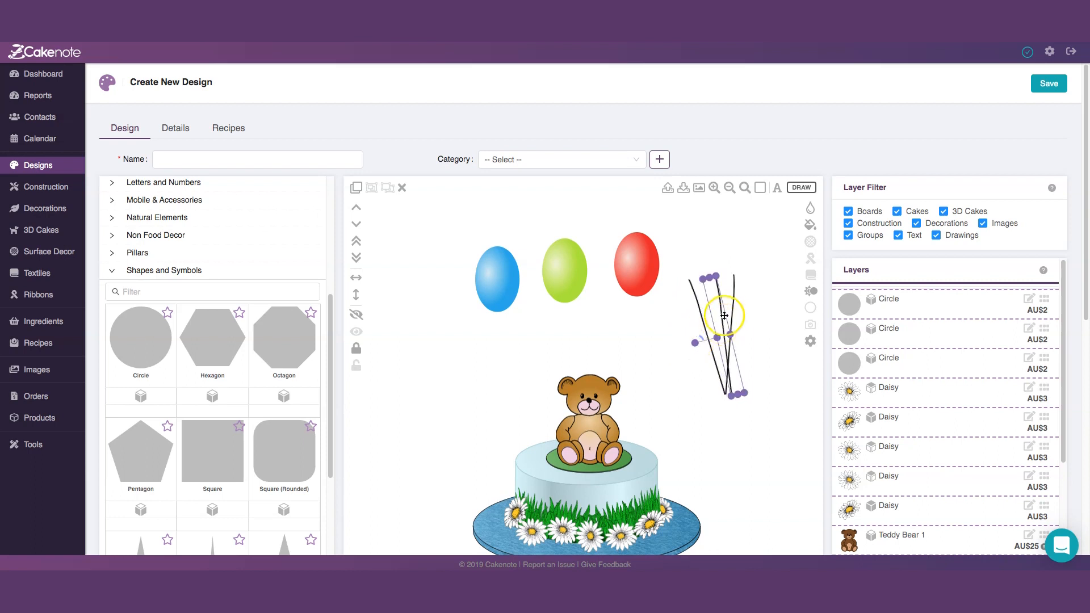
drag(719, 311, 714, 311)
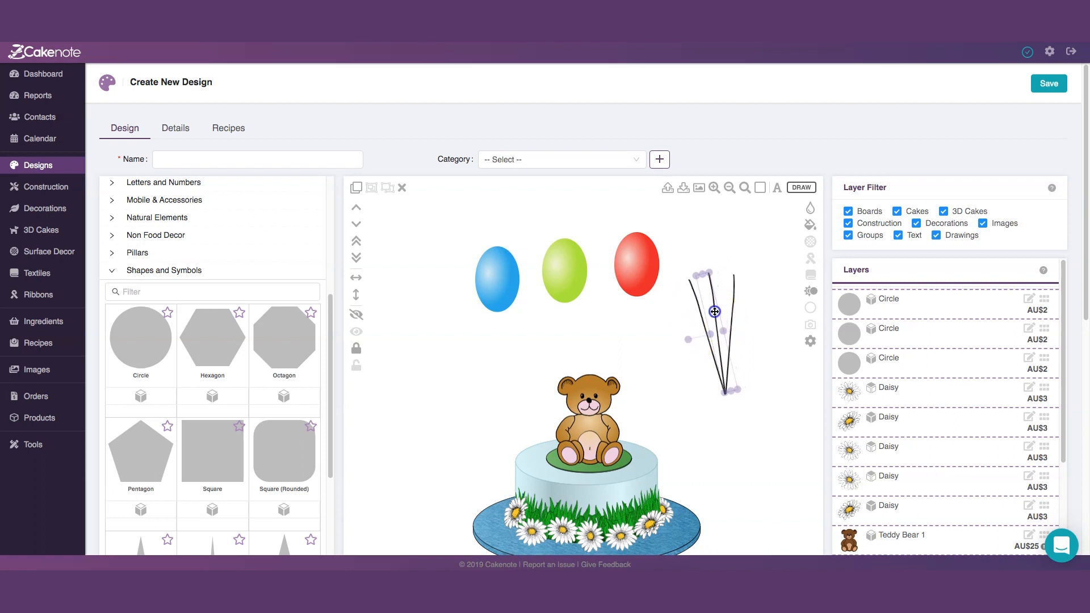
click(702, 372)
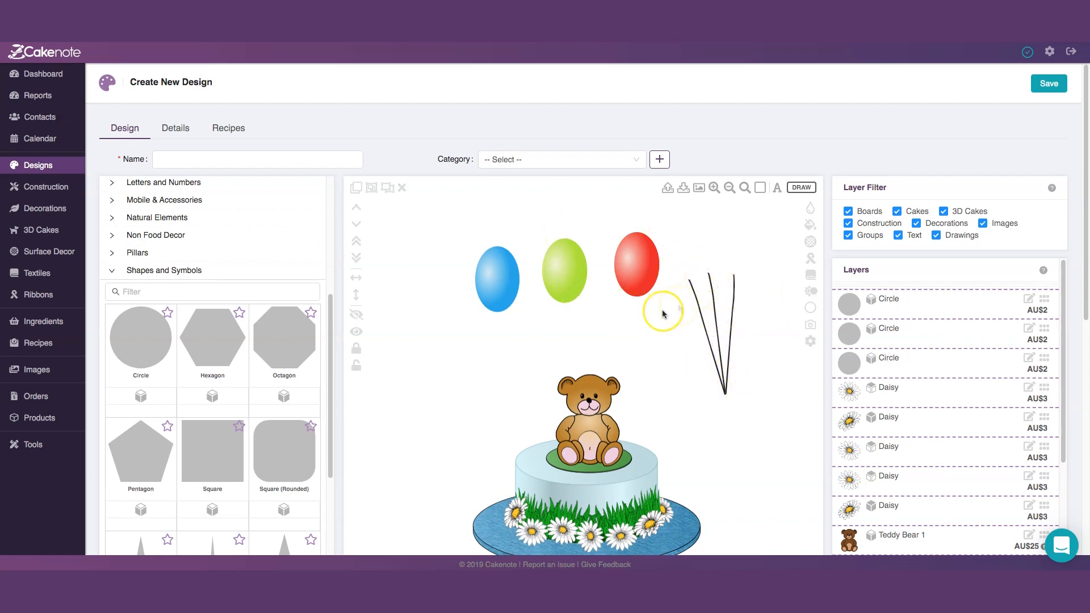
Shorten the left and right string lines from their upper ends, keeping their bottom ends at the shared point.
click(695, 295)
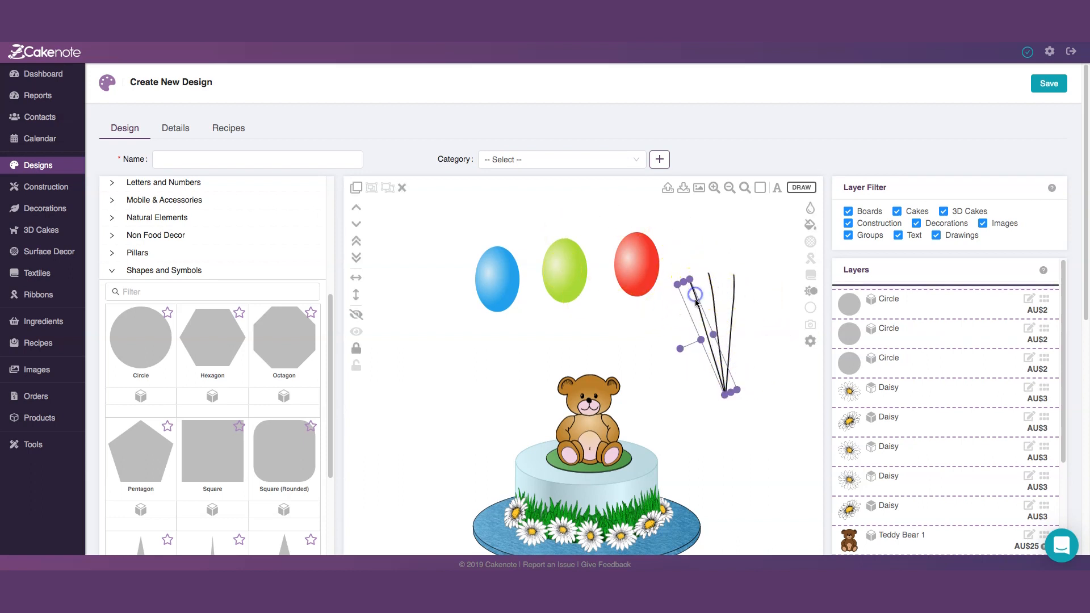
drag(682, 283, 687, 312)
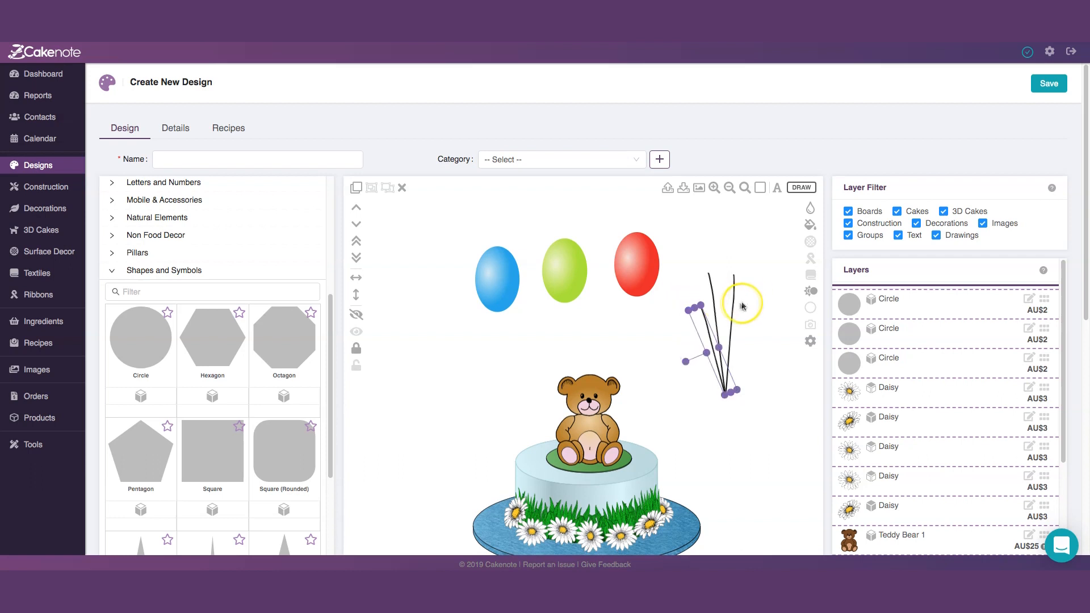
click(733, 306)
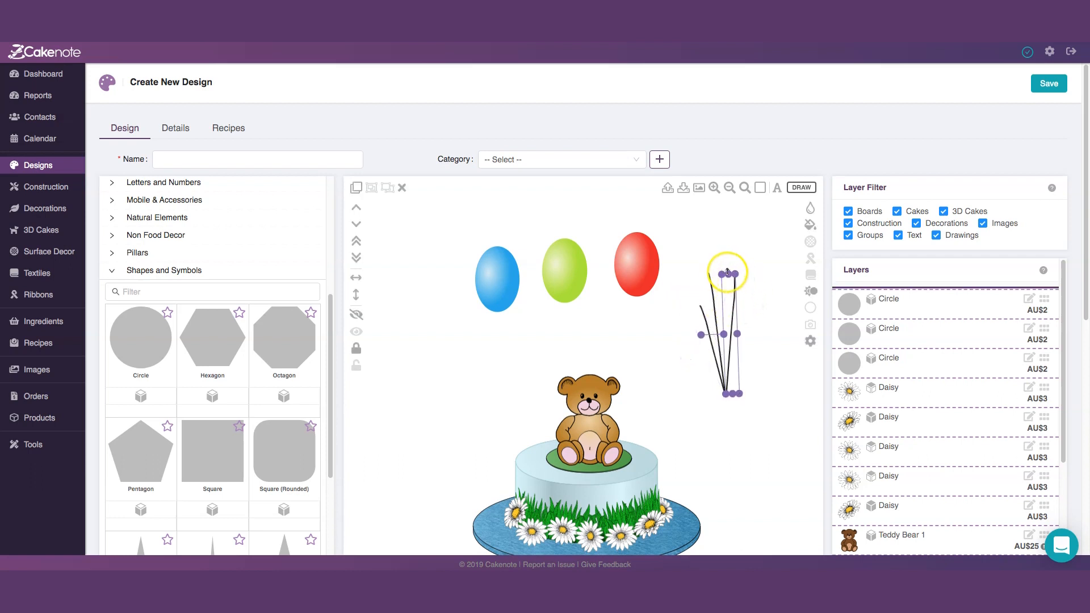
drag(730, 275, 731, 294)
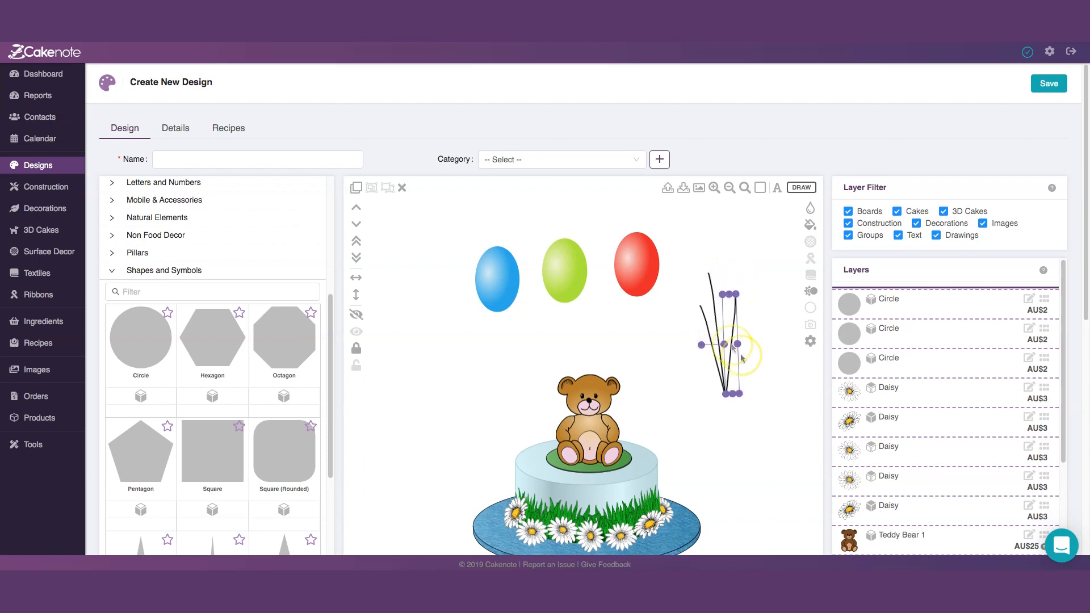
Select the three strings together, move them onto the teddy bear's left-side paw, and tilt the bunch slightly counterclockwise.
click(763, 395)
mouse_move(755, 402)
mouse_down()
mouse_move(690, 270)
mouse_move(676, 266)
mouse_up()
mouse_move(716, 336)
mouse_down()
mouse_move(640, 343)
mouse_move(565, 372)
mouse_up()
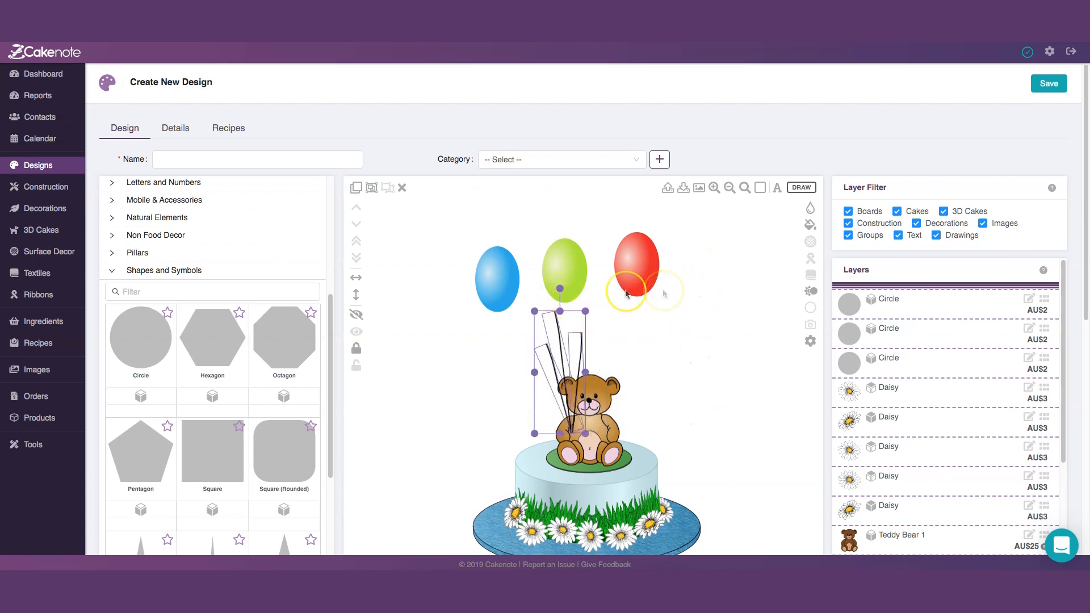
drag(562, 290, 551, 289)
click(567, 343)
drag(565, 344, 557, 347)
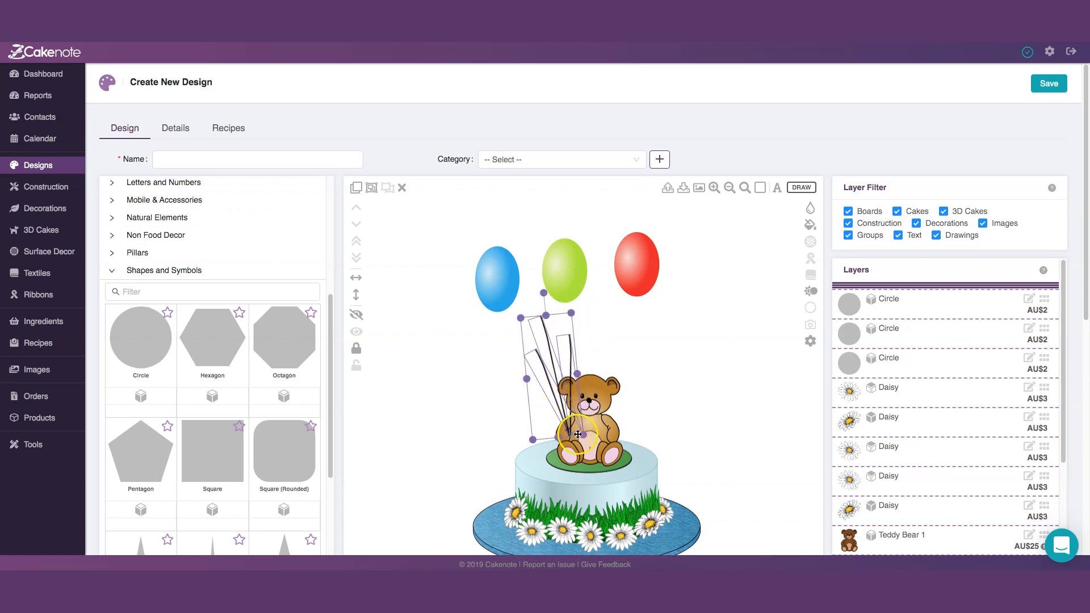
click(717, 322)
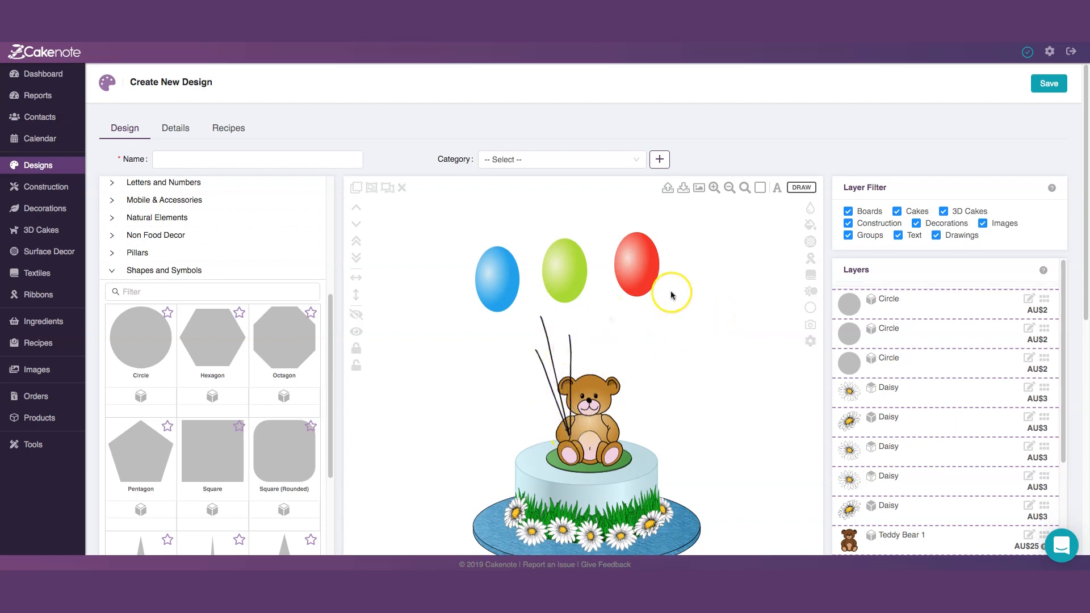
Place the blue balloon on the leftmost string and the green balloon on the middle string, tilting both counterclockwise to follow their strings.
click(497, 280)
drag(502, 233, 522, 333)
drag(568, 274, 542, 290)
drag(542, 243, 533, 237)
drag(537, 278, 536, 281)
Tilt the red balloon slightly clockwise and place it over the upper end of the rightmost string.
drag(640, 268, 588, 293)
drag(584, 234, 590, 233)
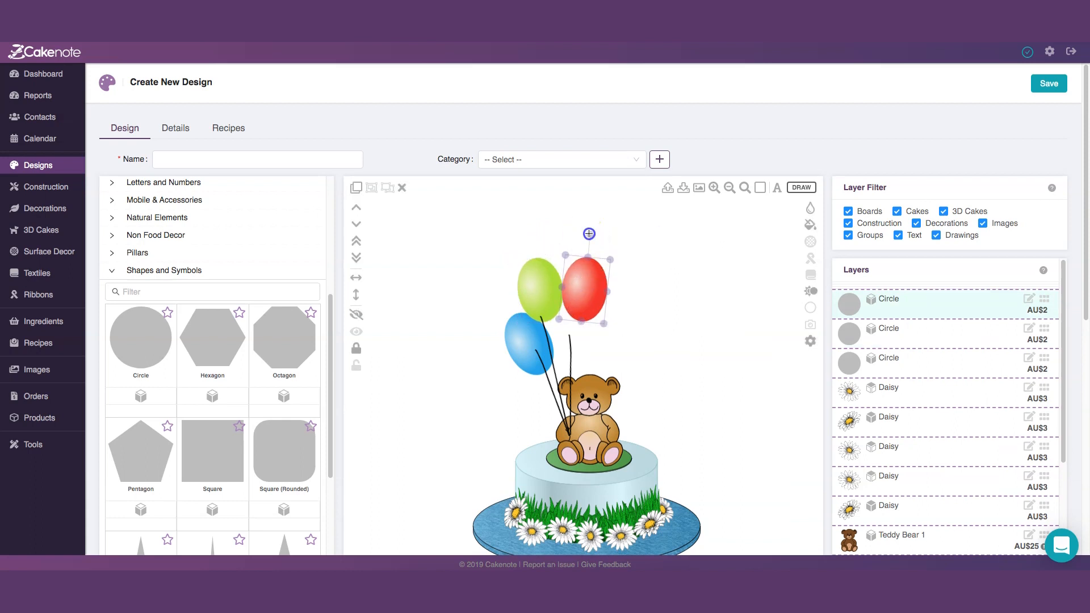
drag(589, 283, 576, 320)
click(640, 284)
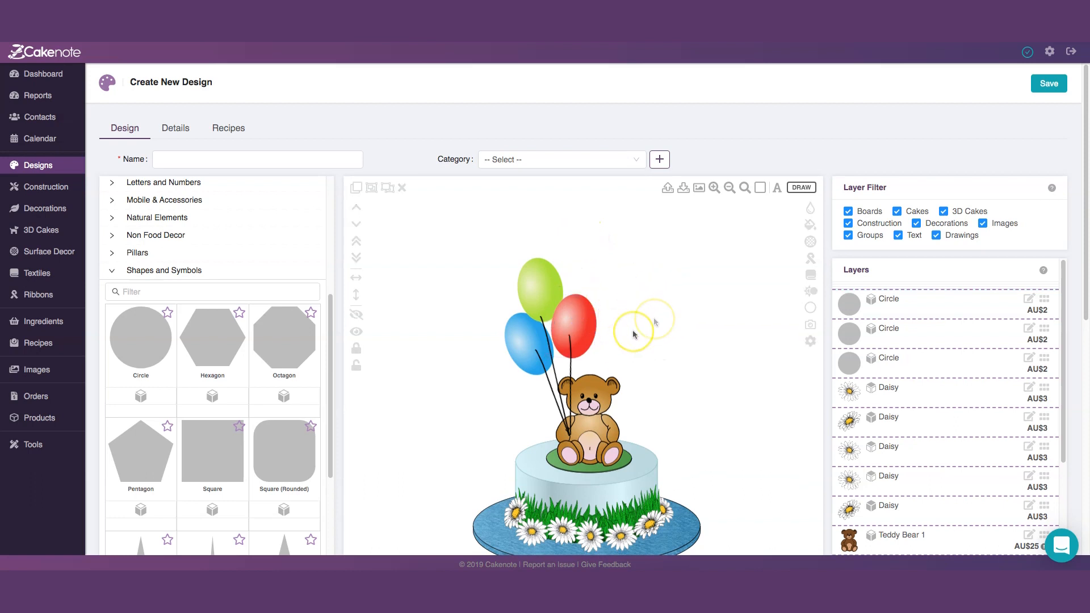
Bring the blue, green and red balloons to the front so they cover the upper ends of their strings.
click(523, 340)
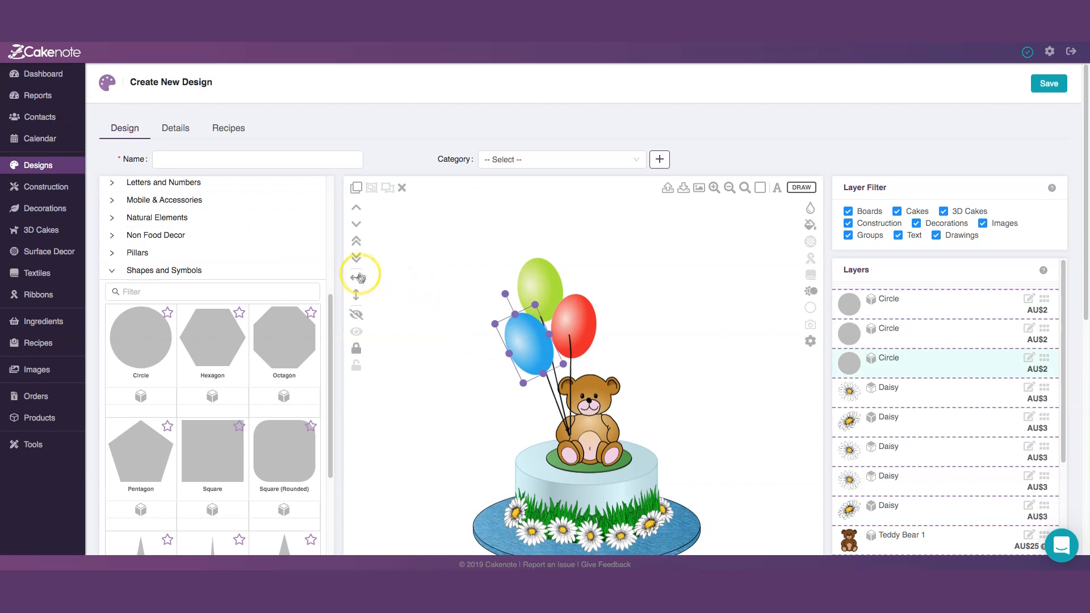
click(358, 243)
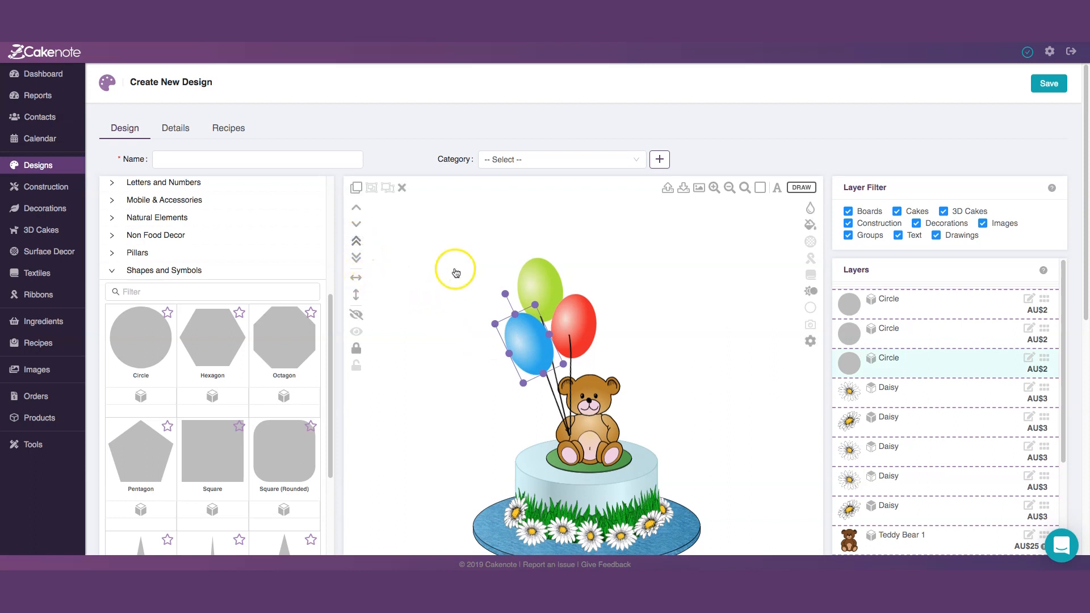
click(546, 283)
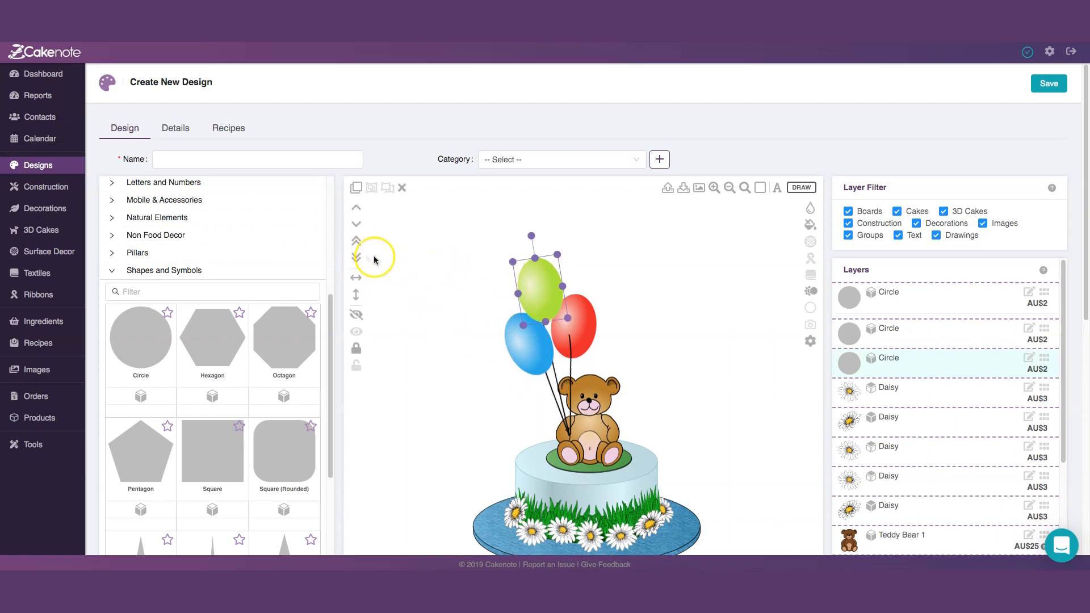
click(575, 324)
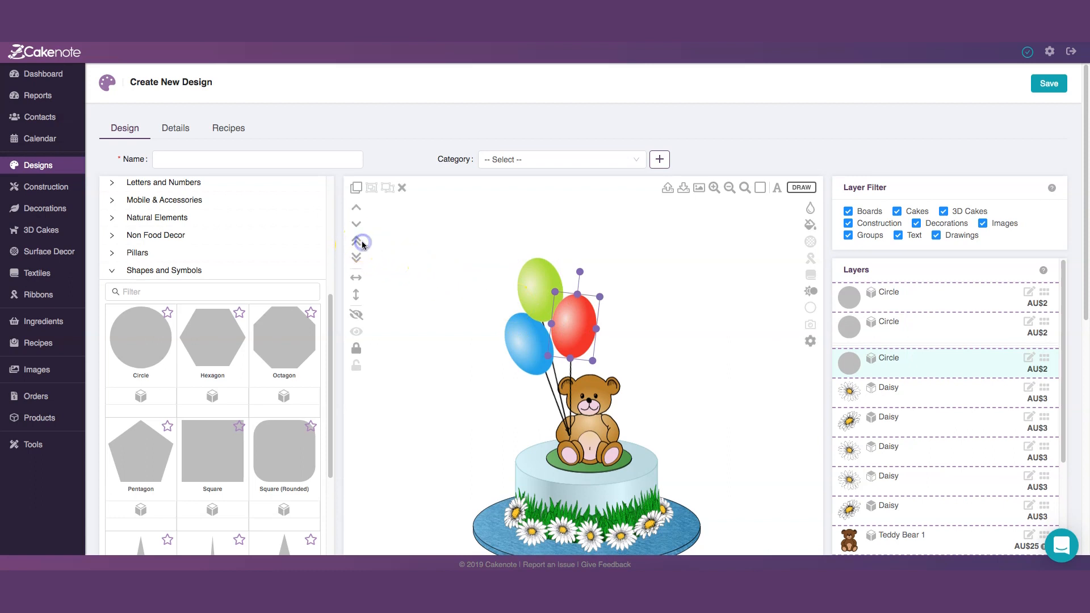
click(651, 310)
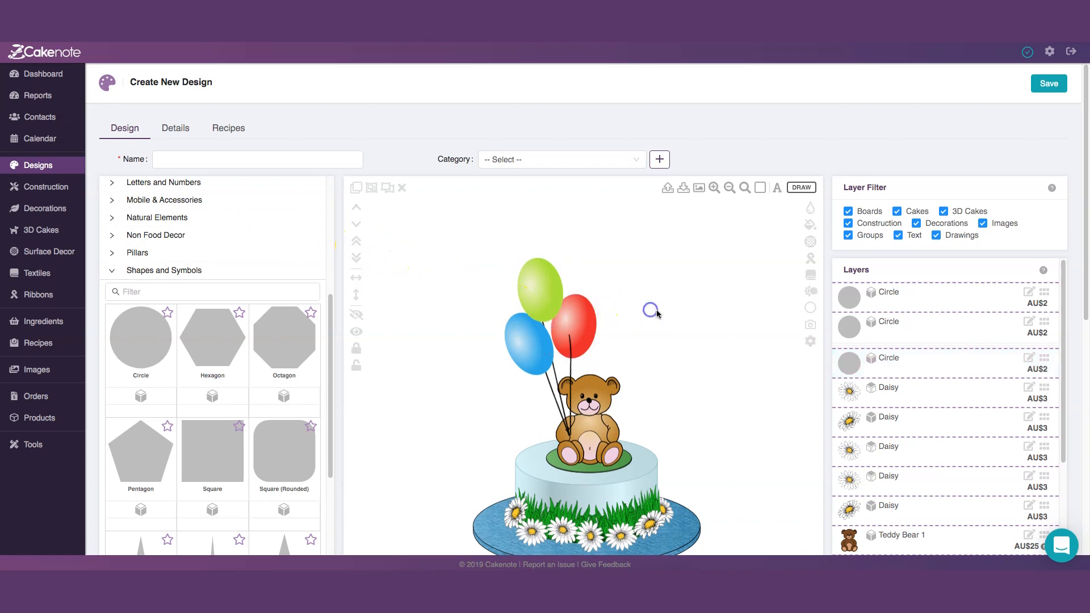
click(587, 324)
click(356, 240)
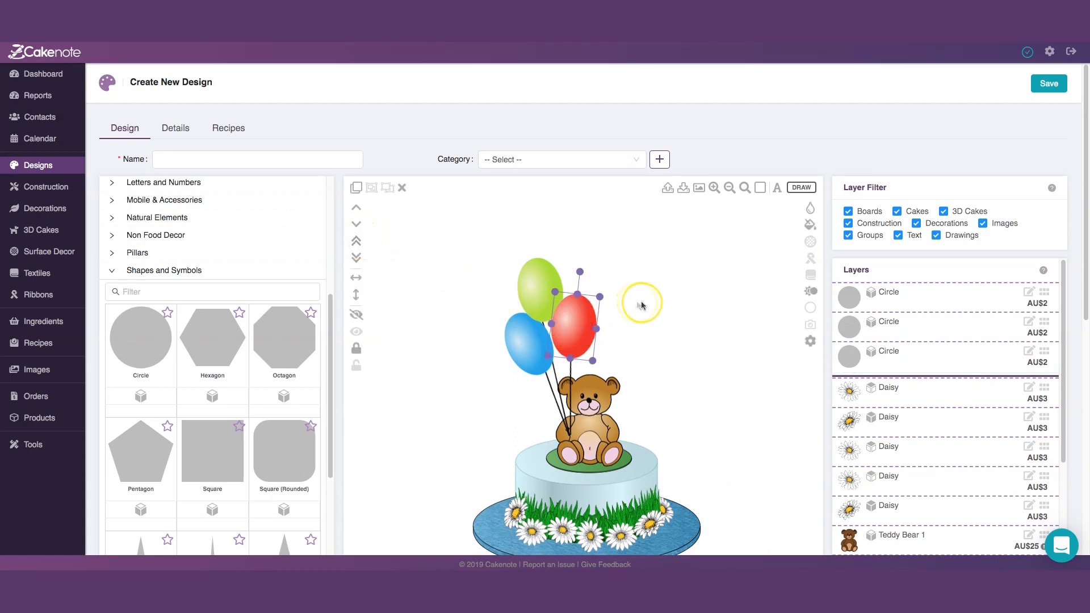
click(643, 305)
click(525, 330)
click(359, 242)
click(462, 292)
Nudge the blue balloon slightly up and to the right so its lower tip lines up with its string.
click(524, 343)
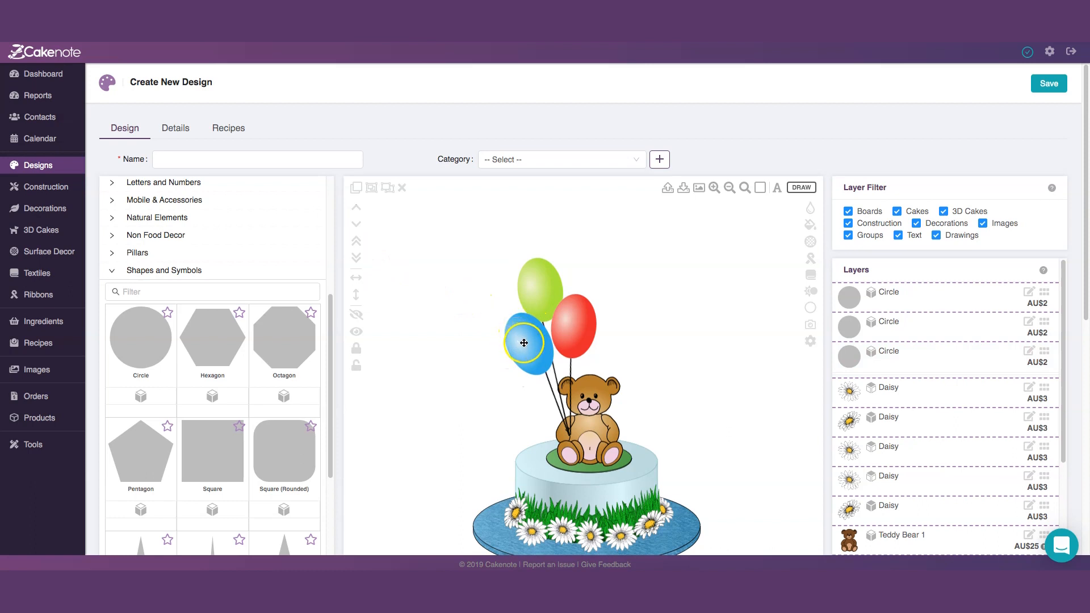
click(676, 342)
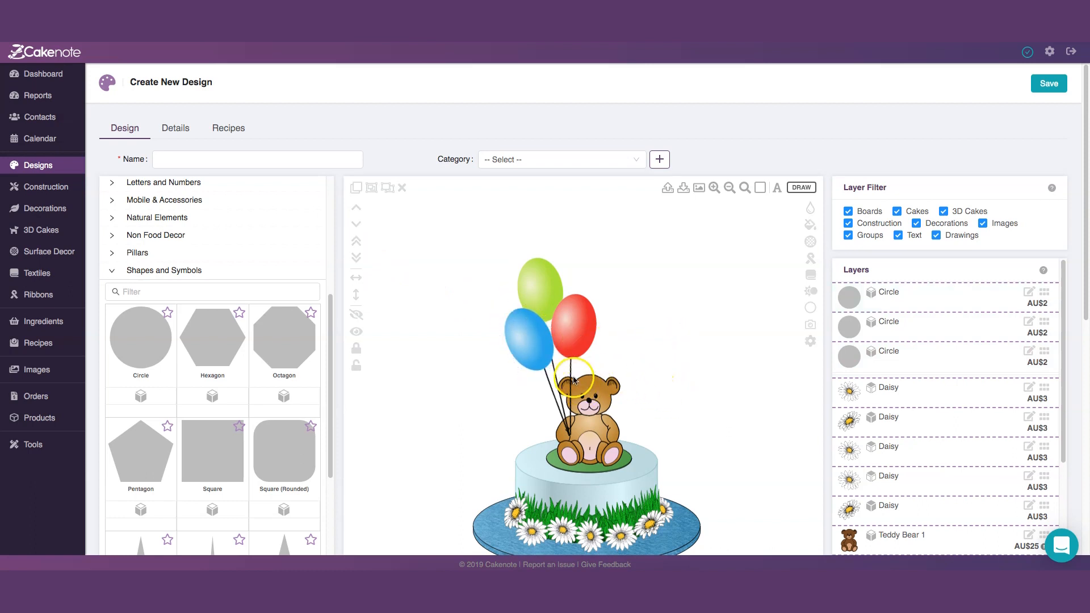
click(540, 355)
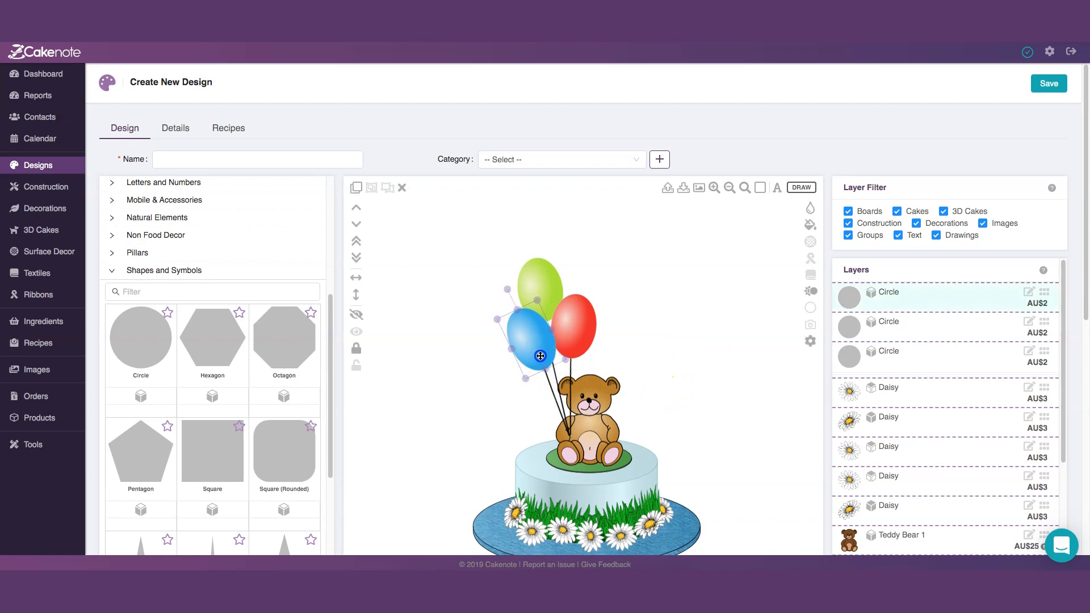
click(676, 340)
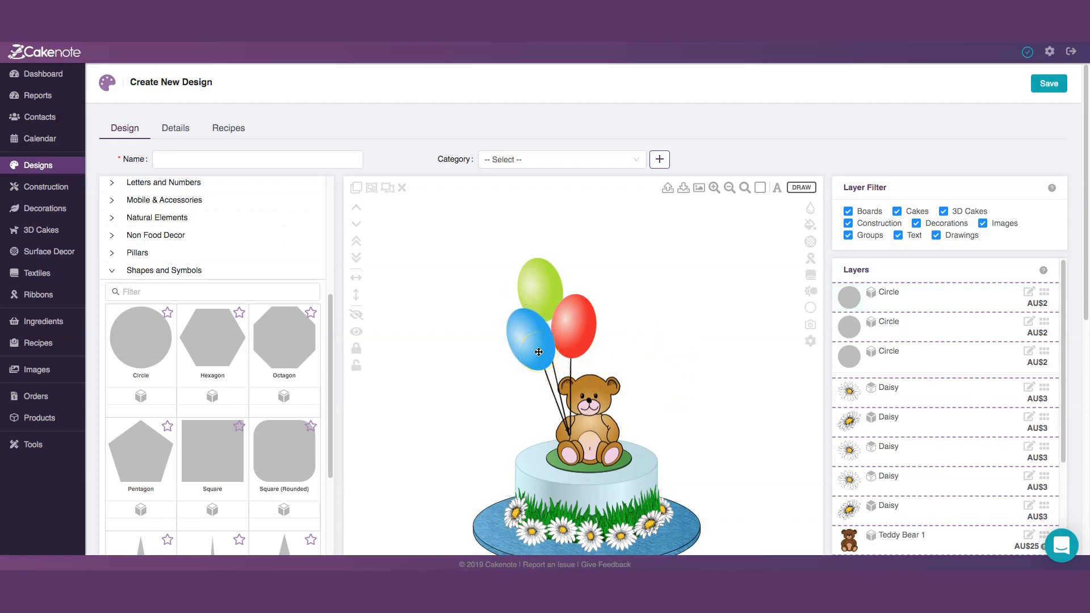
Draw a small blue #009CE0 knot at the blue balloon's lower tip with the Marker Pen.
click(801, 189)
click(759, 255)
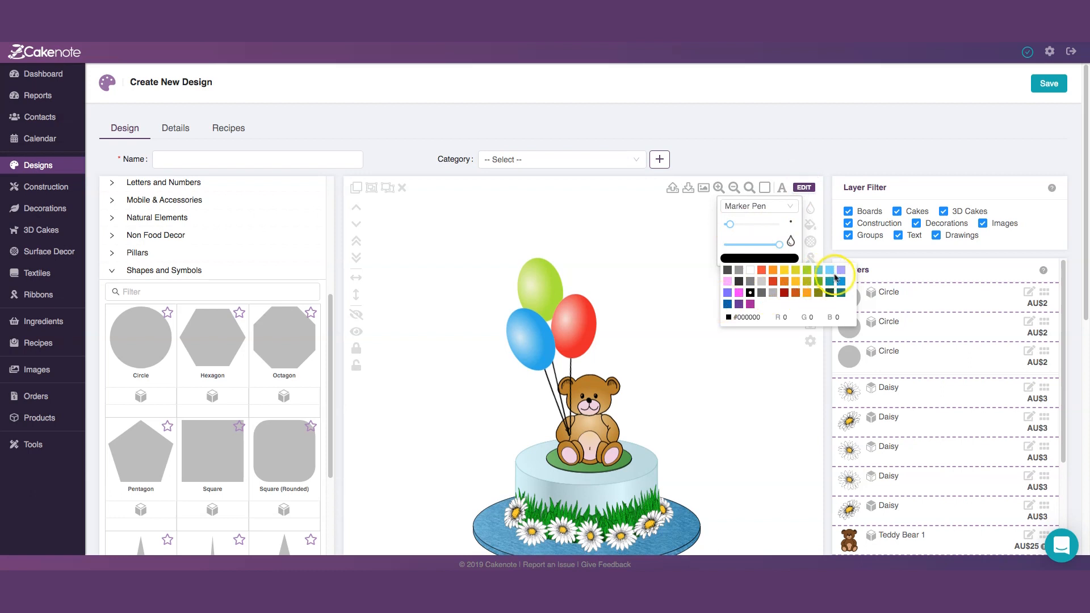
click(842, 282)
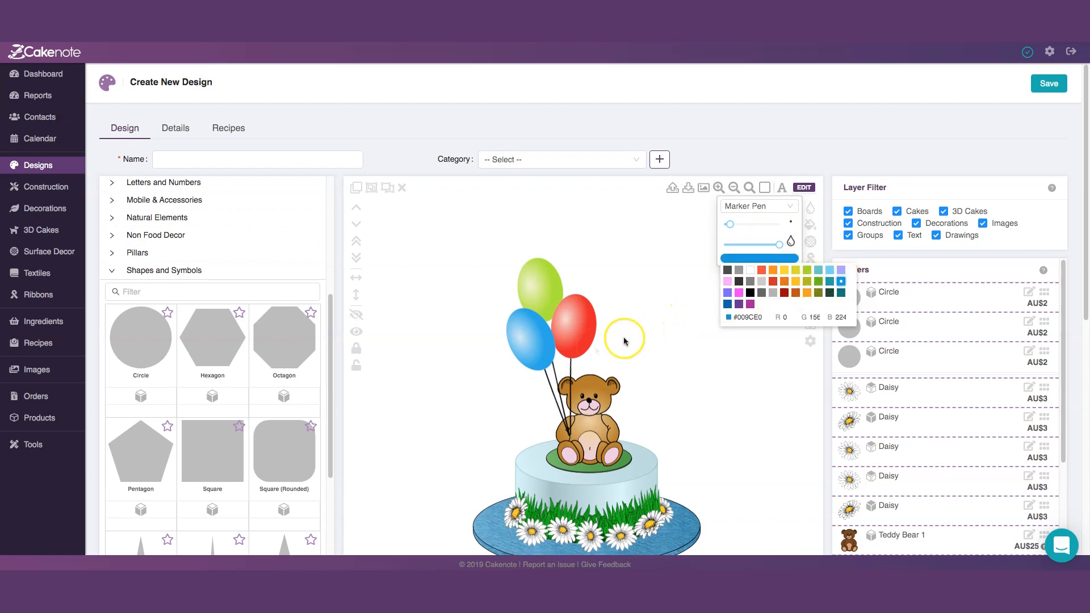
click(546, 371)
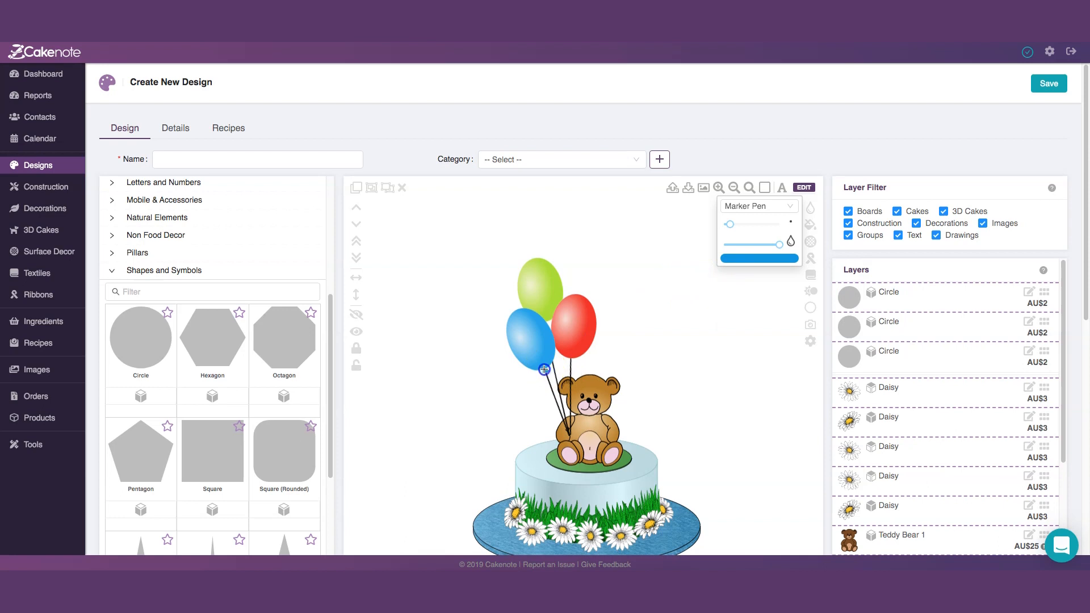
click(577, 371)
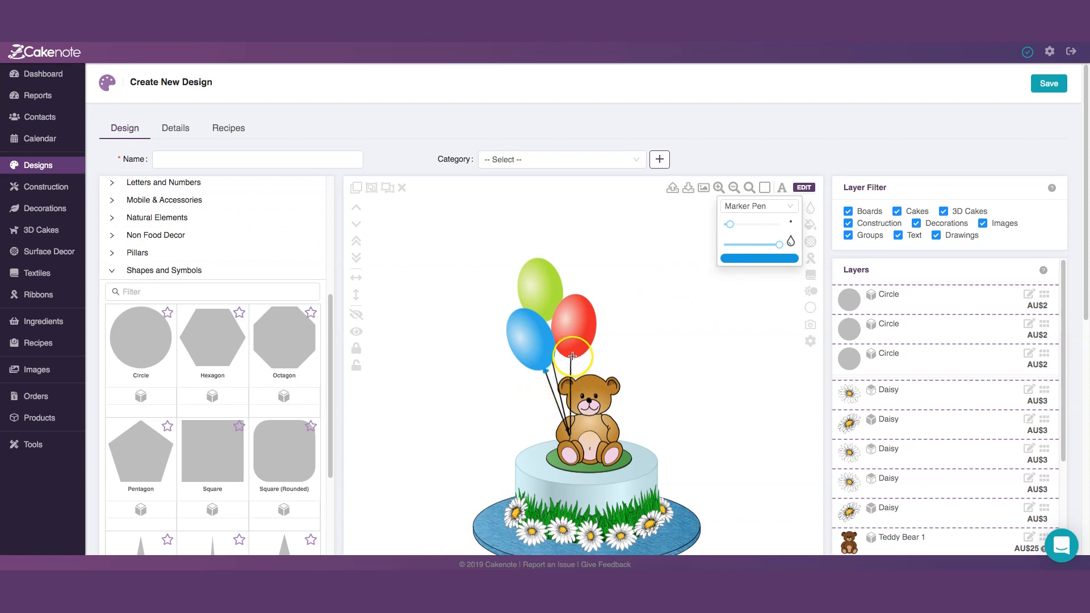
Draw a small red #F44E3B knot at the red balloon's lower tip with the Marker Pen.
click(770, 261)
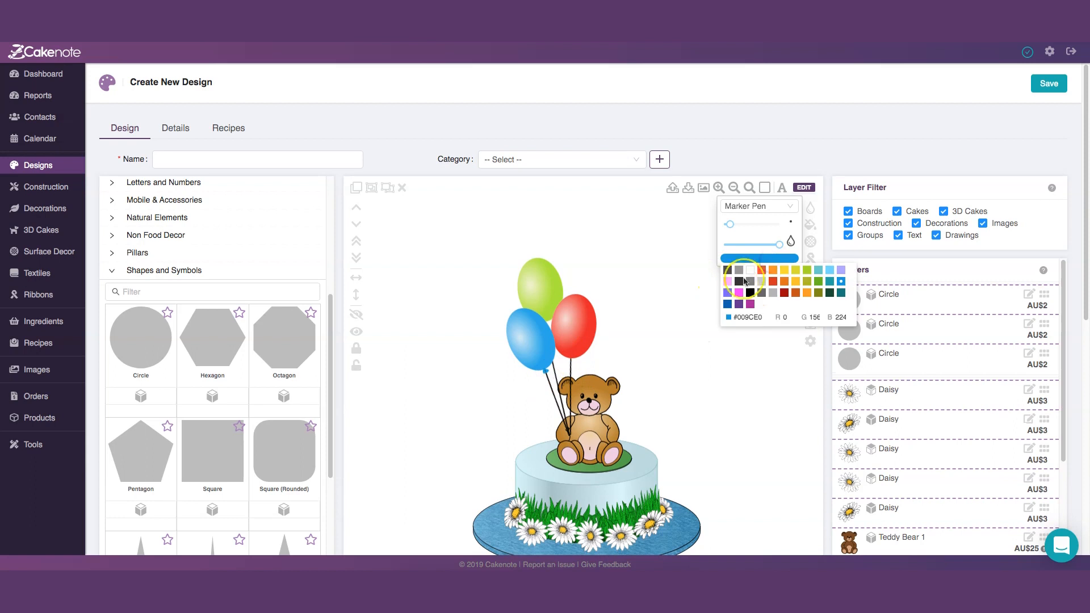
click(762, 270)
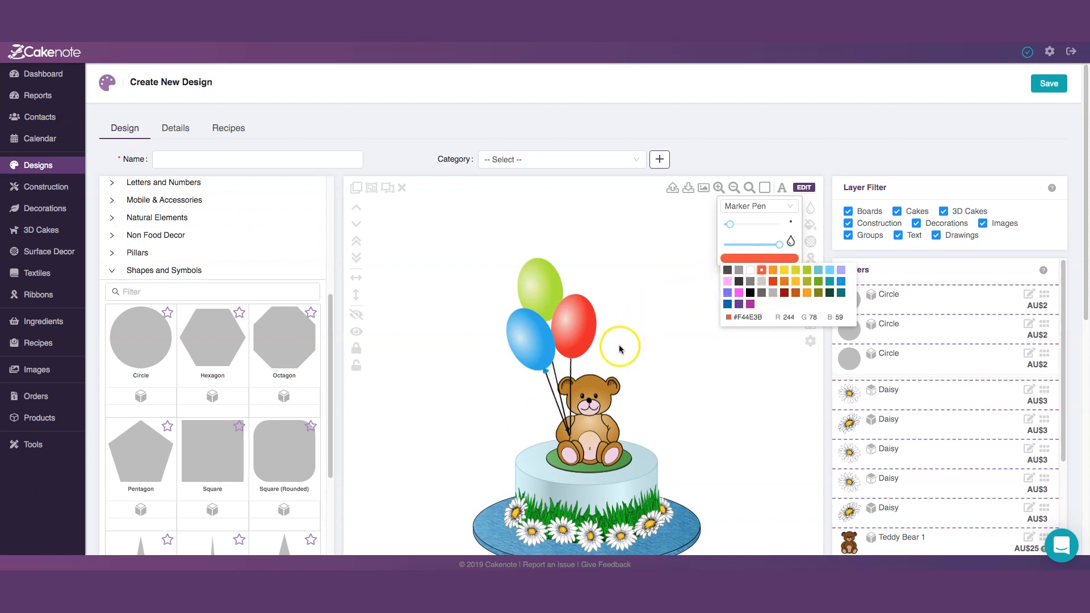
click(571, 363)
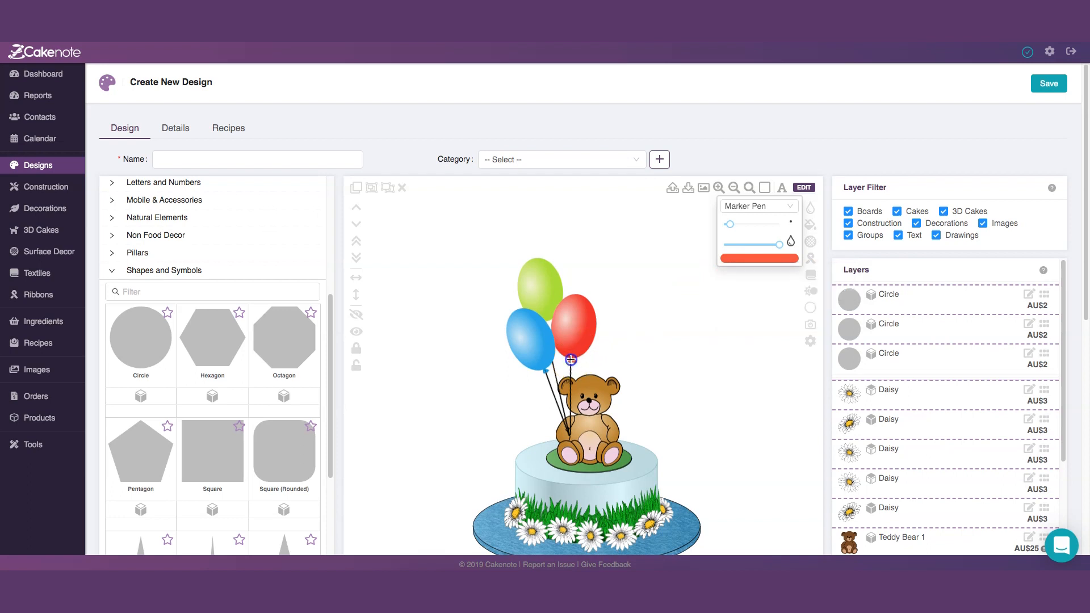
Leave drawing mode, add a Thin Bow 1 from the Bows and Sashes decorations, and shrink it in the empty area beside the balloons.
scroll(620, 348, down, 3)
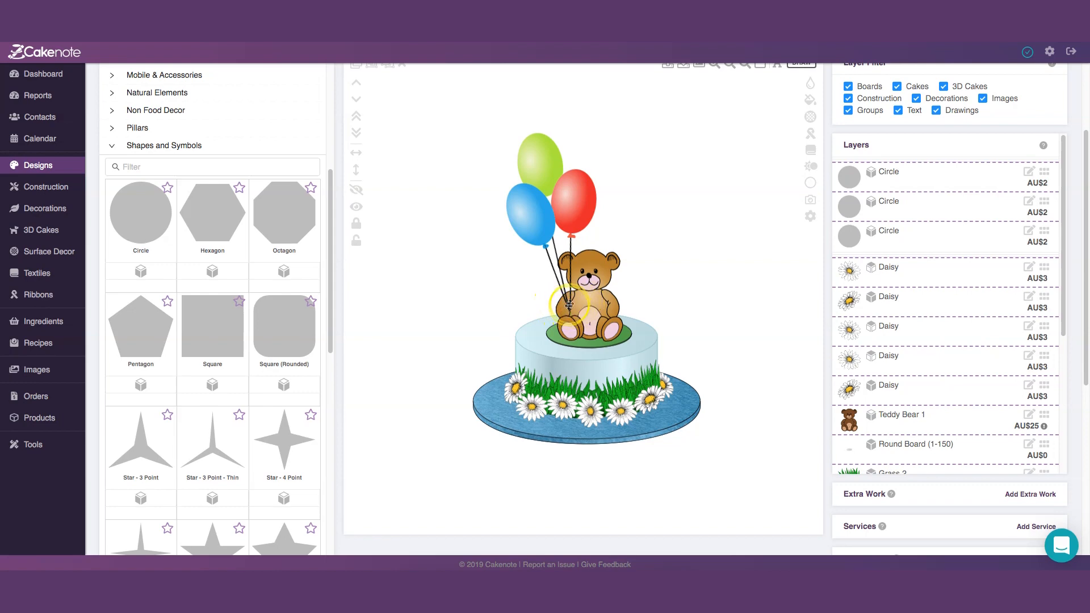
scroll(210, 326, down, 2)
scroll(210, 335, up, 8)
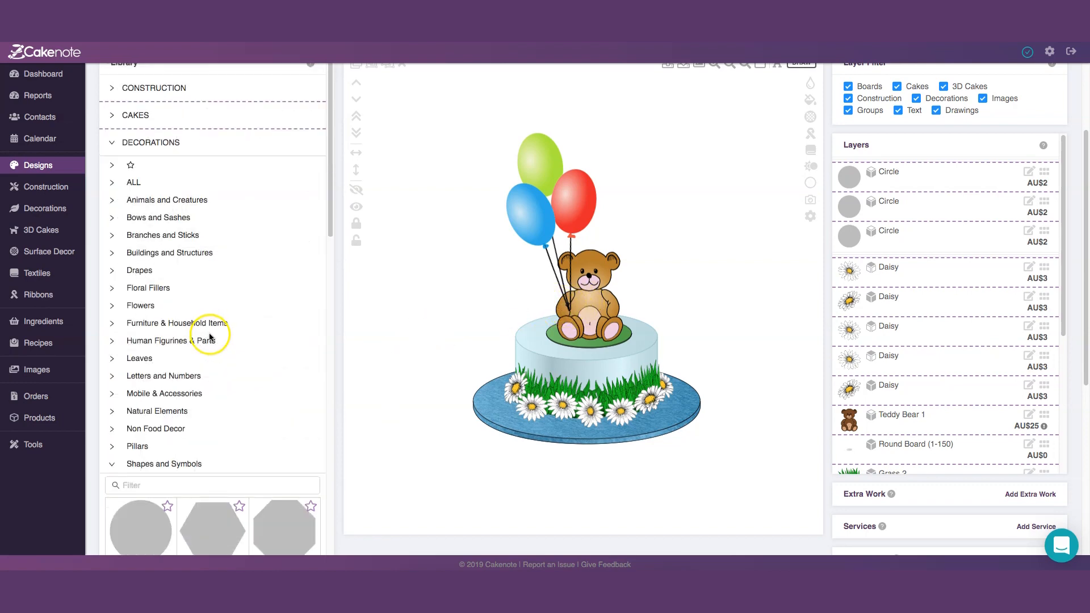
click(114, 219)
scroll(226, 358, down, 2)
scroll(229, 357, down, 5)
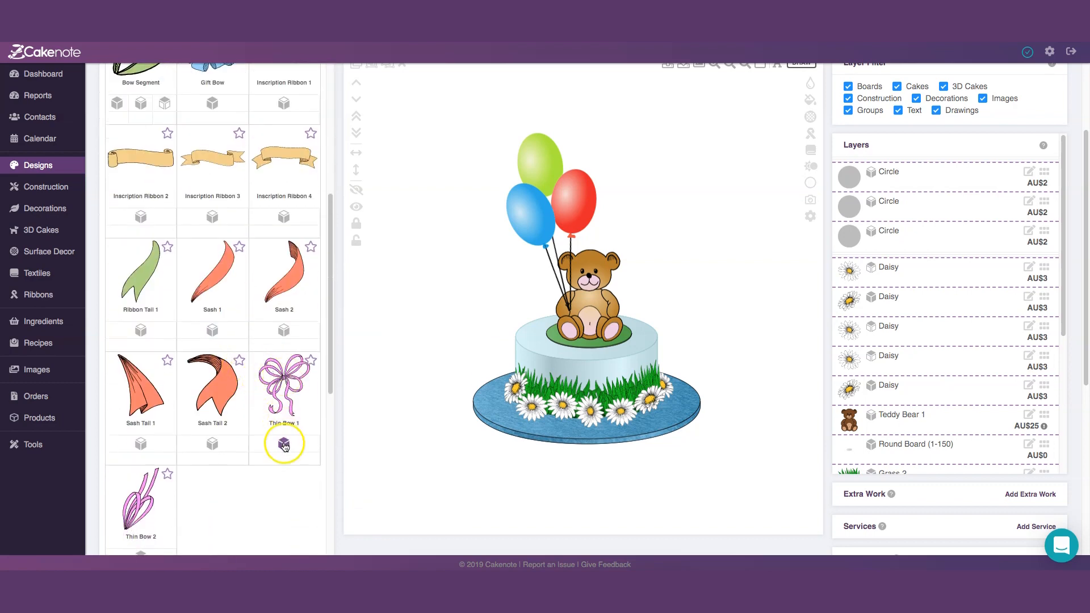
click(284, 444)
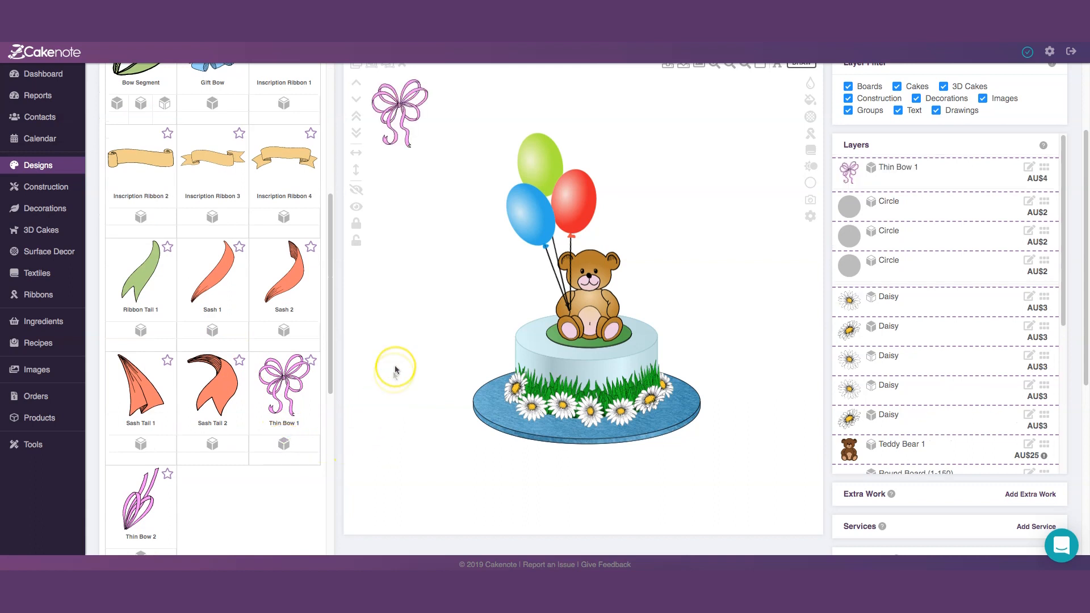
click(400, 103)
drag(400, 104, 430, 192)
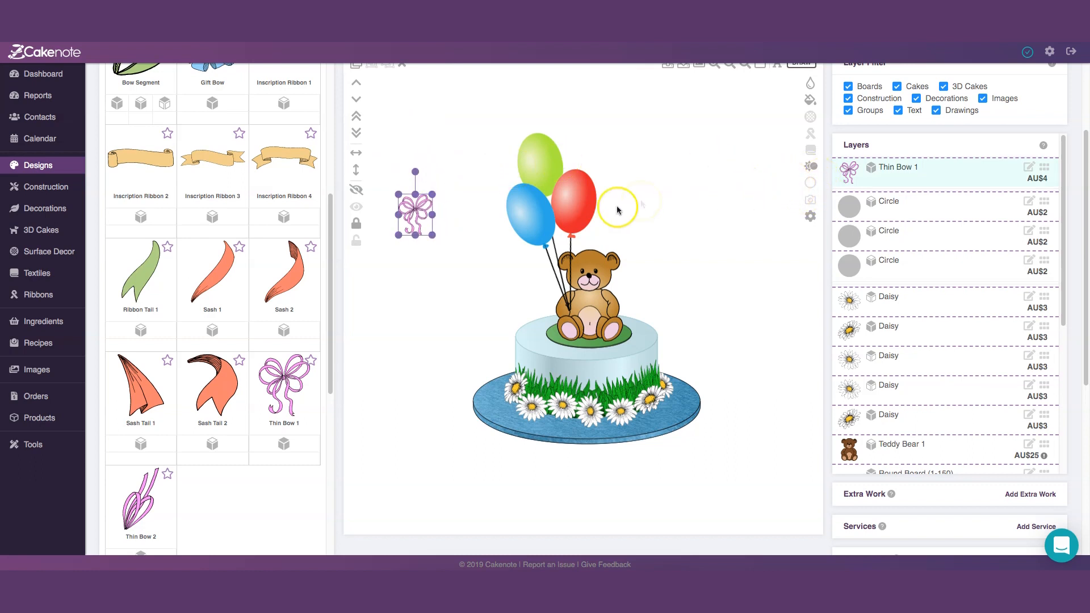
Recolour the thin bow with a flat light blue fill, #6CCDEC.
click(811, 100)
click(994, 278)
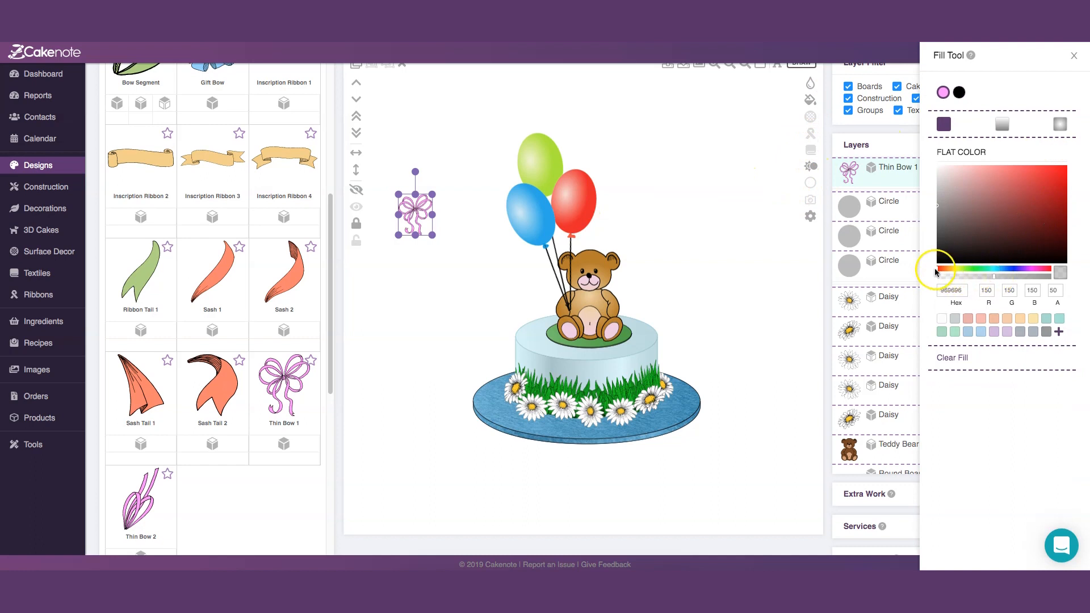
drag(938, 271, 999, 270)
click(1007, 172)
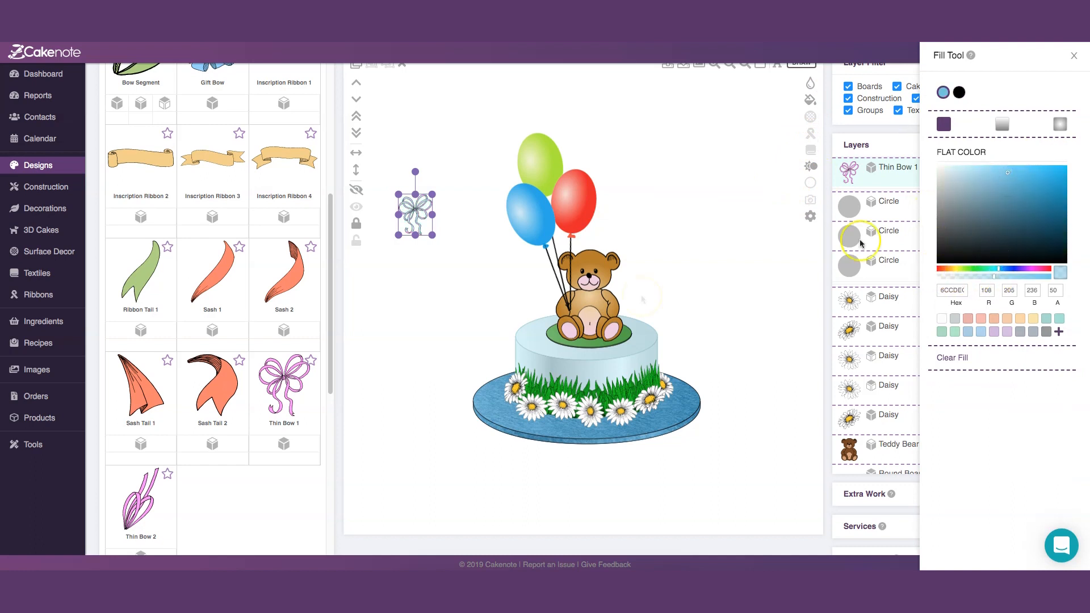
Place the thin bow where the balloon strings meet at the teddy's paw, tilting it slightly to follow the strings.
click(419, 205)
drag(419, 206, 571, 303)
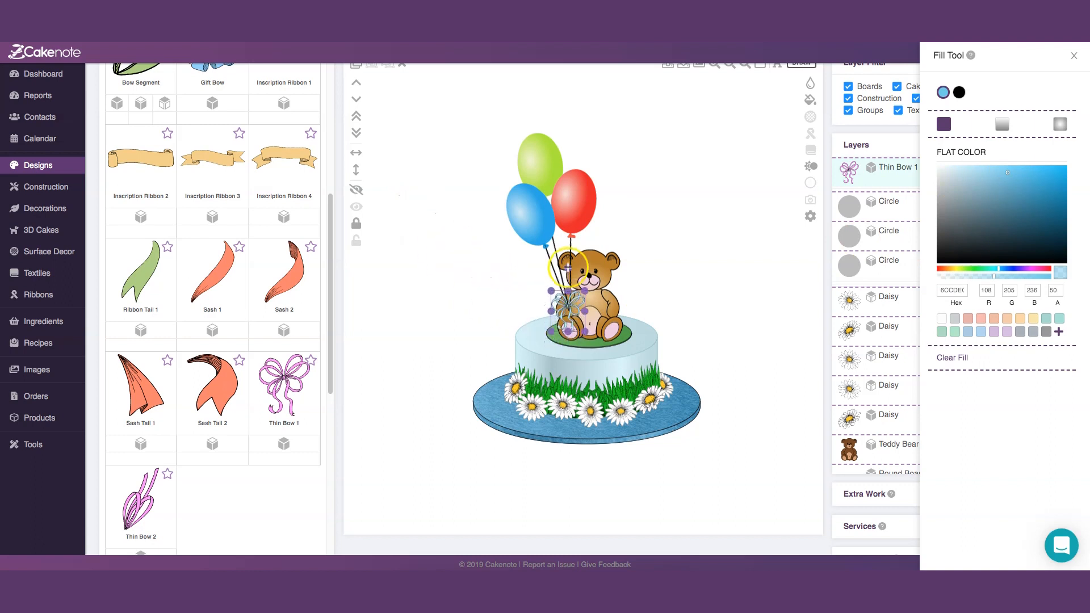
drag(571, 267, 569, 306)
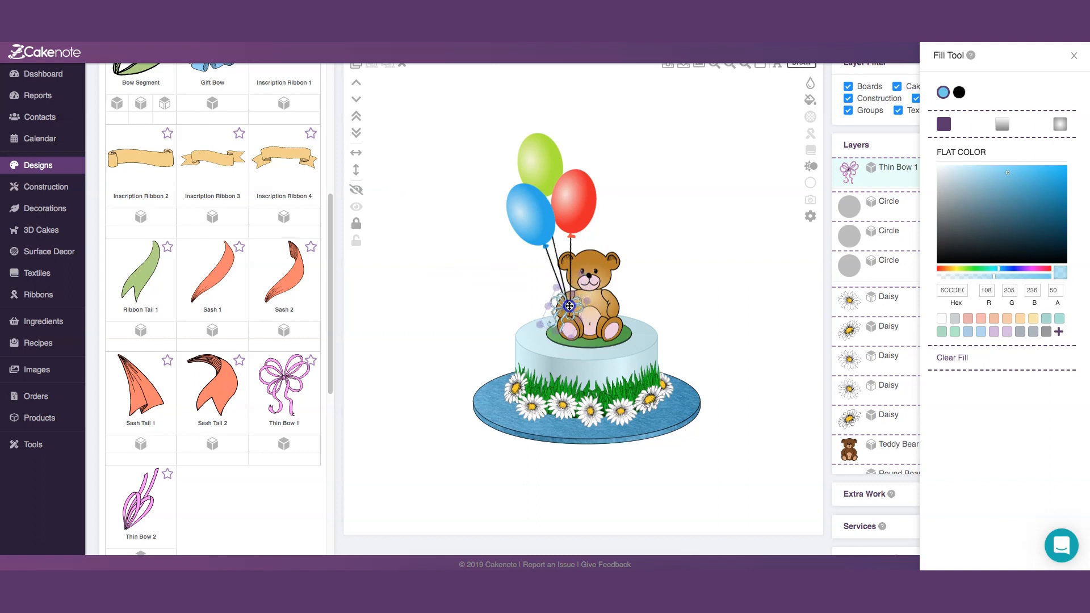
click(690, 276)
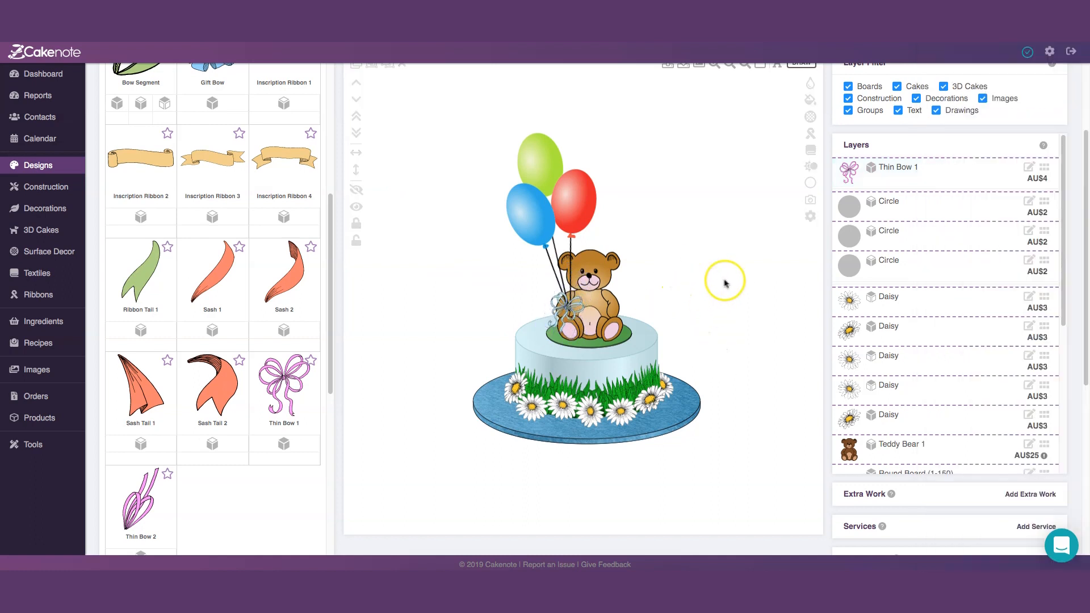
Select all elements of the design and shift the whole cake slightly down and to the left.
scroll(736, 260, up, 3)
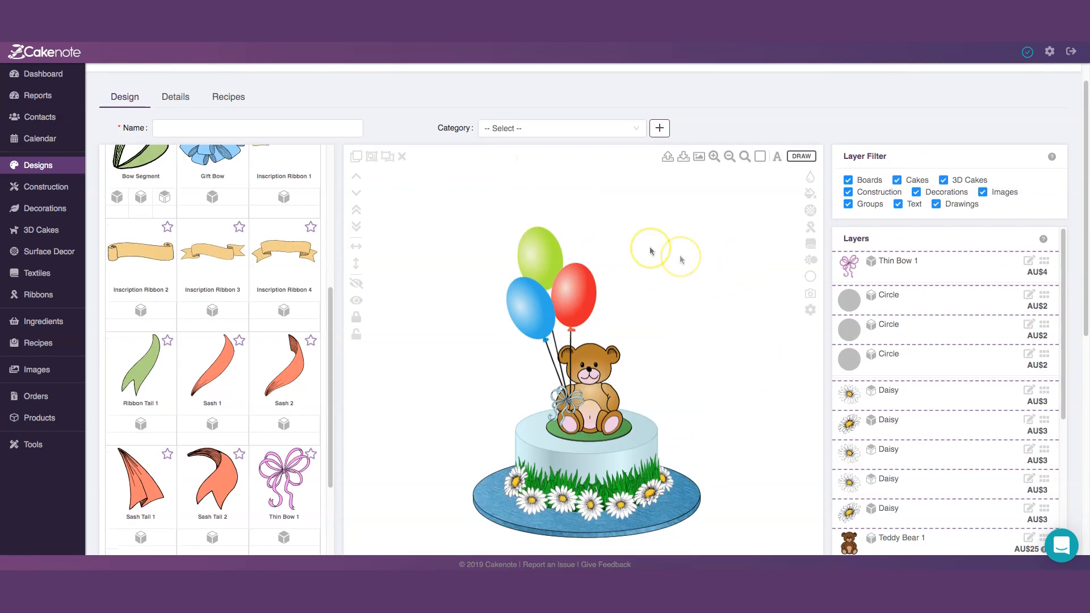
click(746, 161)
Name the design "Teddy on the Cake" and assign it to the Birthday Cakes category.
click(225, 130)
click(225, 130)
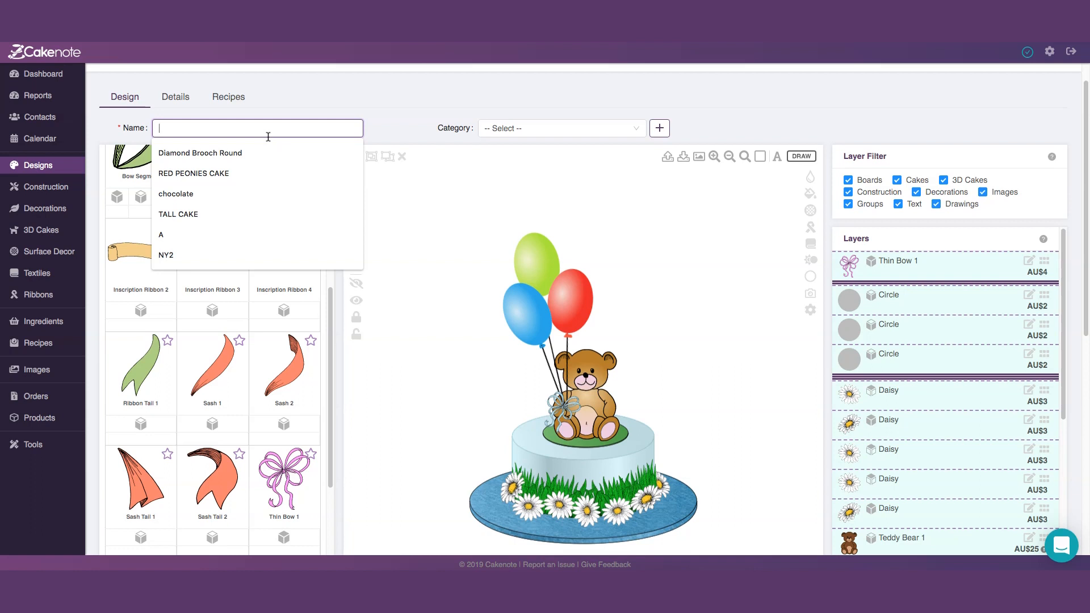
text(Teddy on the Cake)
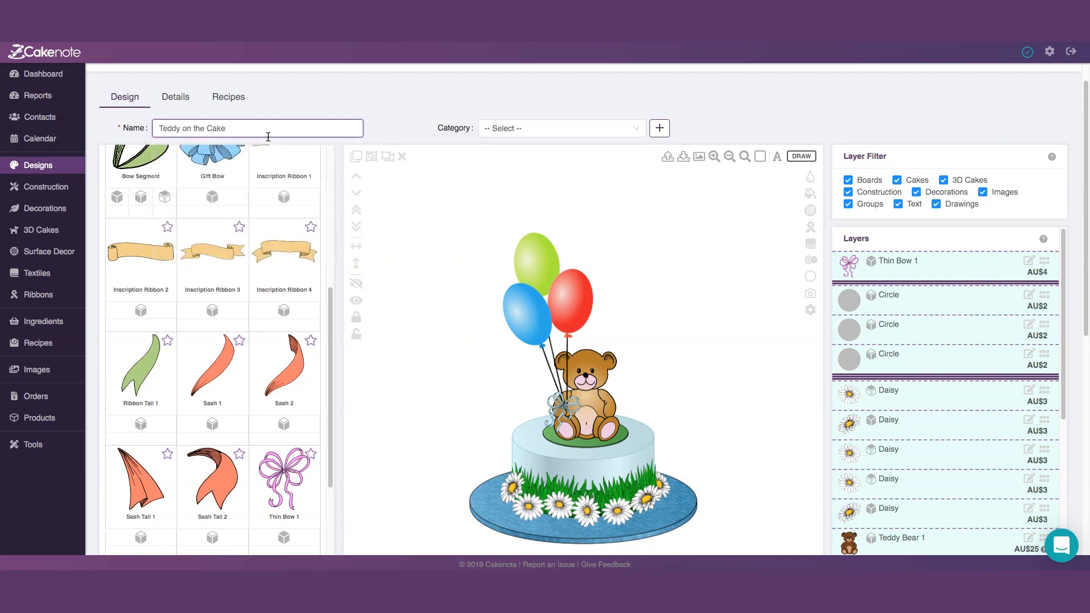
click(576, 132)
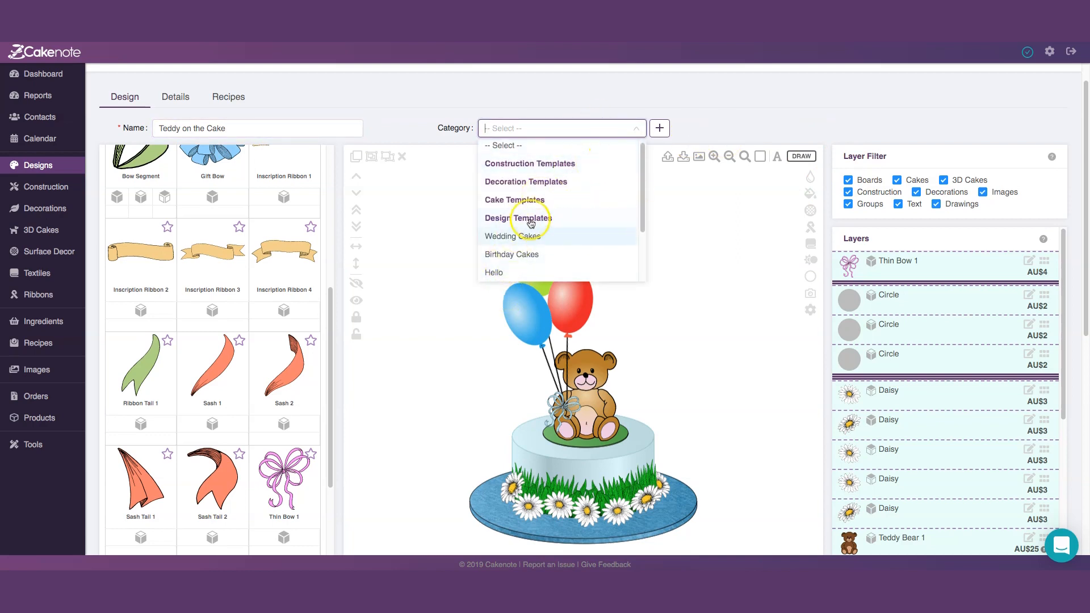
click(510, 255)
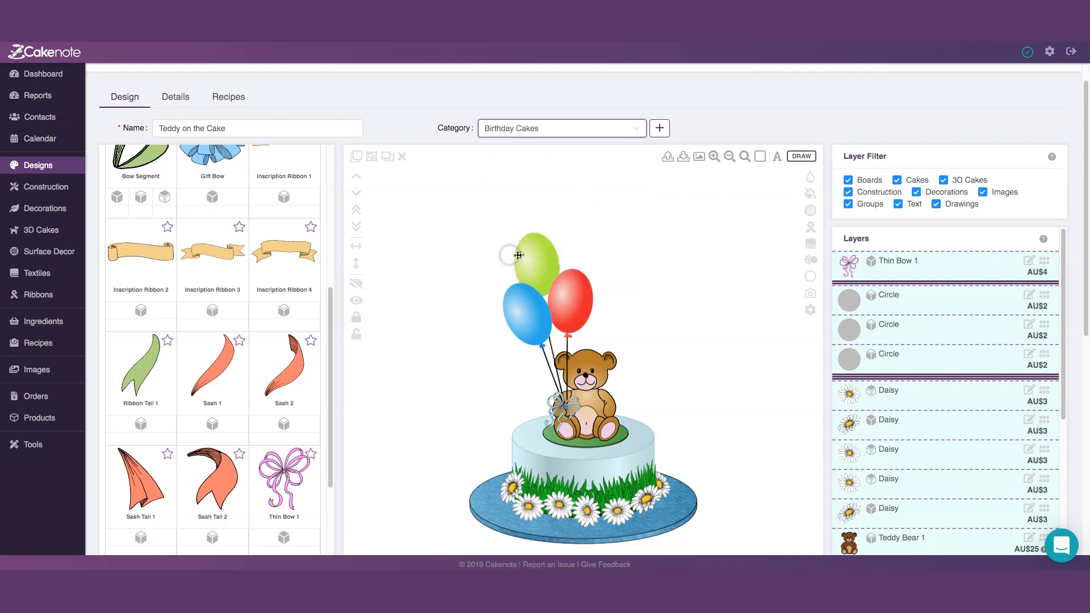
Create a new category named "abc" and check the category list, keeping Birthday Cakes as the design's category.
click(661, 130)
click(487, 167)
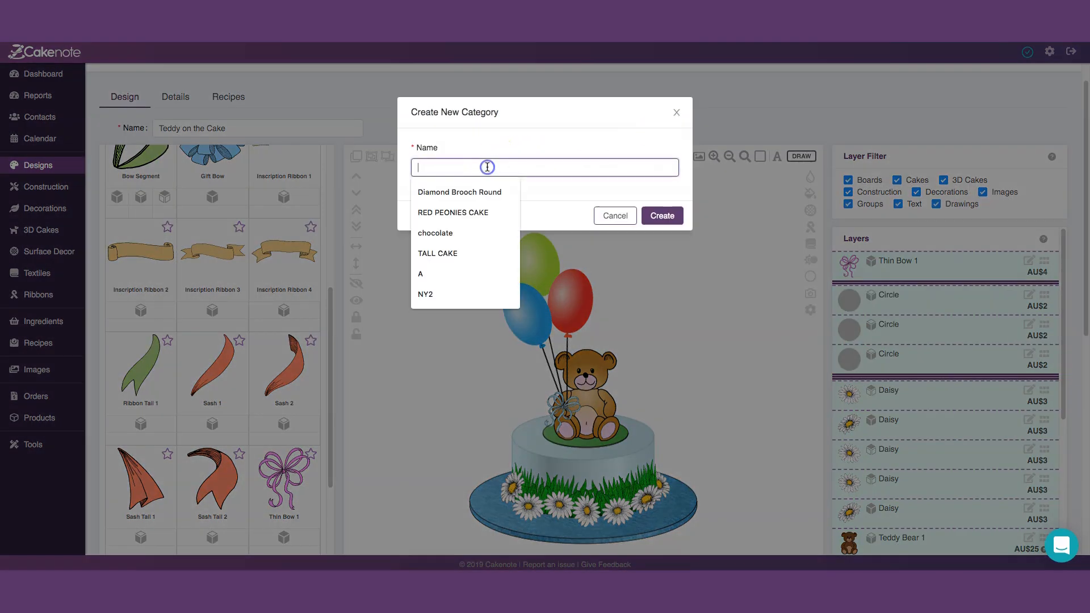
text(abc)
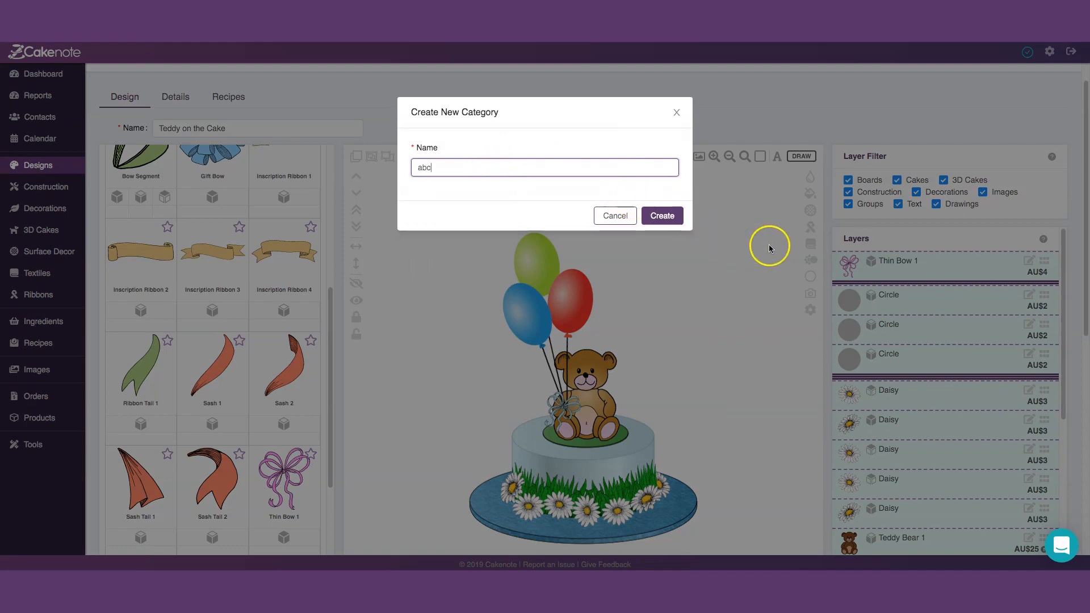
click(663, 219)
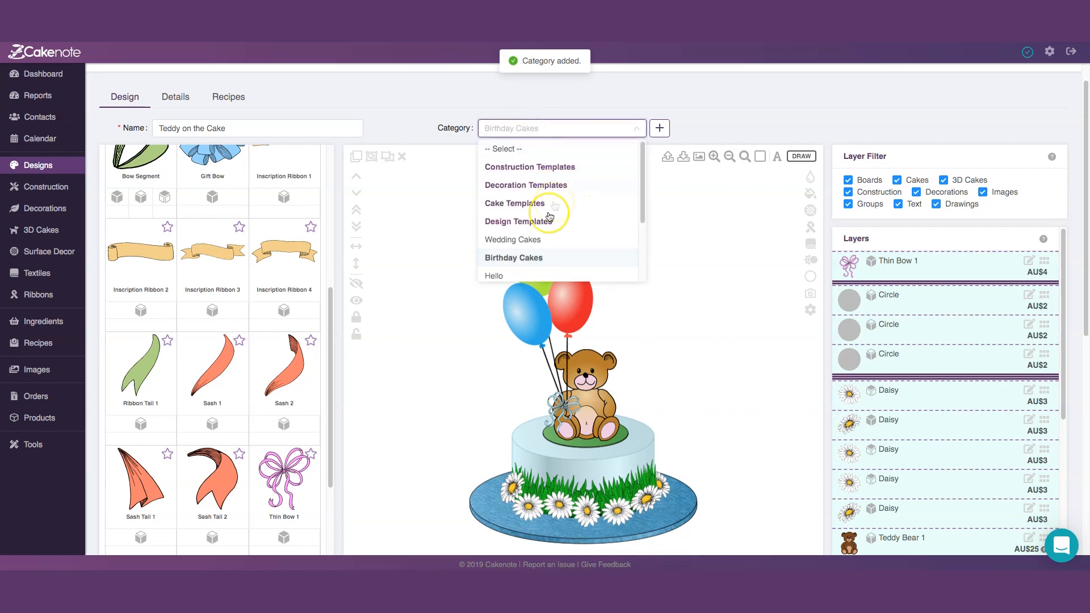
scroll(551, 226, down, 2)
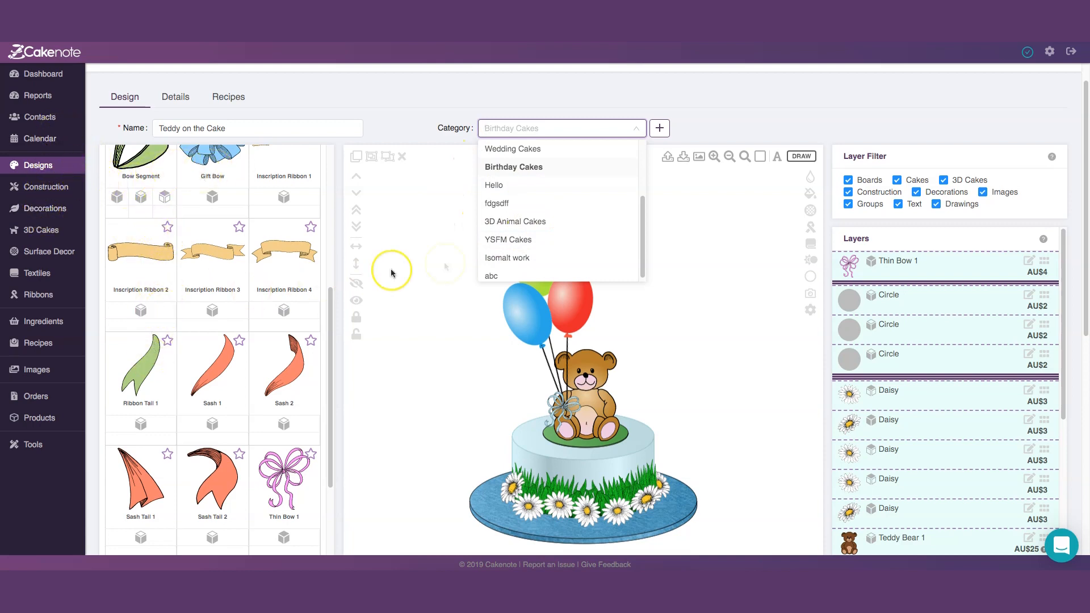
click(716, 112)
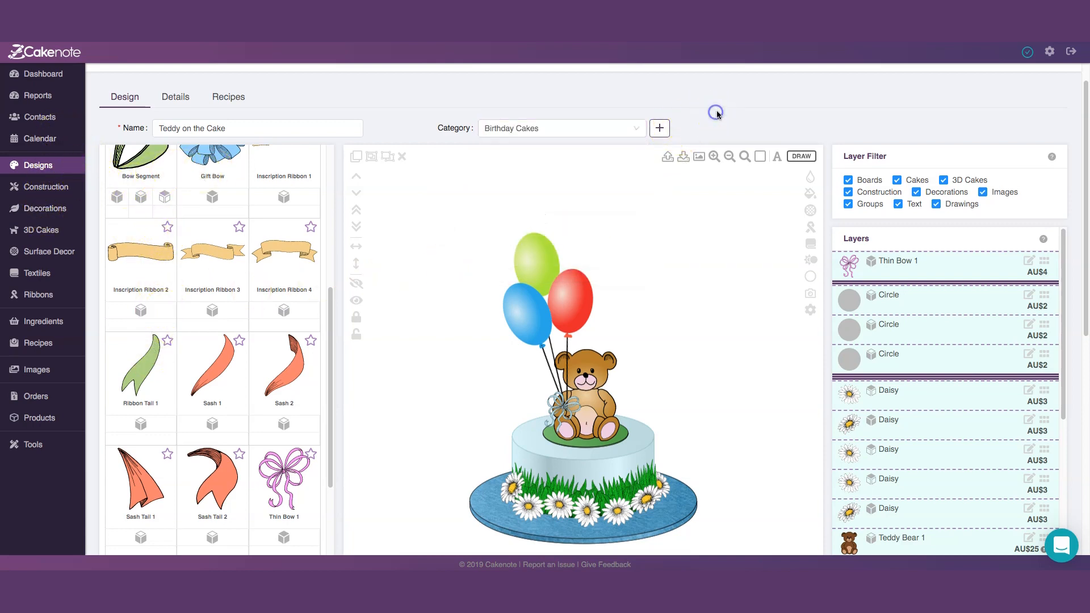
Select the lowest Circle layer to locate its balloon on the canvas, and clear the selection.
scroll(678, 264, down, 2)
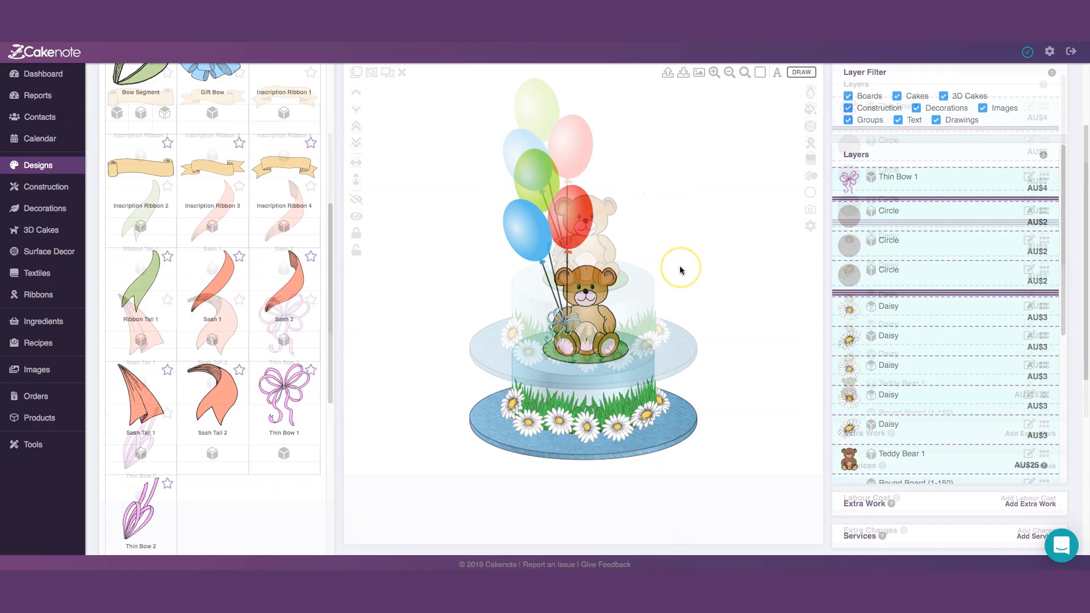
scroll(681, 265, up, 3)
scroll(682, 265, down, 2)
click(782, 300)
click(955, 293)
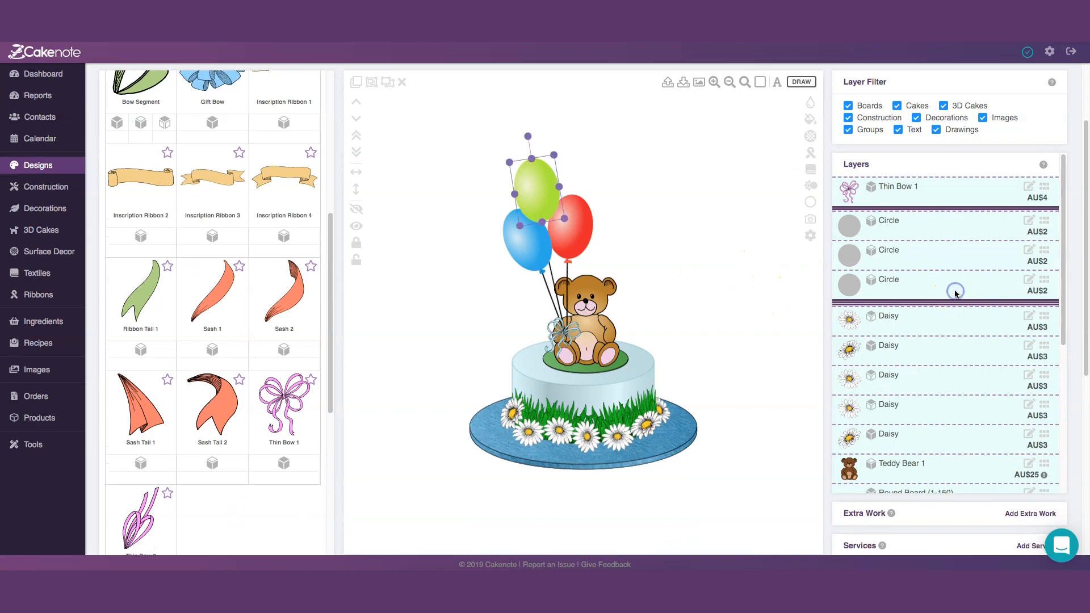
click(784, 275)
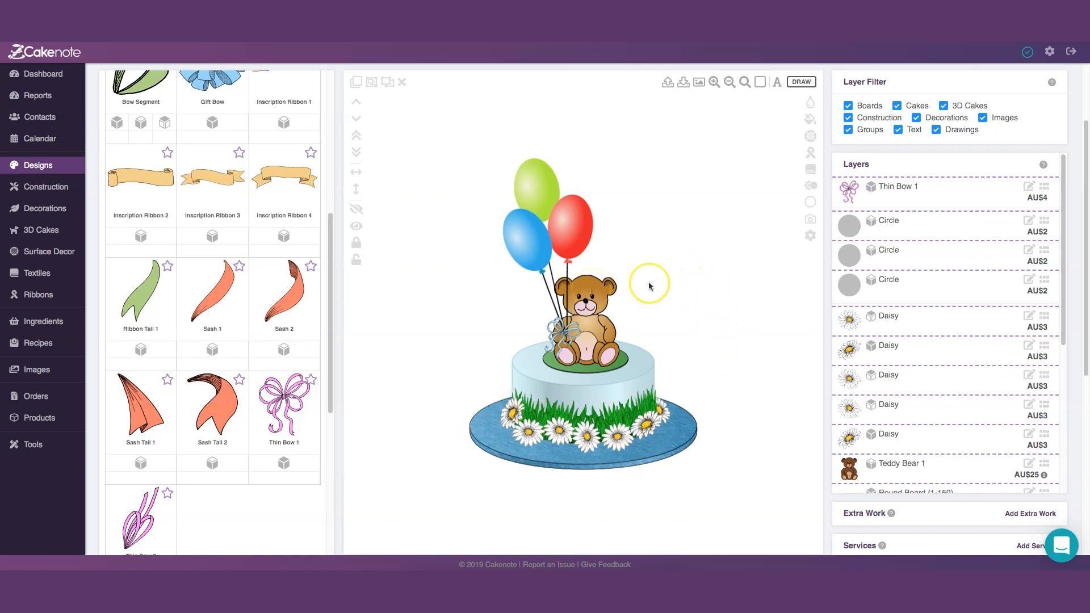
Save the finished Teddy on the Cake design.
scroll(707, 257, up, 2)
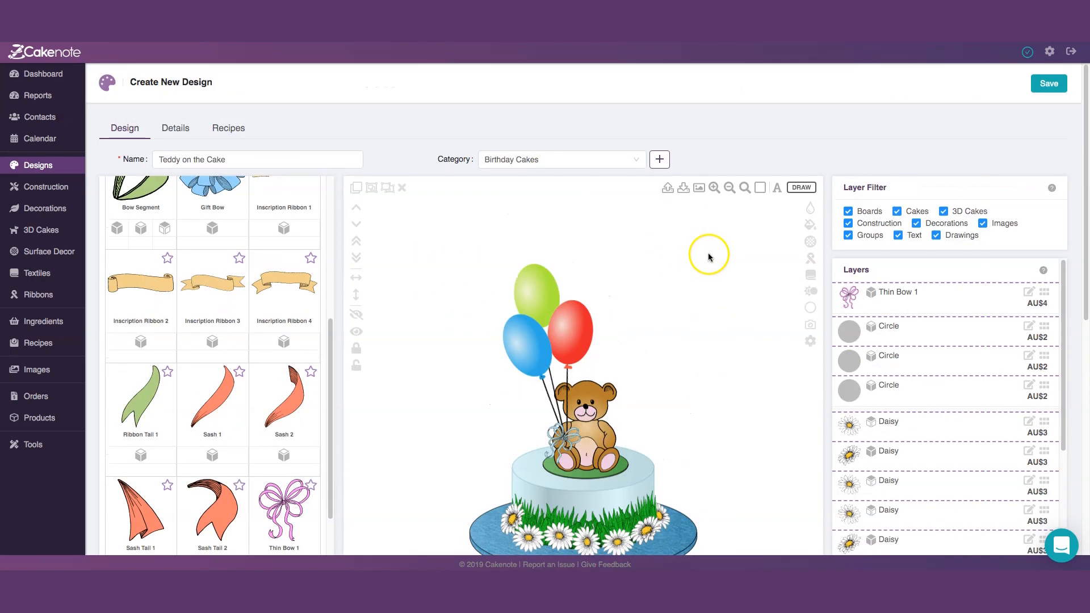
click(1047, 85)
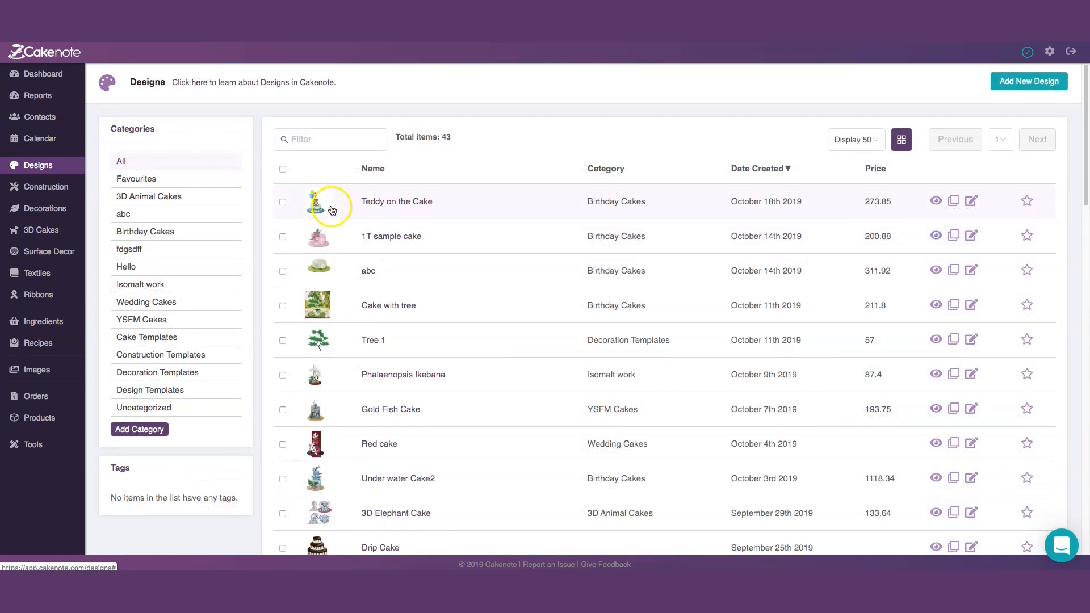
View the saved Teddy on the Cake design and review its picture, item prices, cost summary and servings.
click(936, 202)
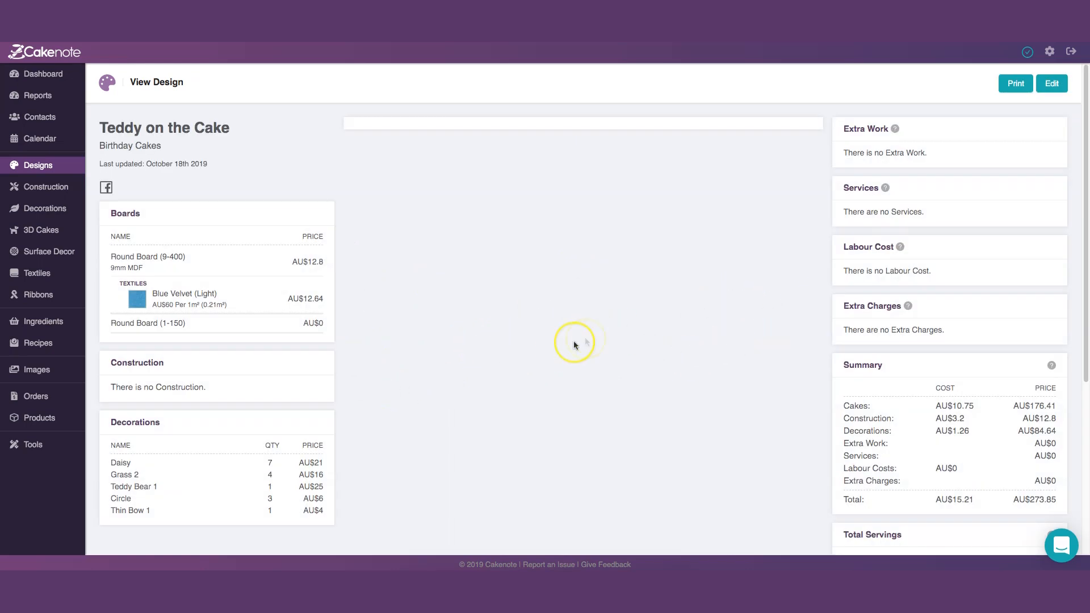
scroll(591, 335, down, 2)
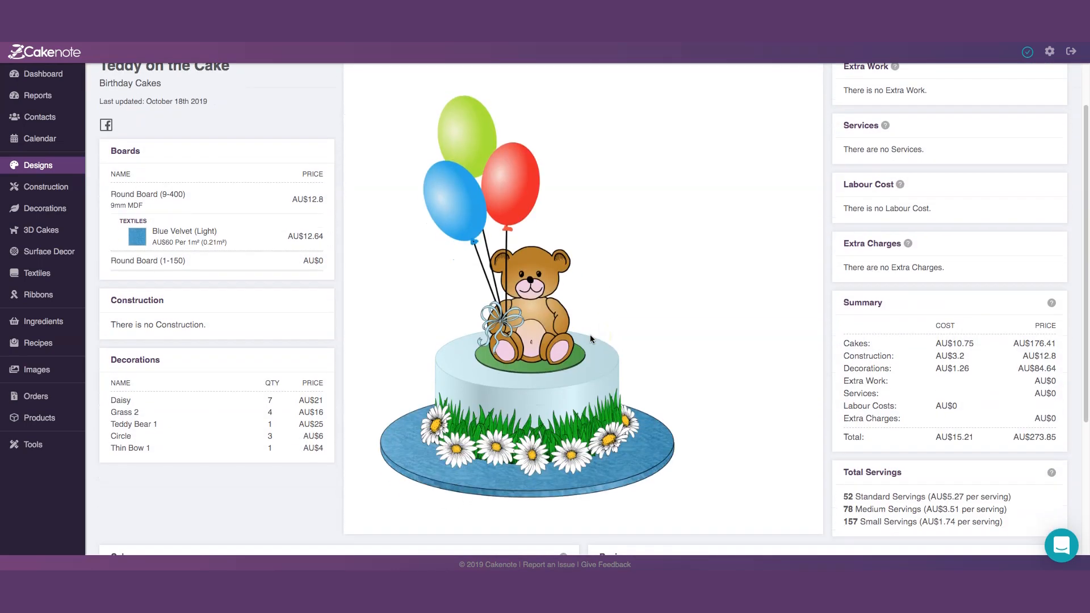
scroll(590, 339, down, 1)
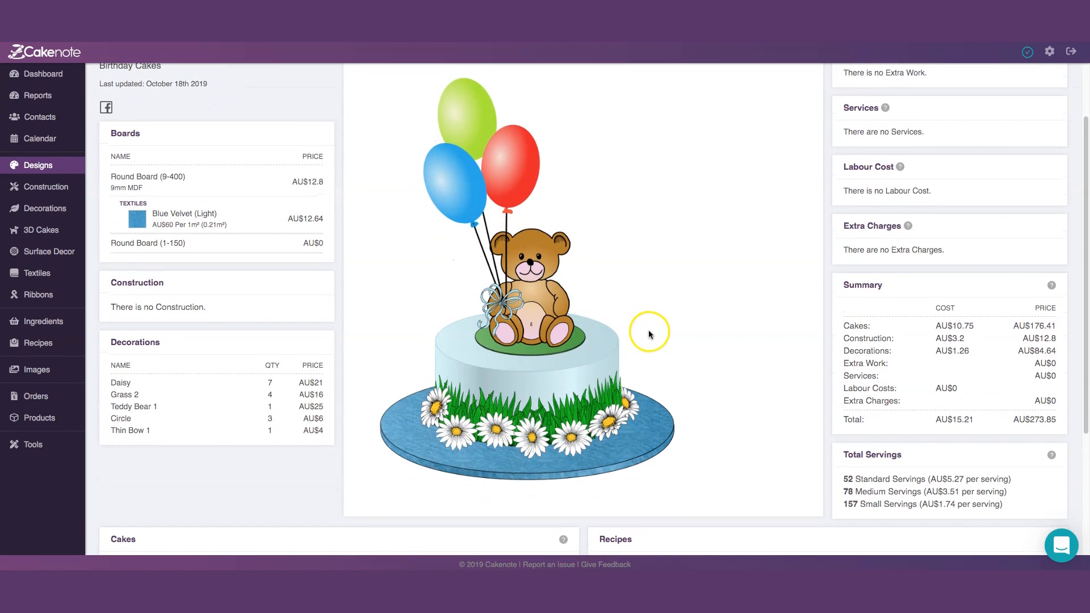
scroll(650, 334, up, 1)
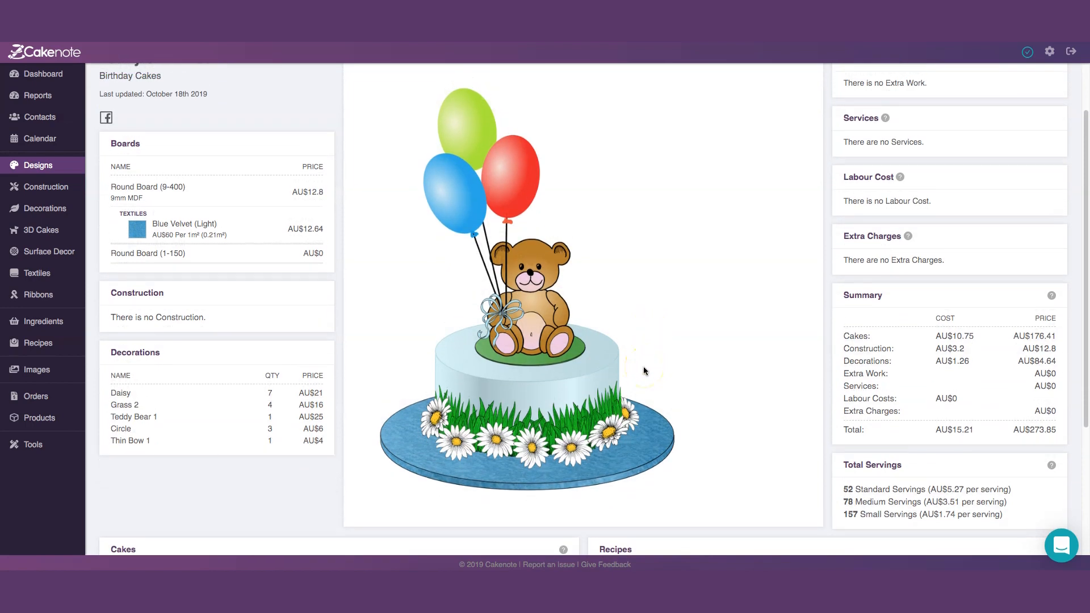